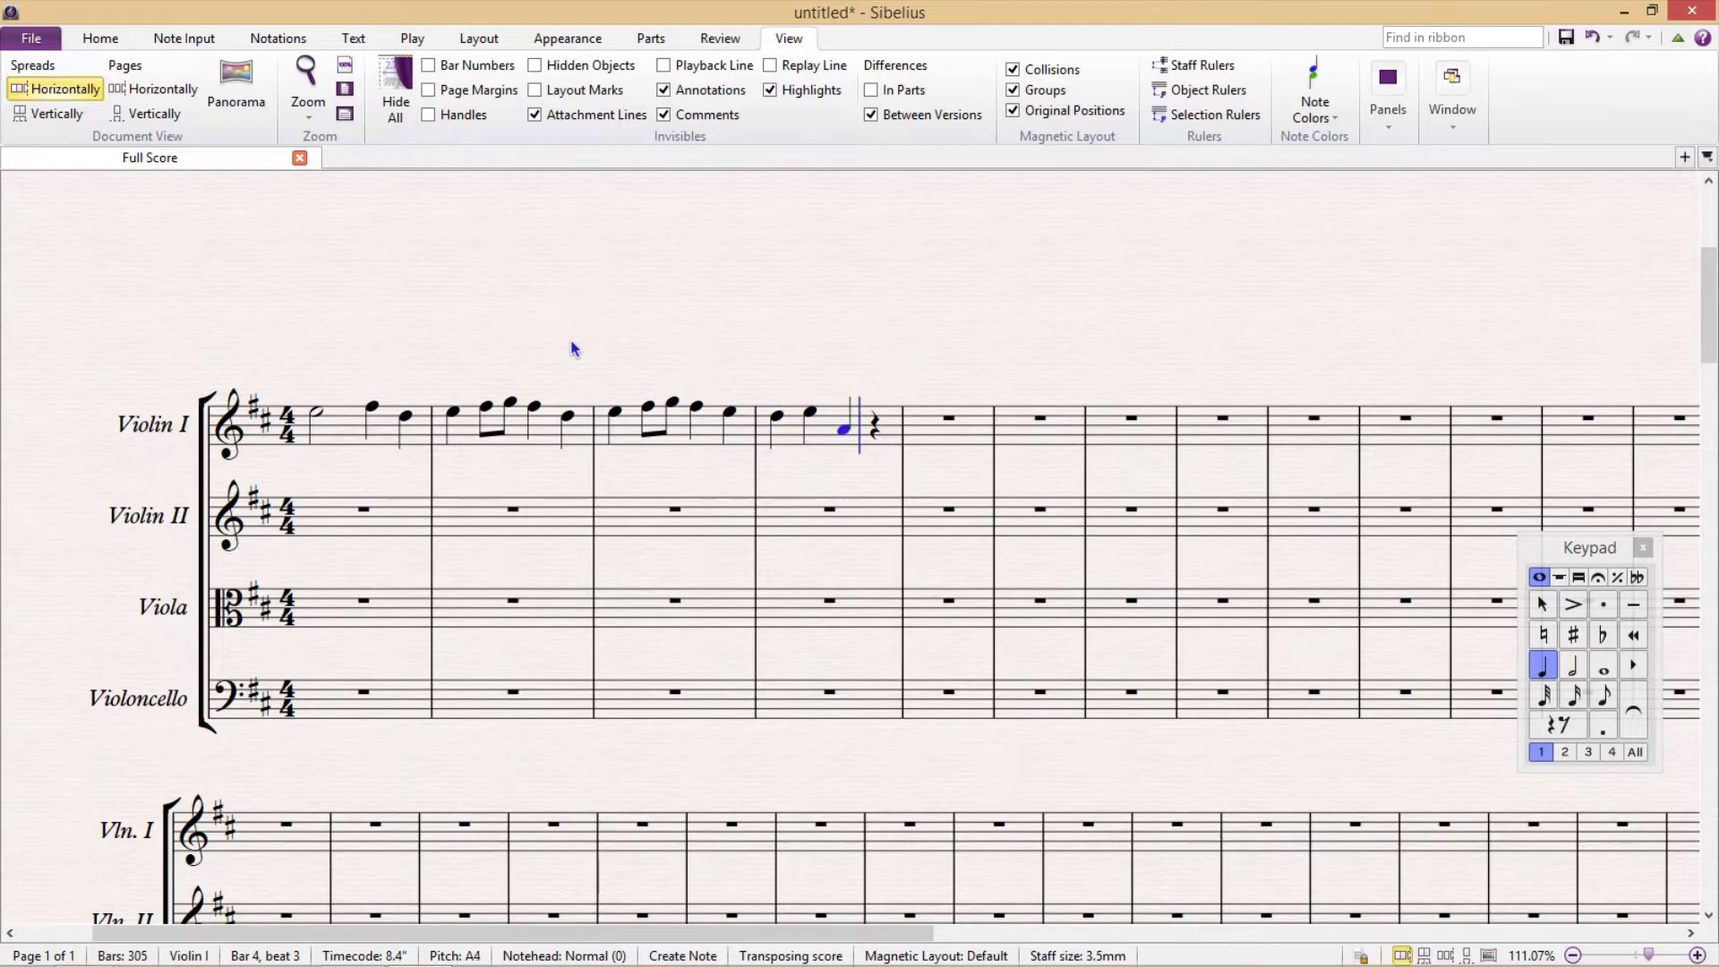
- Continue Violin I from bar 4's last beat with a quarter-note F tied into bar 5, followed by quarter notes F, G and A
key(f)
key(KP_Enter)
key(f)
key(f)
key(g)
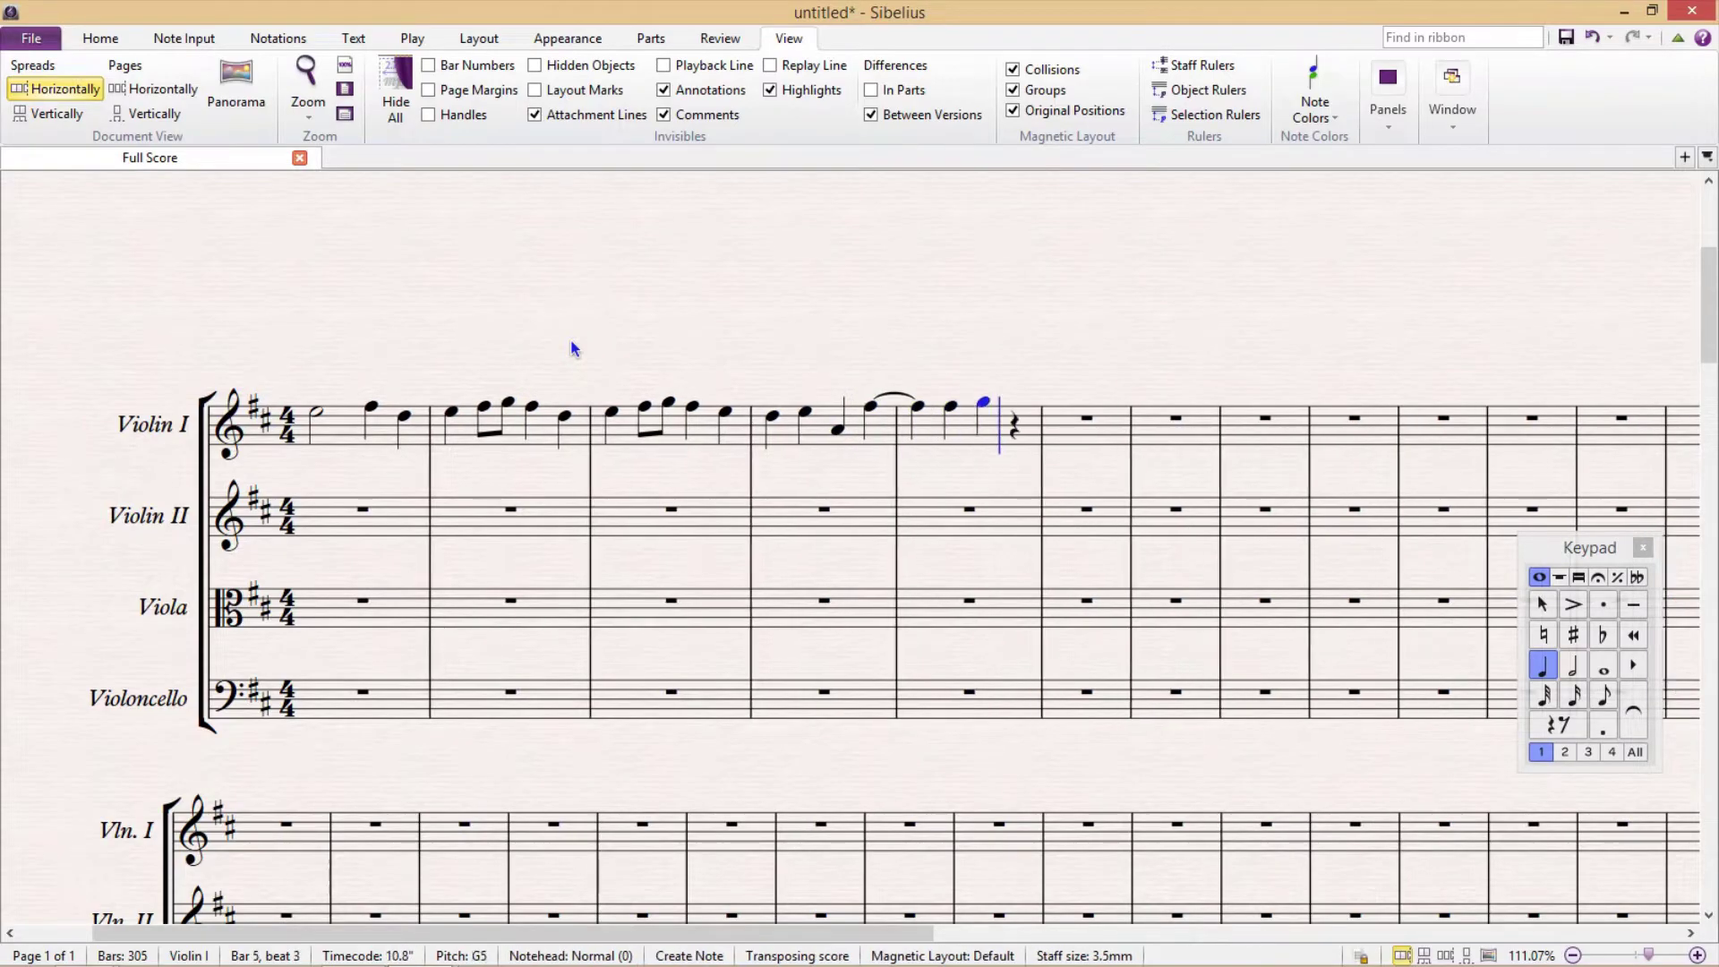
key(a)
- Fill bar 6 of Violin I with descending quarter notes A, G, F and E
key(a)
key(g)
key(f)
key(e)
- Fill bar 7 of Violin I with a half-note D and quarter notes E and F
key(5)
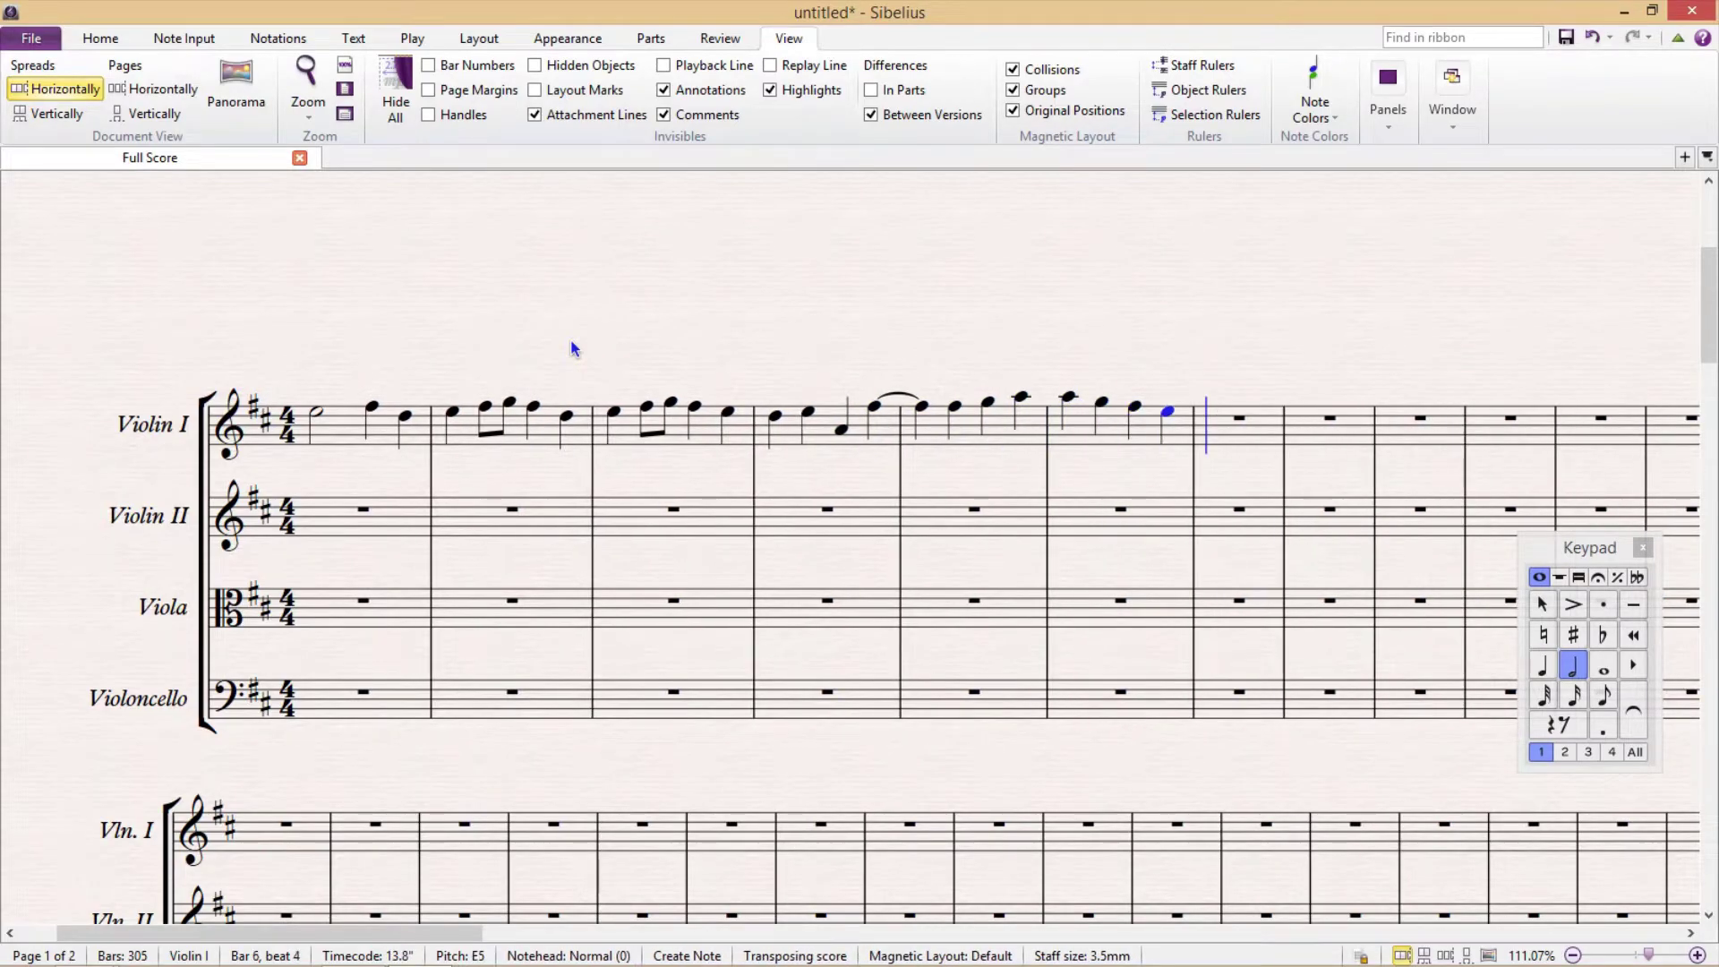
key(d)
key(4)
key(e)
key(f)
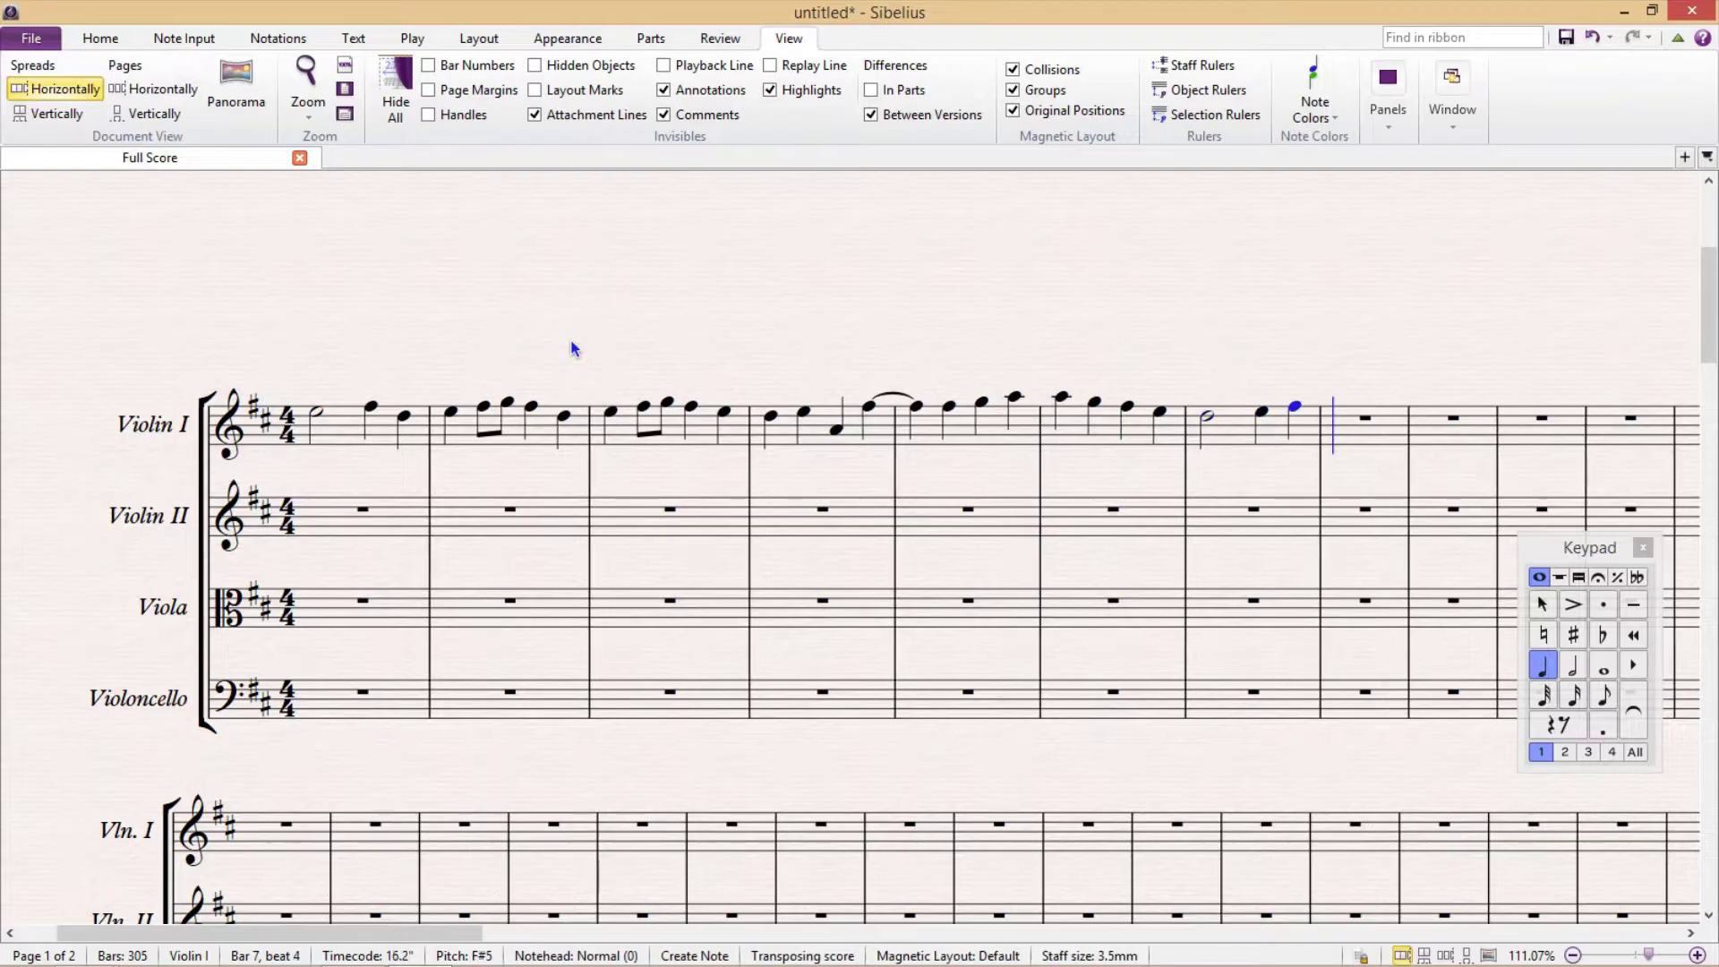
- Fill bar 8 of Violin I with a dotted quarter-note E, an eighth-note D and a half-note D, ending note entry
key(period)
key(e)
key(period)
key(3)
key(d)
key(5)
key(d)
key(Escape)
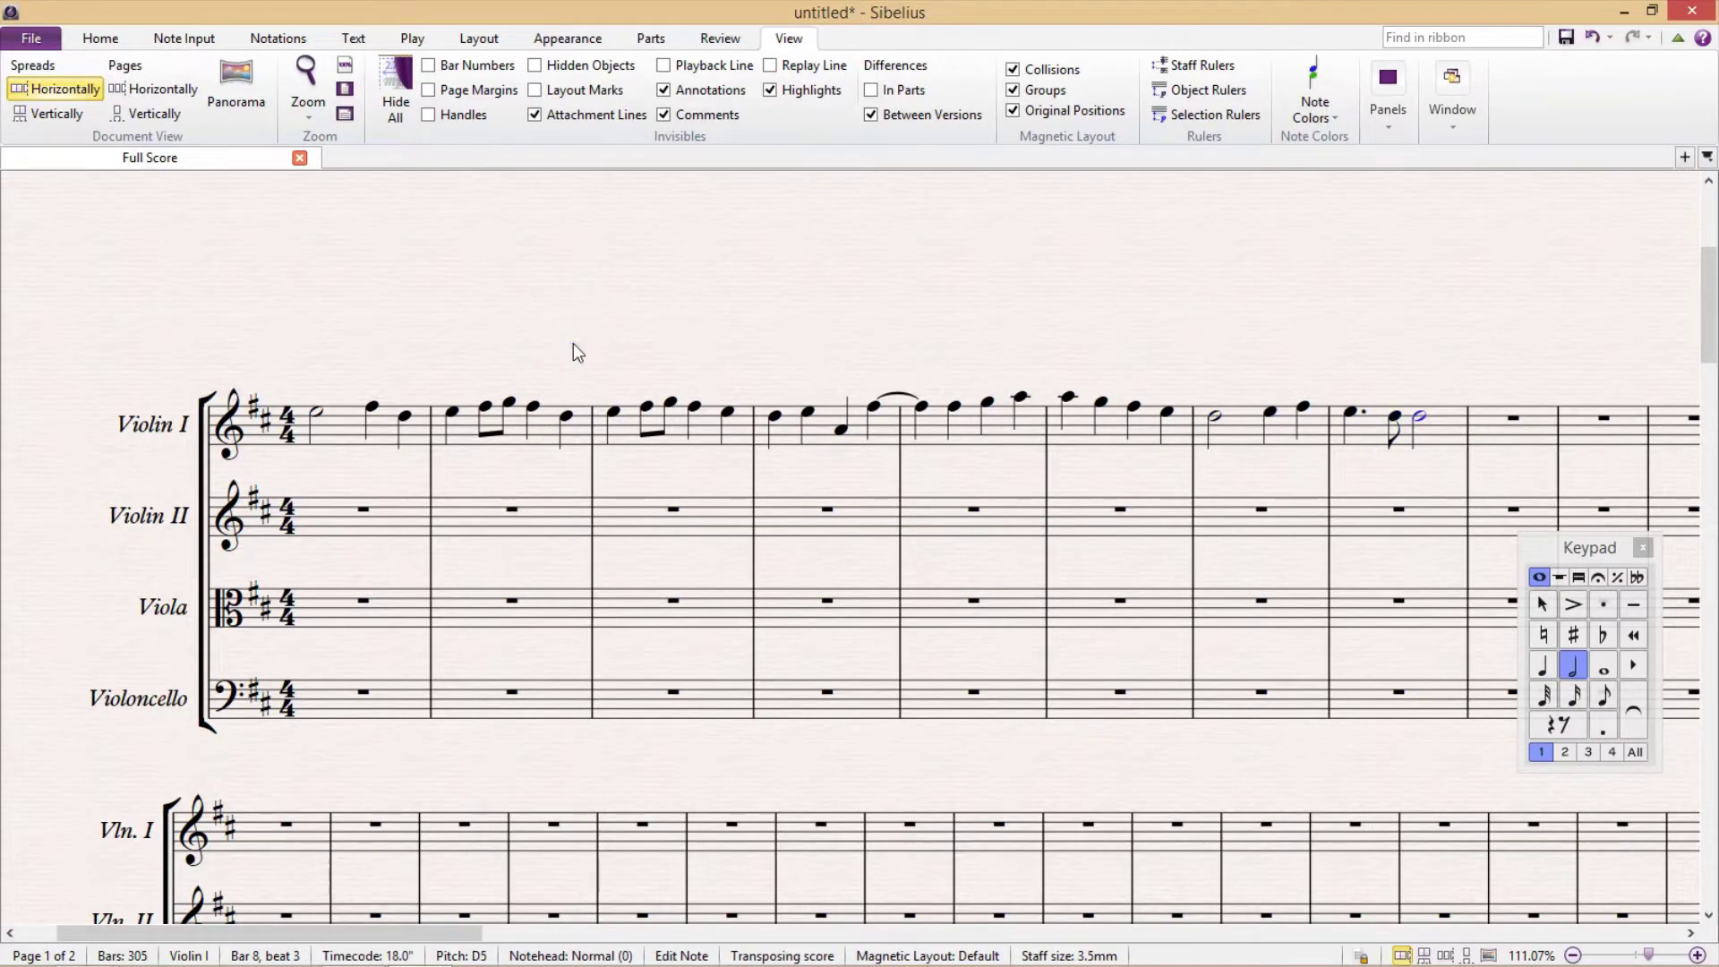
- Add slurs over the Violin I notes in bars 8, 7 and 6, and over the last three notes of bar 5
key(s)
click(1254, 445)
key(s)
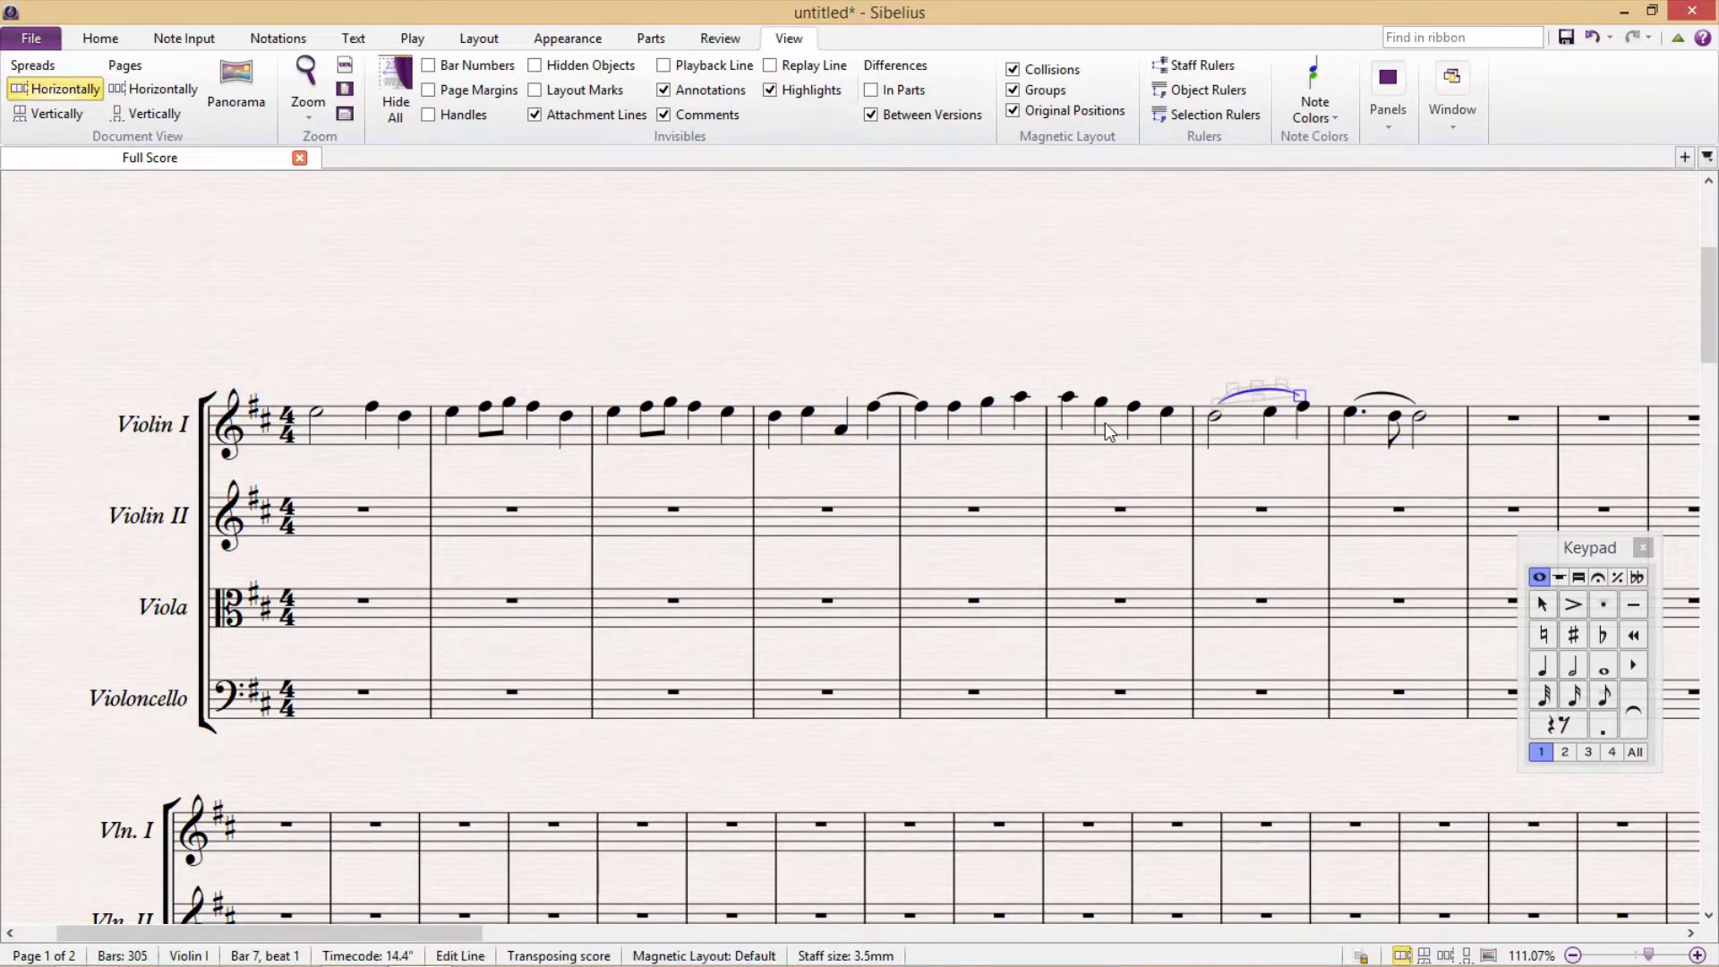
click(1118, 432)
key(s)
click(954, 407)
key(s)
key(space)
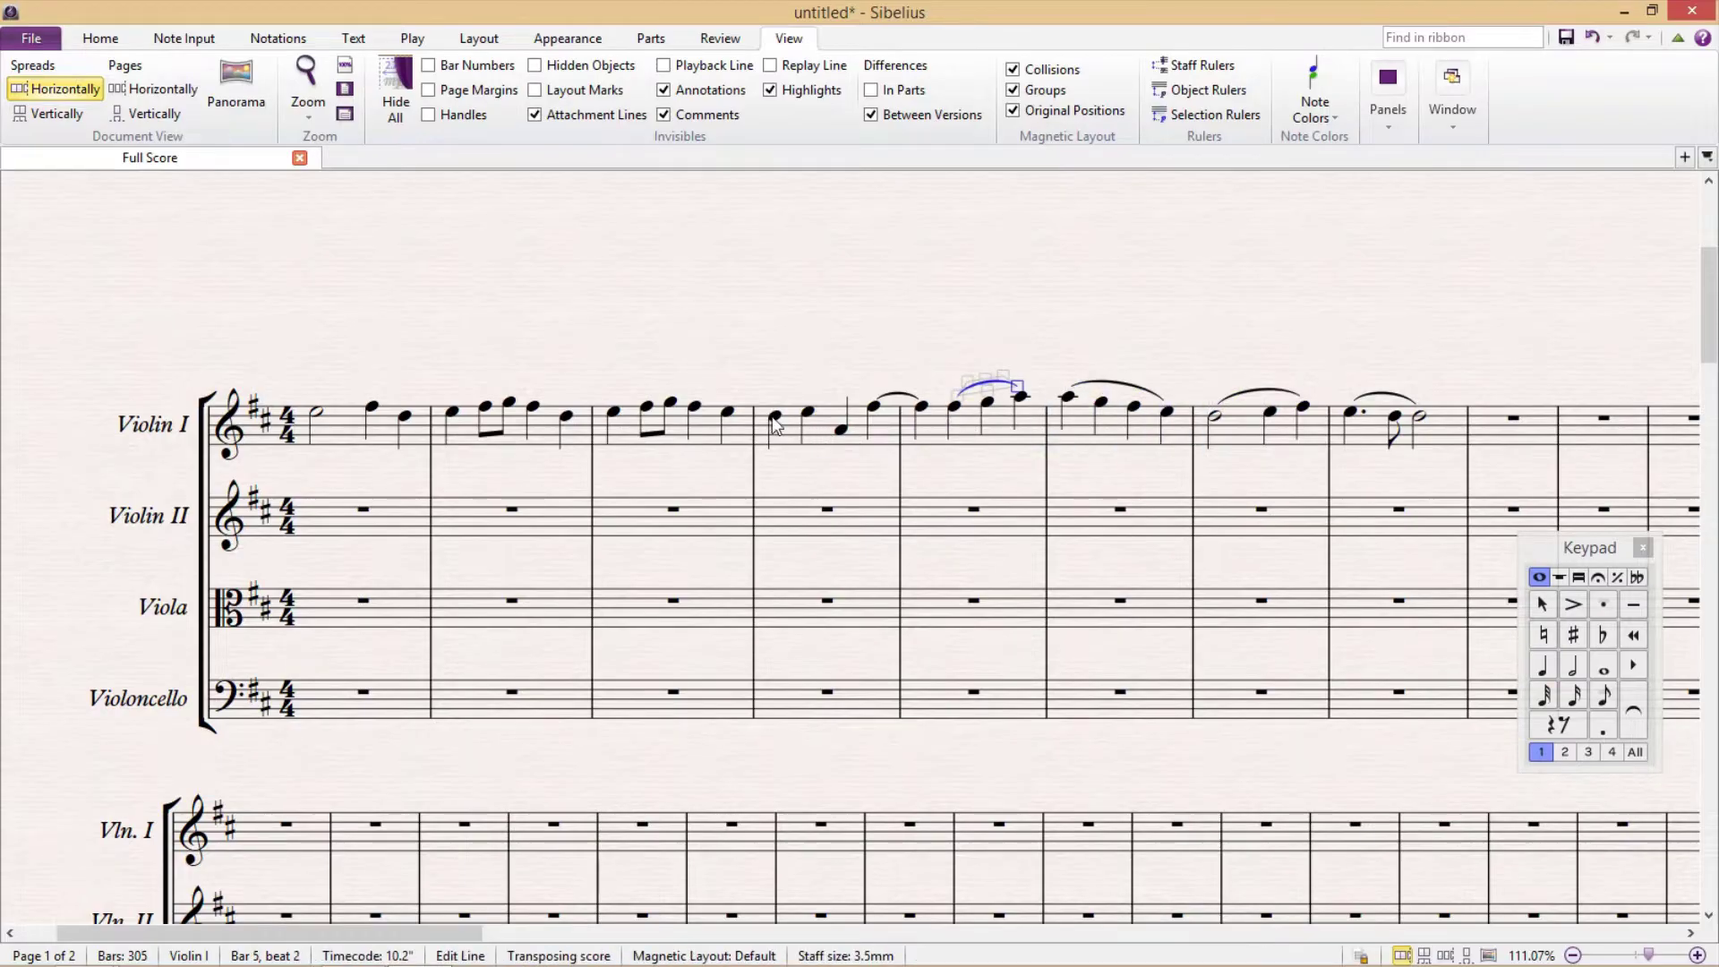
- Add slurs over the first three Violin I notes of bar 4 and over all the notes in bars 3, 2 and 1
click(776, 428)
key(s)
click(672, 443)
key(s)
click(434, 439)
key(s)
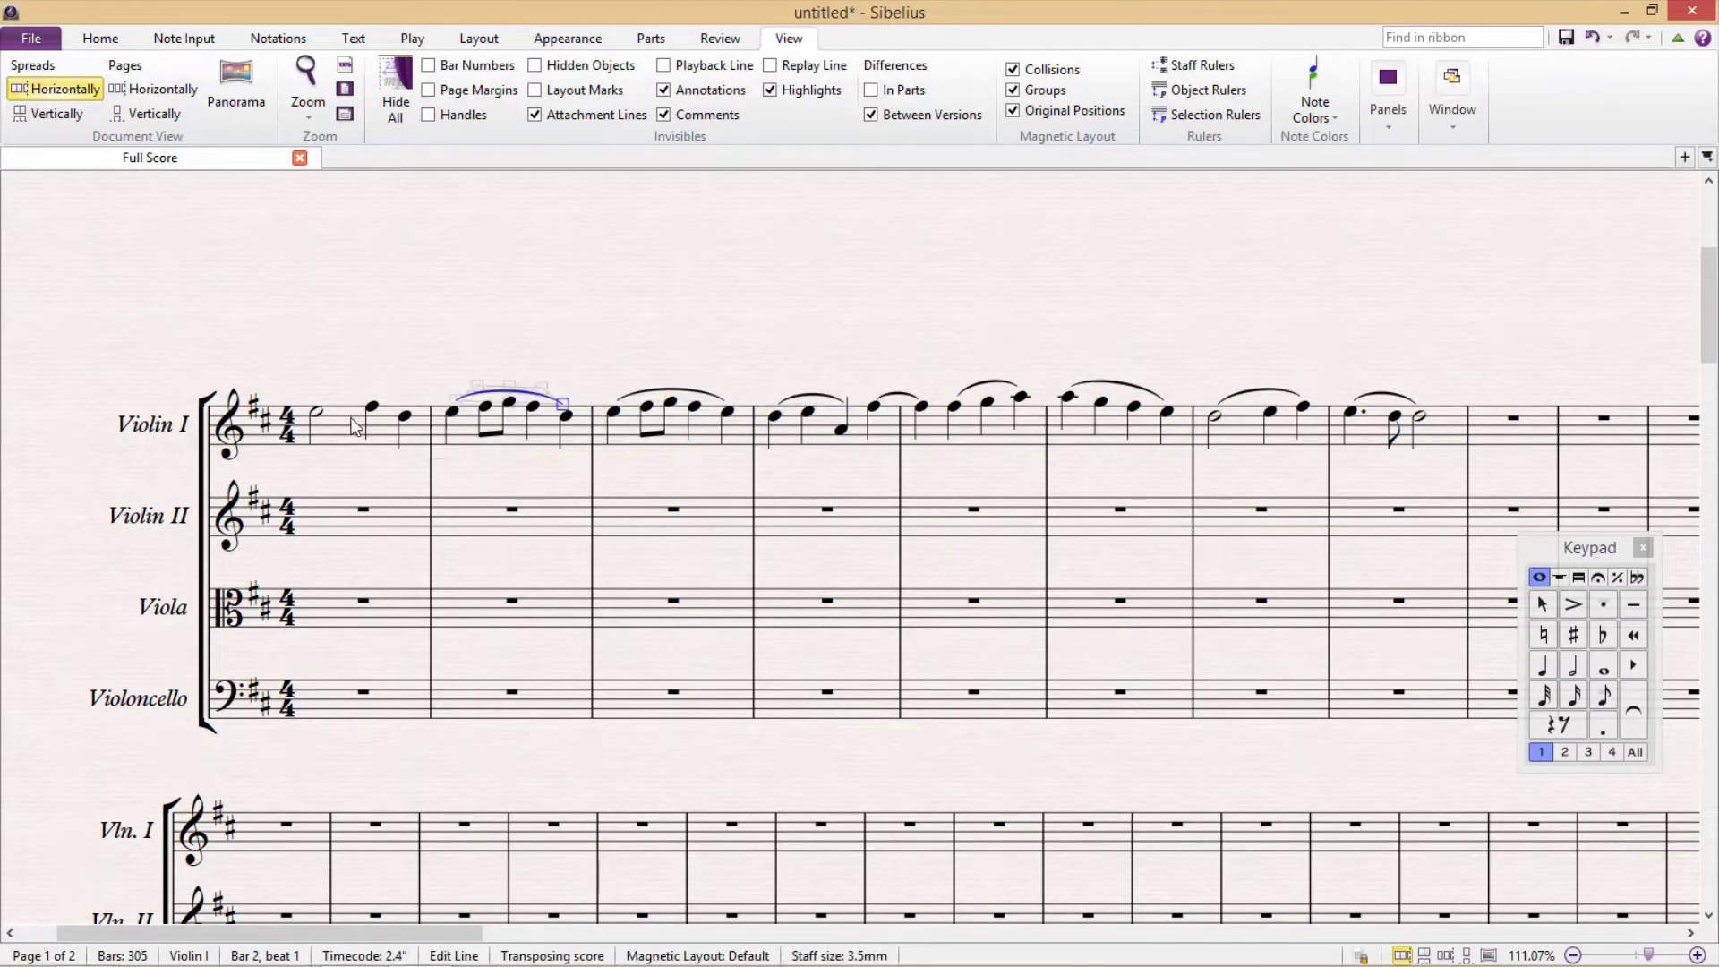
click(358, 434)
key(s)
- Fill bar 1 of Violin II with quarter notes C, E, D and a D one octave higher
click(348, 523)
click(348, 523)
key(4)
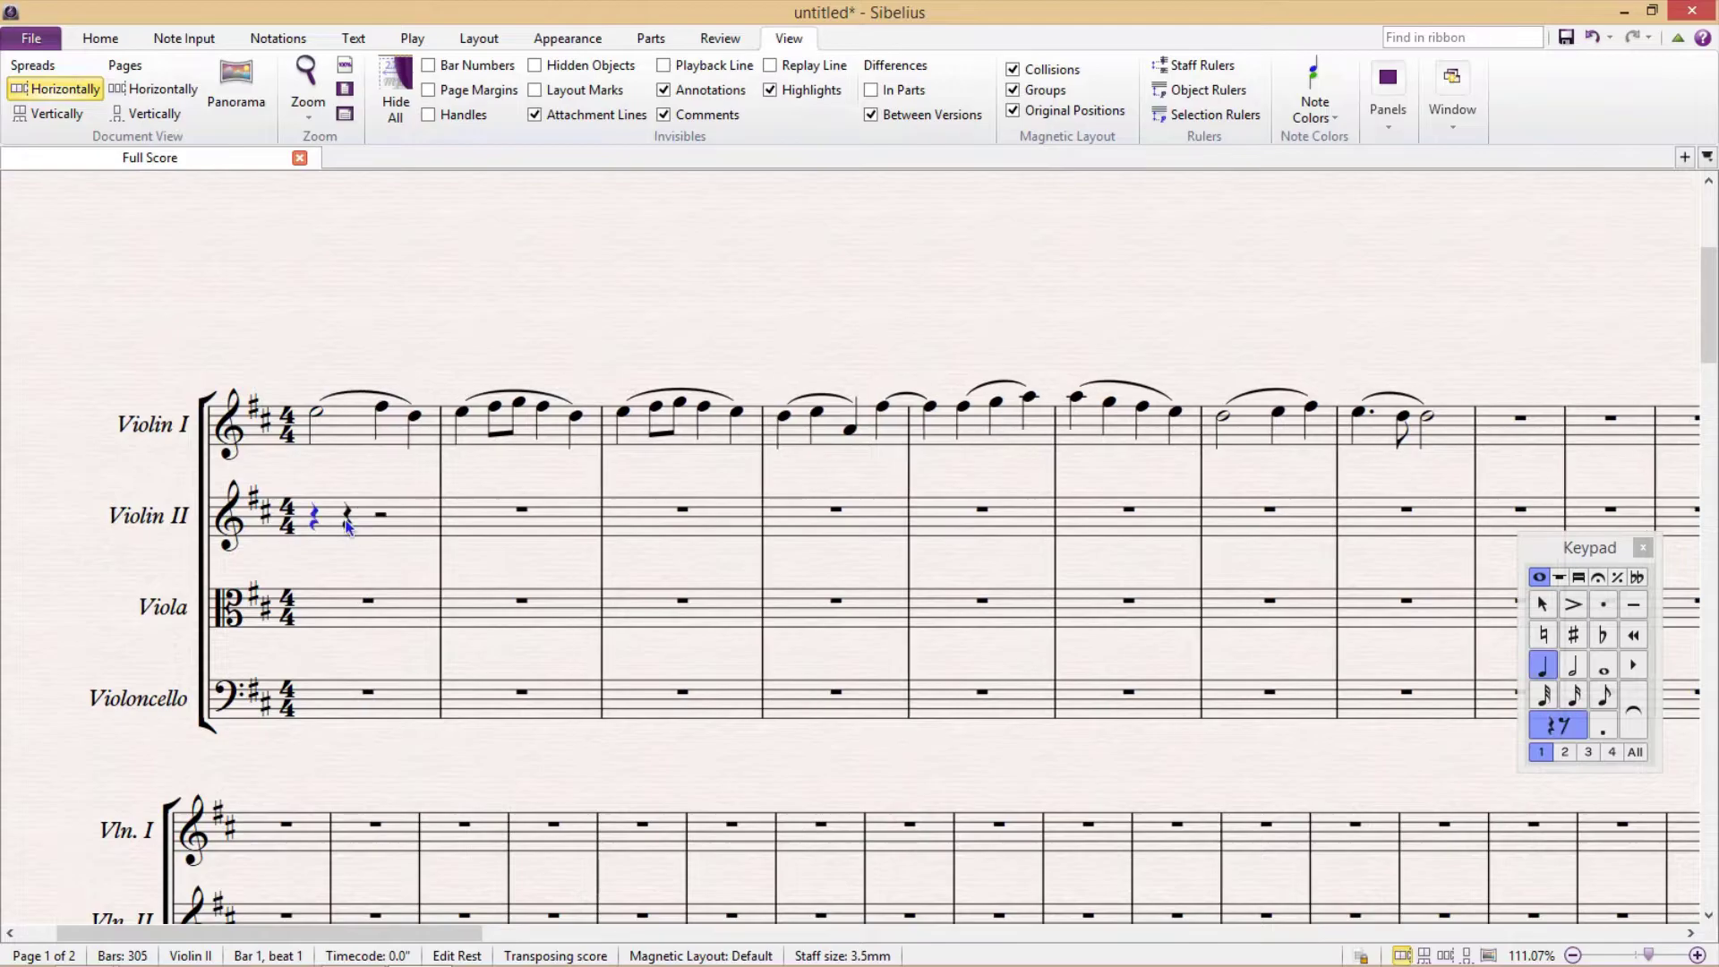
key(c)
key(e)
key(d)
key(d)
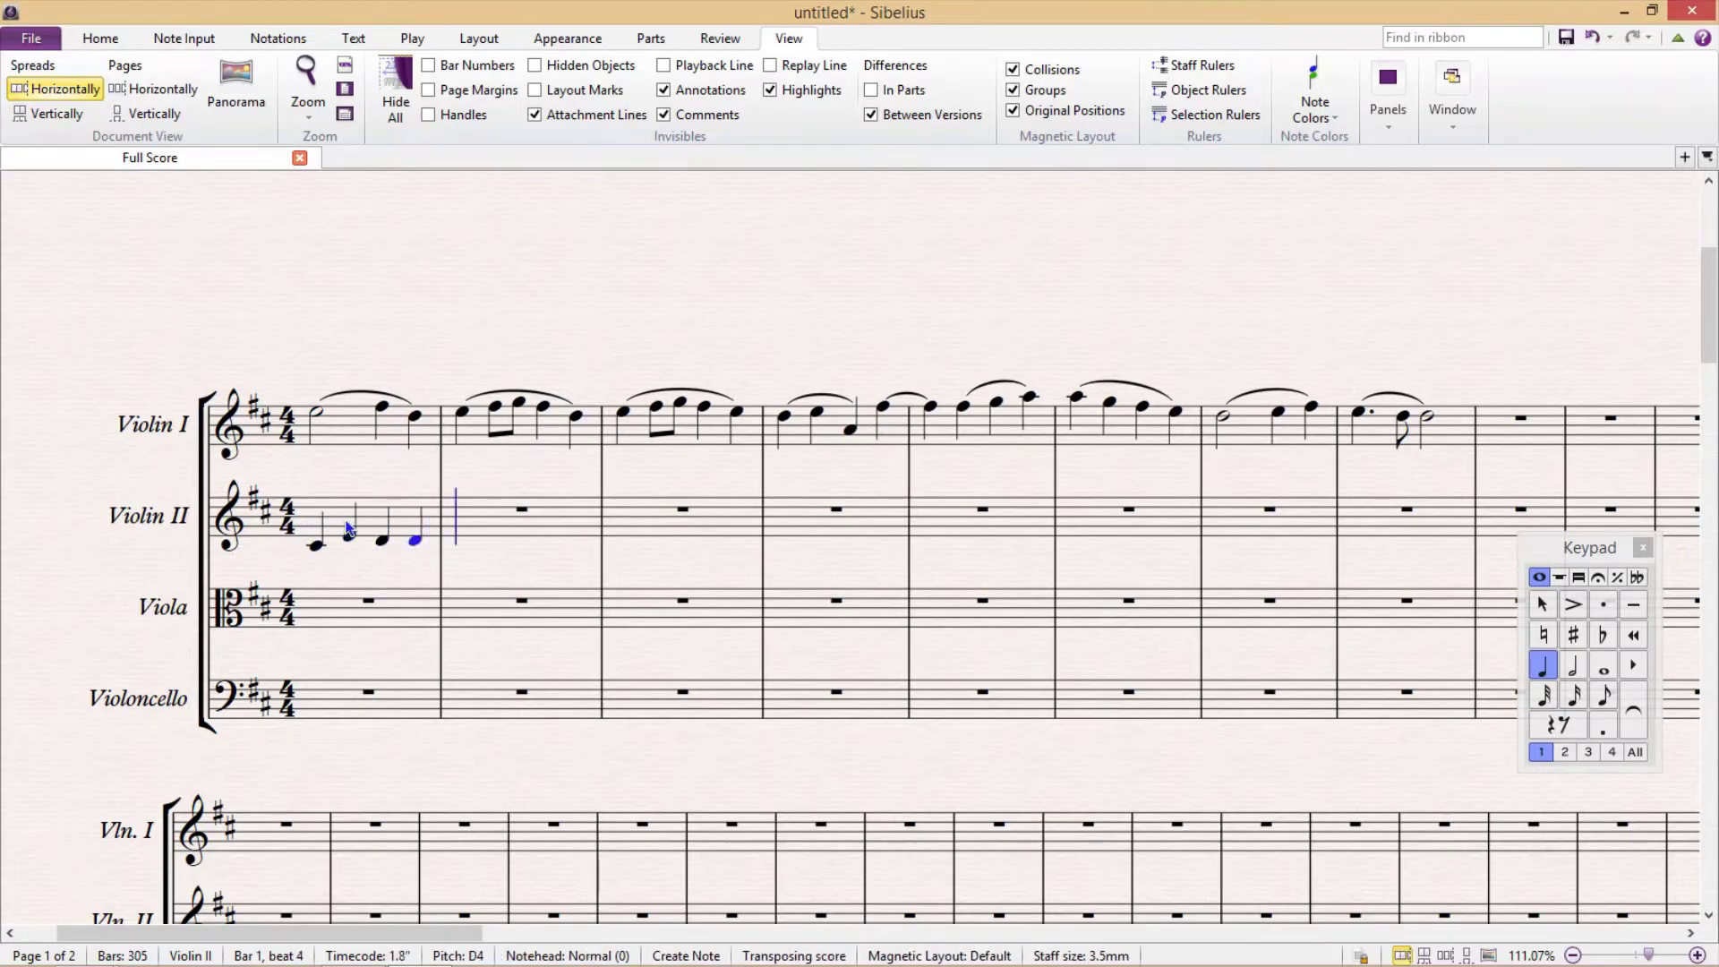
key(ctrl+Up)
- Fill bar 2 of Violin II with quarter-note G4, eighths F and E, quarter-note F, and eighths G and A
key(g)
key(ctrl+Down)
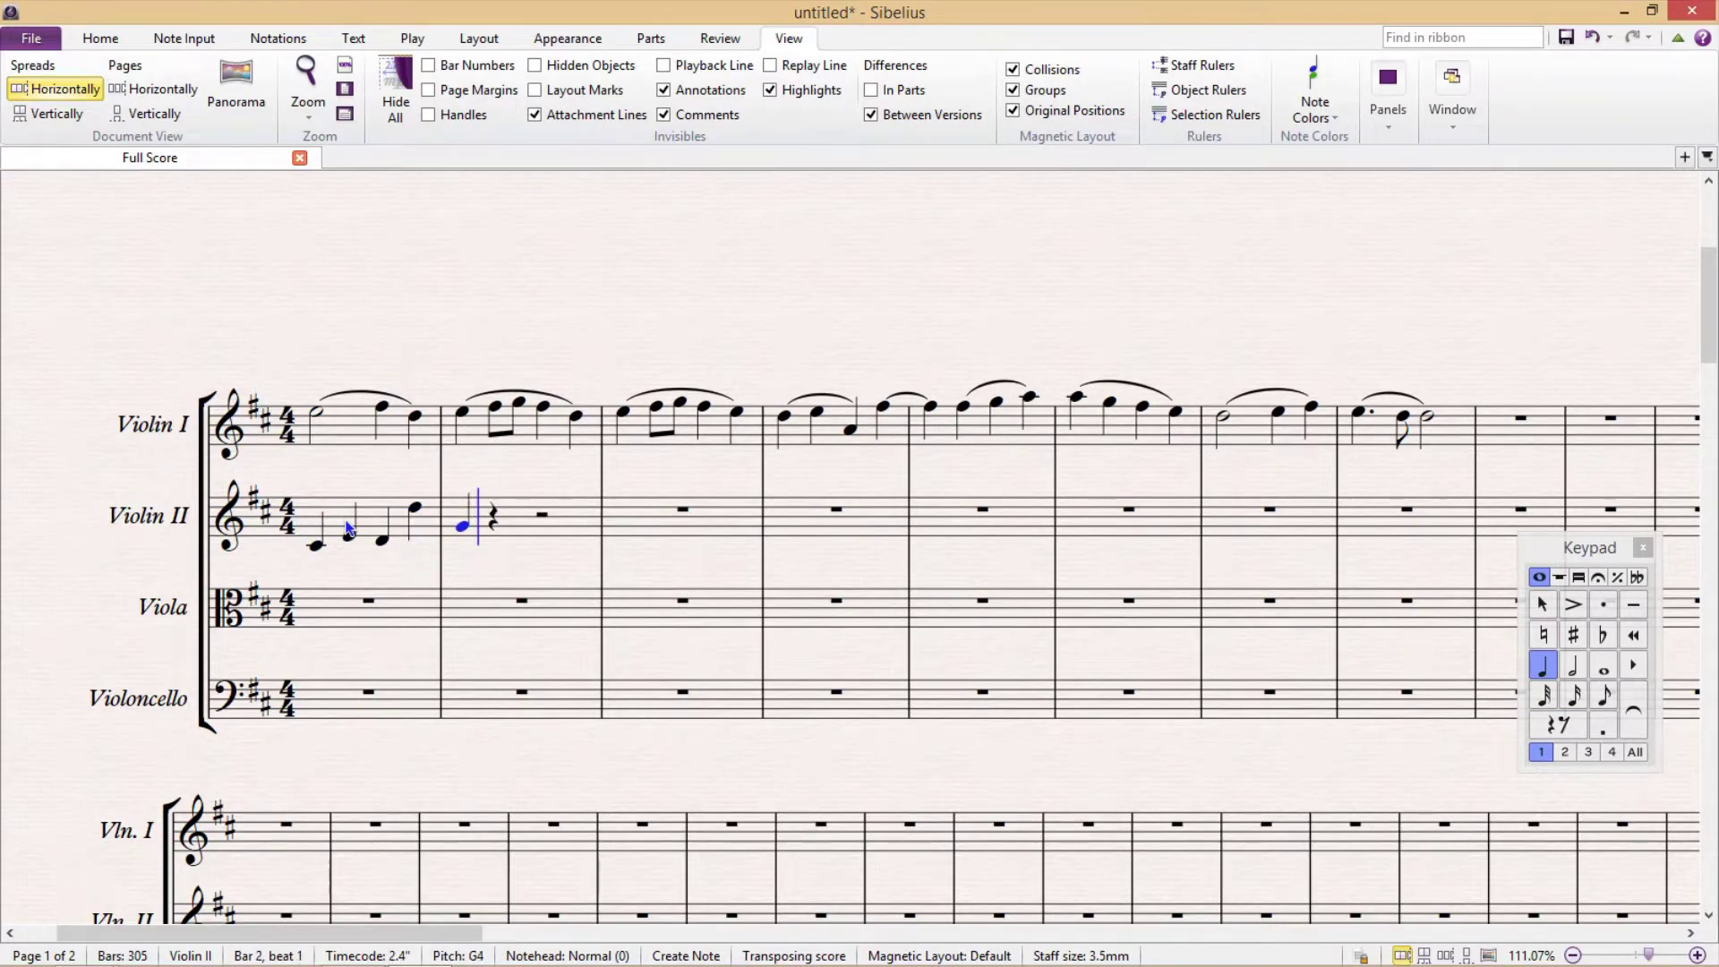
key(3)
key(f)
key(e)
key(4)
key(f)
key(3)
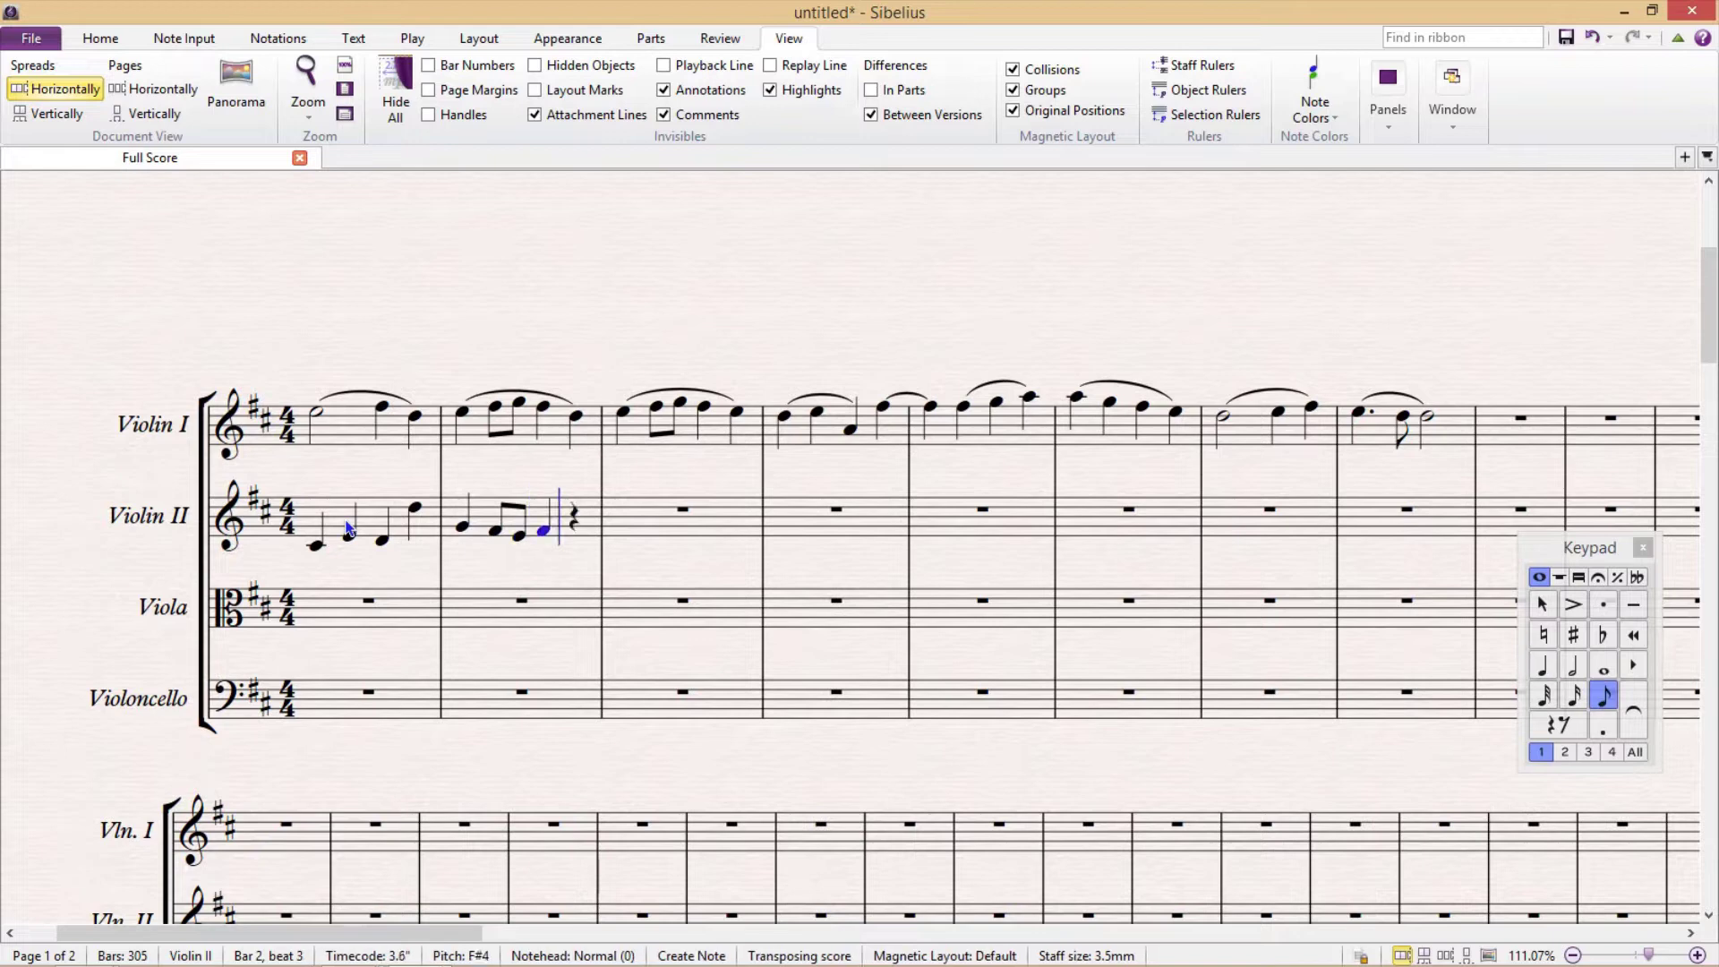
key(g)
key(a)
- Fill bar 3 of Violin II with eighths B, C, D and E, a quarter-note D, an eighth C and an eighth C one octave lower
key(b)
key(c)
key(d)
key(e)
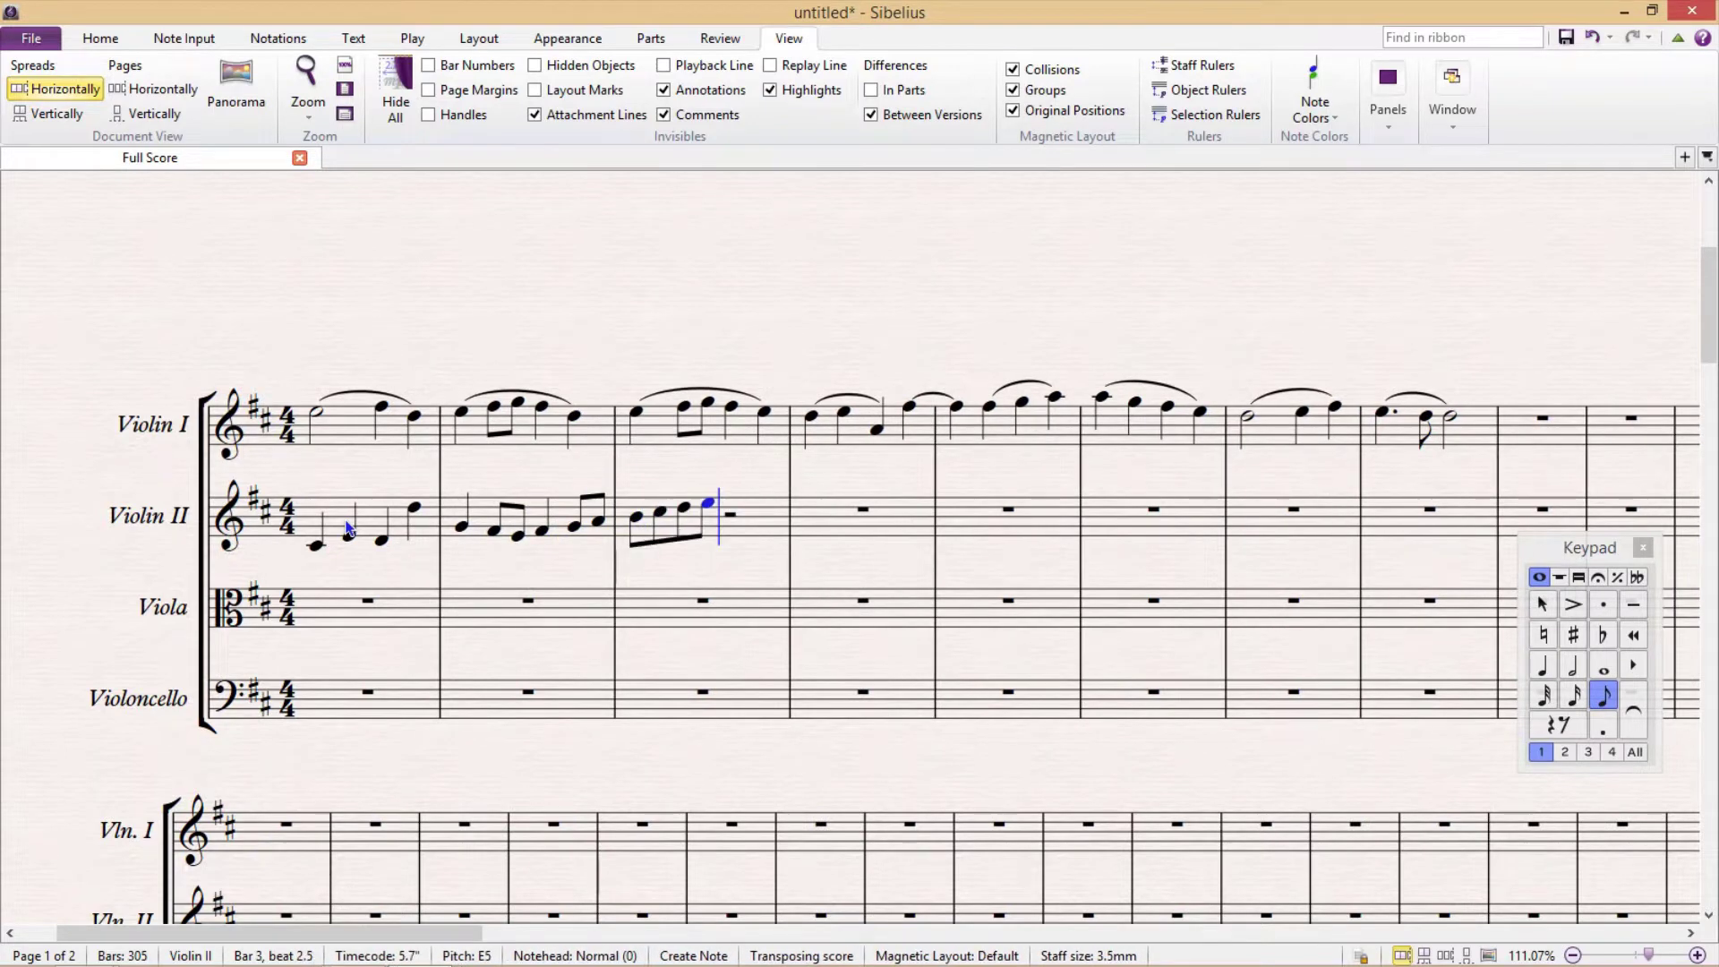
key(4)
key(d)
key(3)
key(c)
key(c)
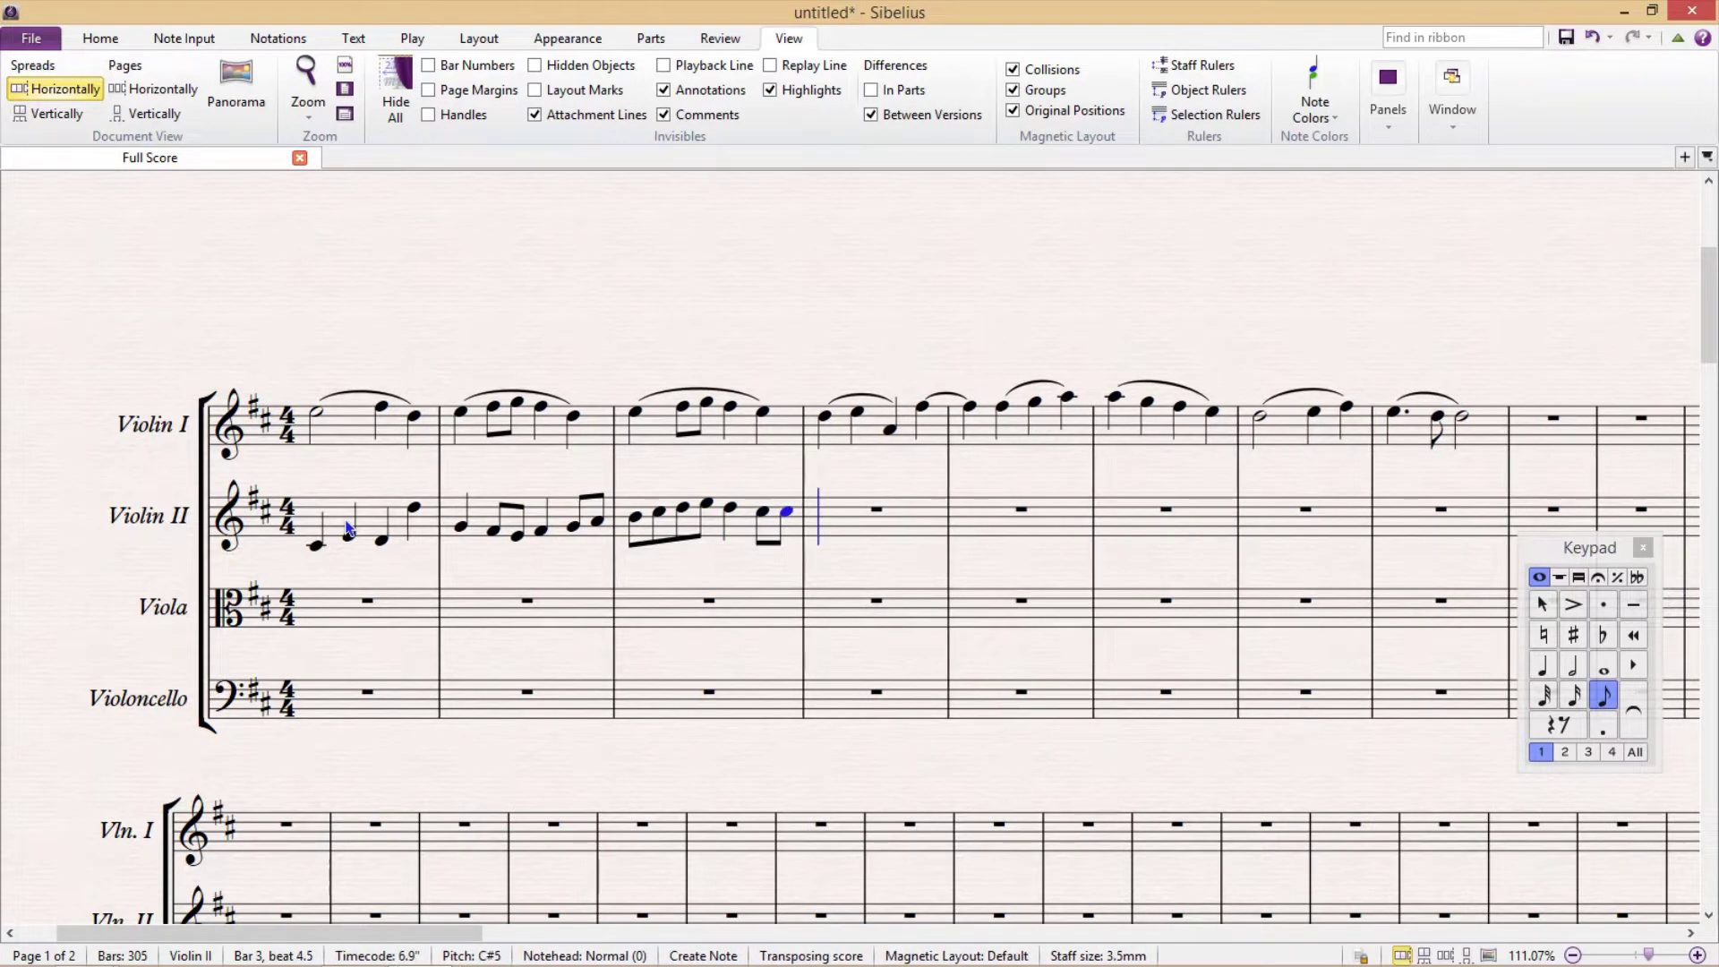
key(ctrl+Down)
- Enter eighth notes B4, B3, B-flat 3 and B-flat 4 in the first half of Violin II bar 4
key(b)
key(ctrl+Up)
key(b)
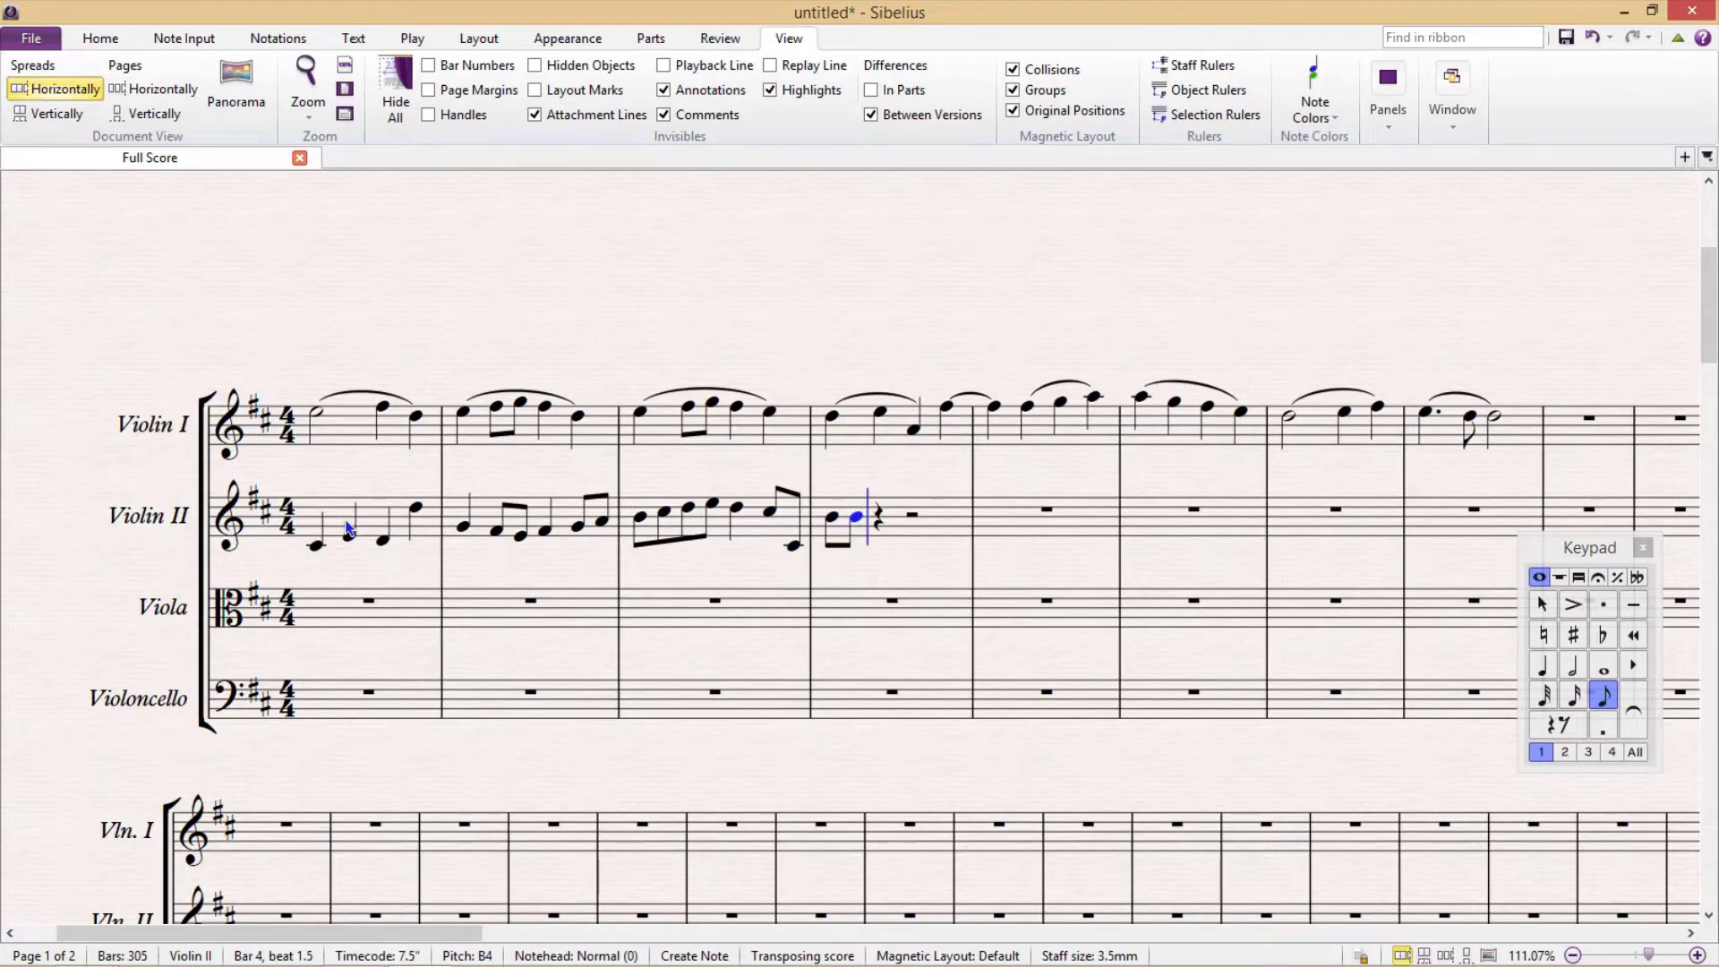
key(ctrl+Down)
key(9)
key(b)
key(9)
key(b)
key(ctrl+Up)
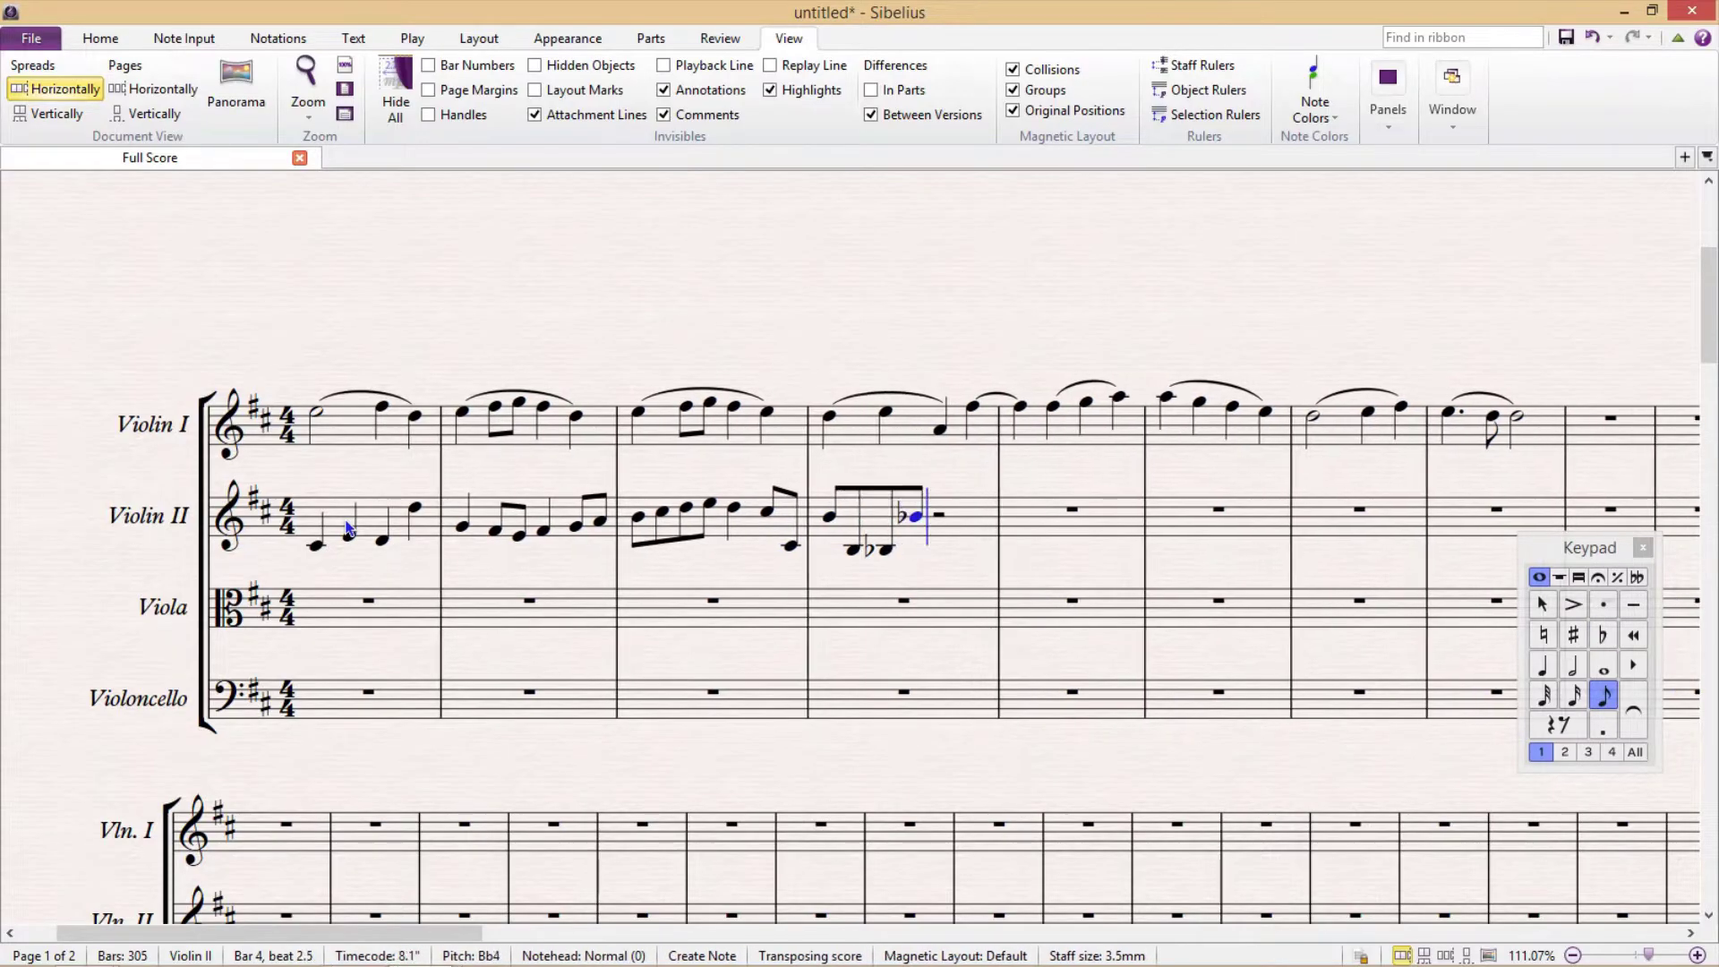
- Complete bar 4 of Violin II with eighth notes A, E, A and G
key(a)
key(e)
key(a)
key(g)
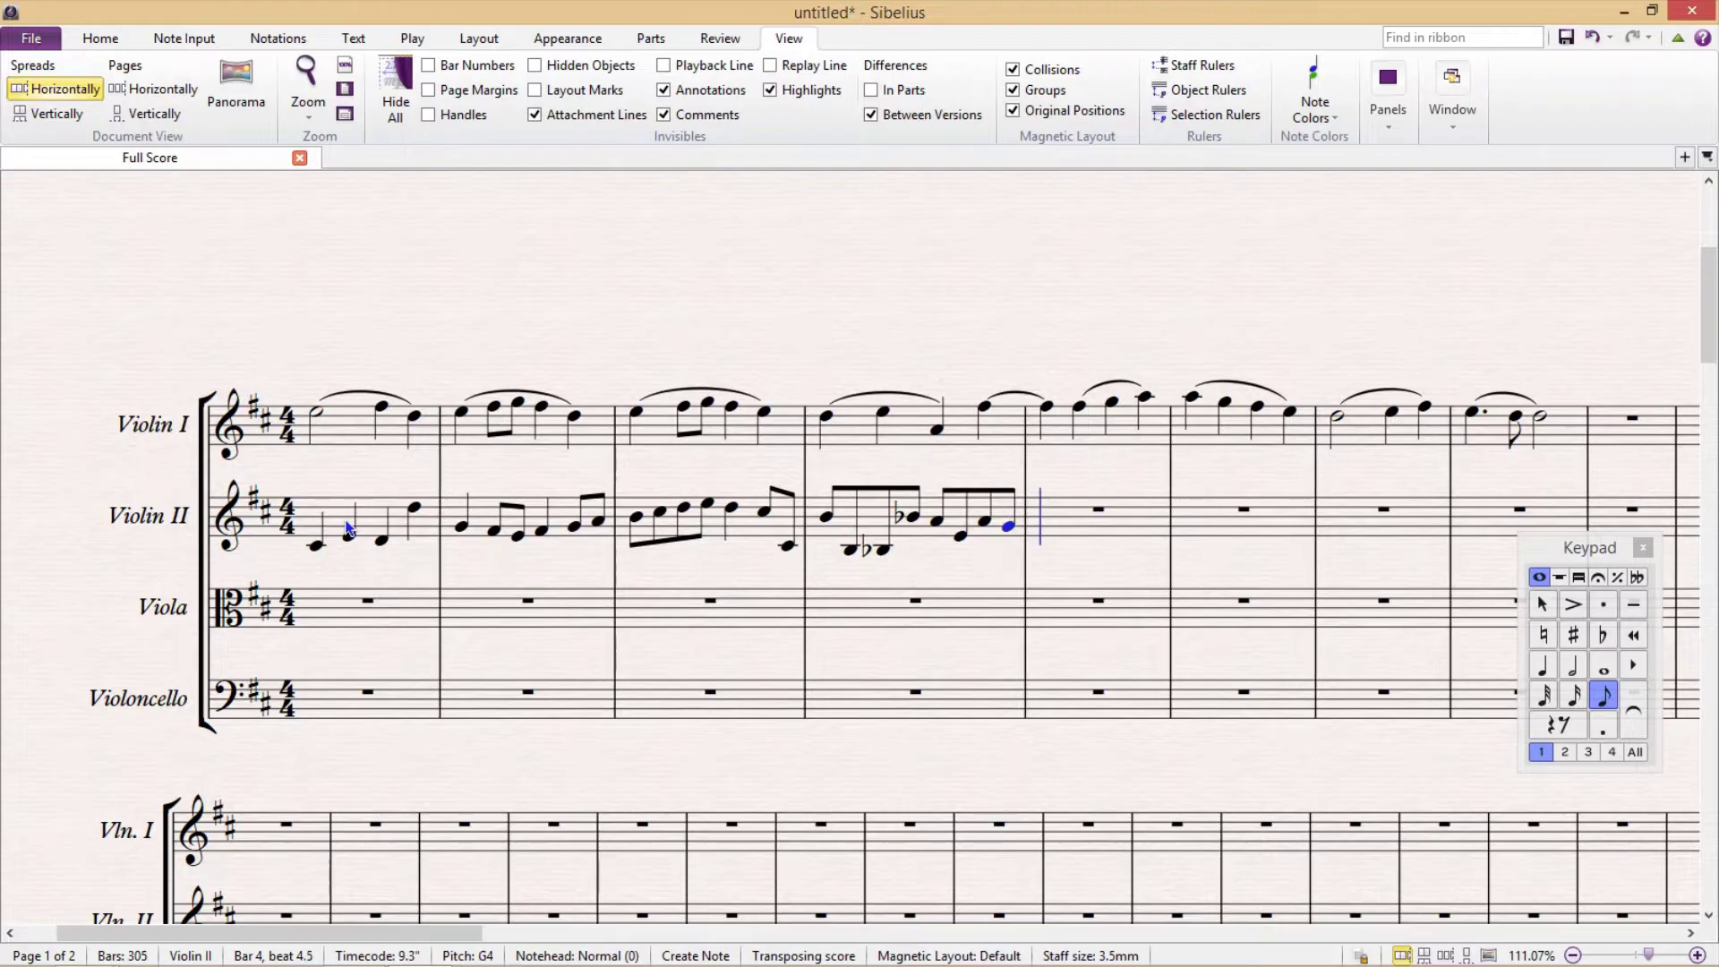
- Fill bar 5 of Violin II with rising quarter notes F, D, E and F
key(5)
key(f)
key(c)
key(e)
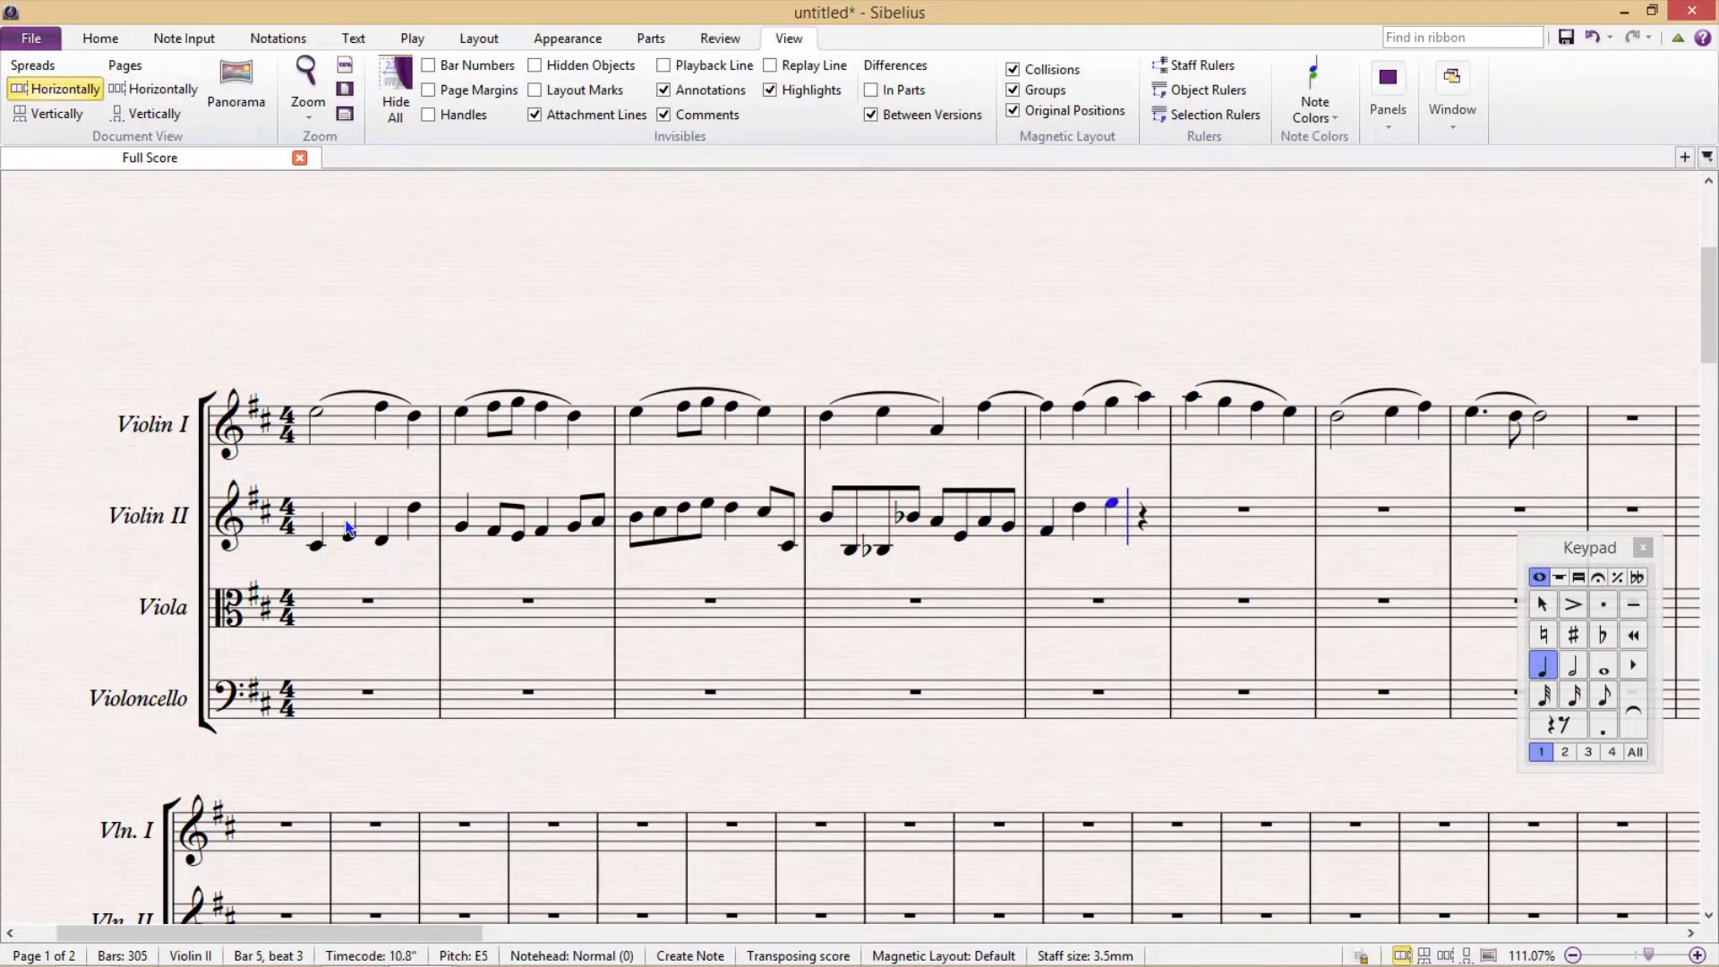
key(f)
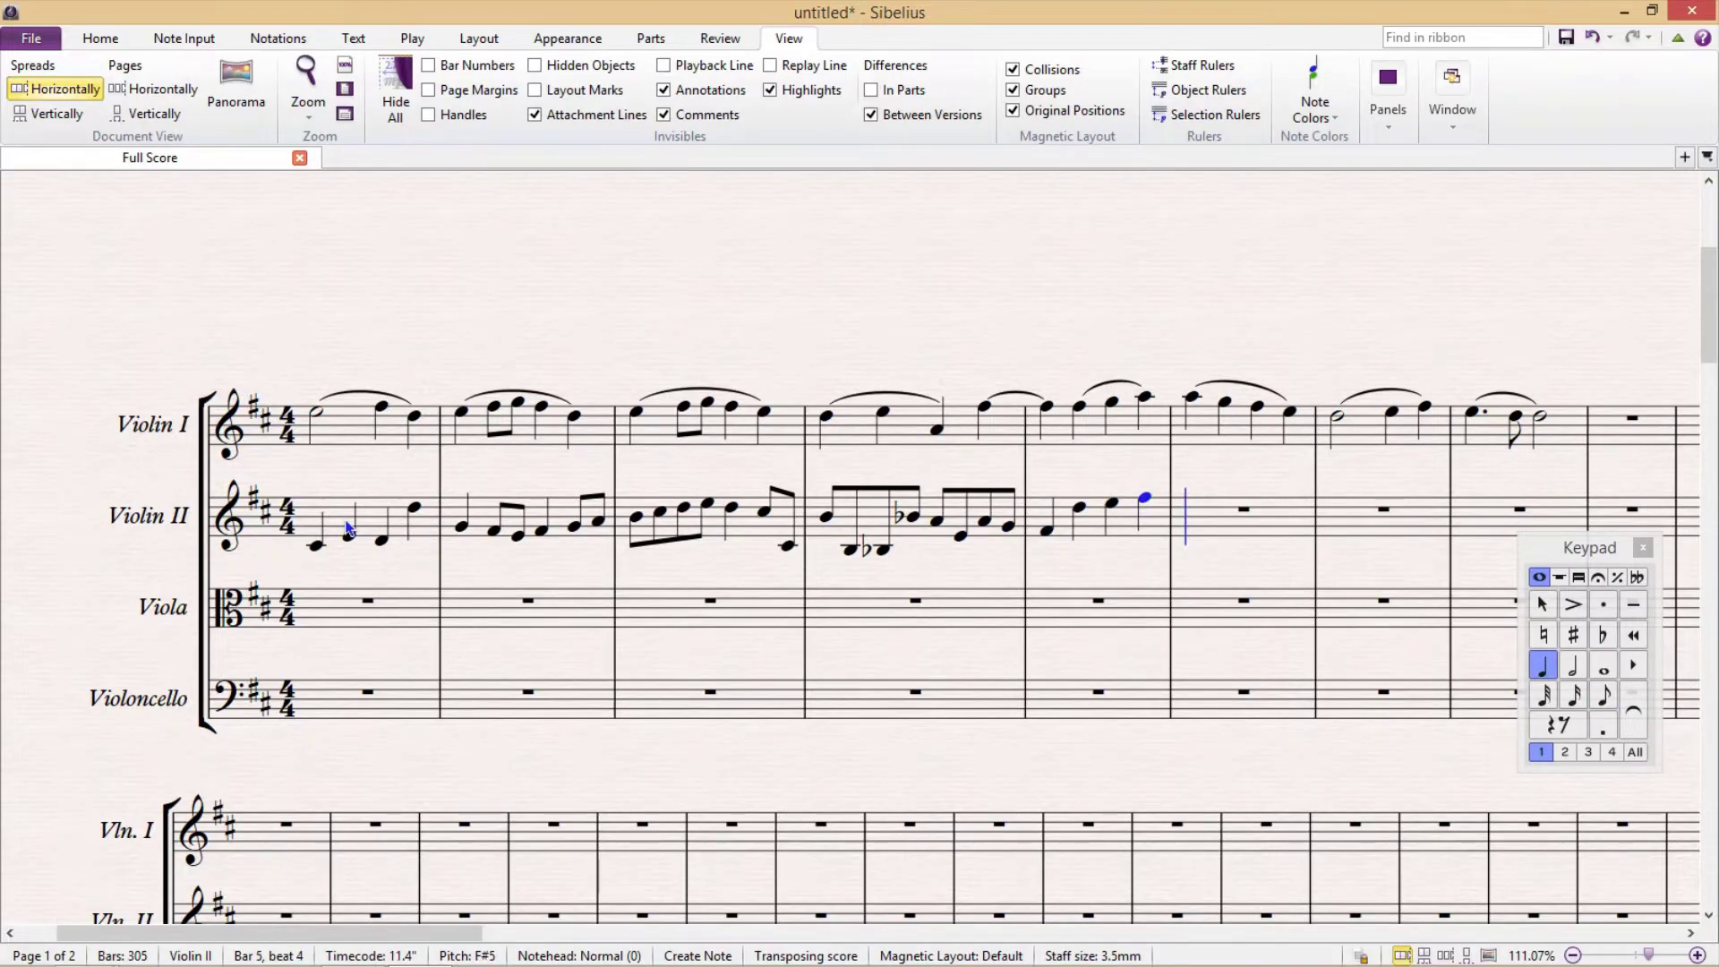
- Fill bar 6 of Violin II with quarter notes D, E and A, followed by eighth notes B natural and C
key(d)
key(e)
key(a)
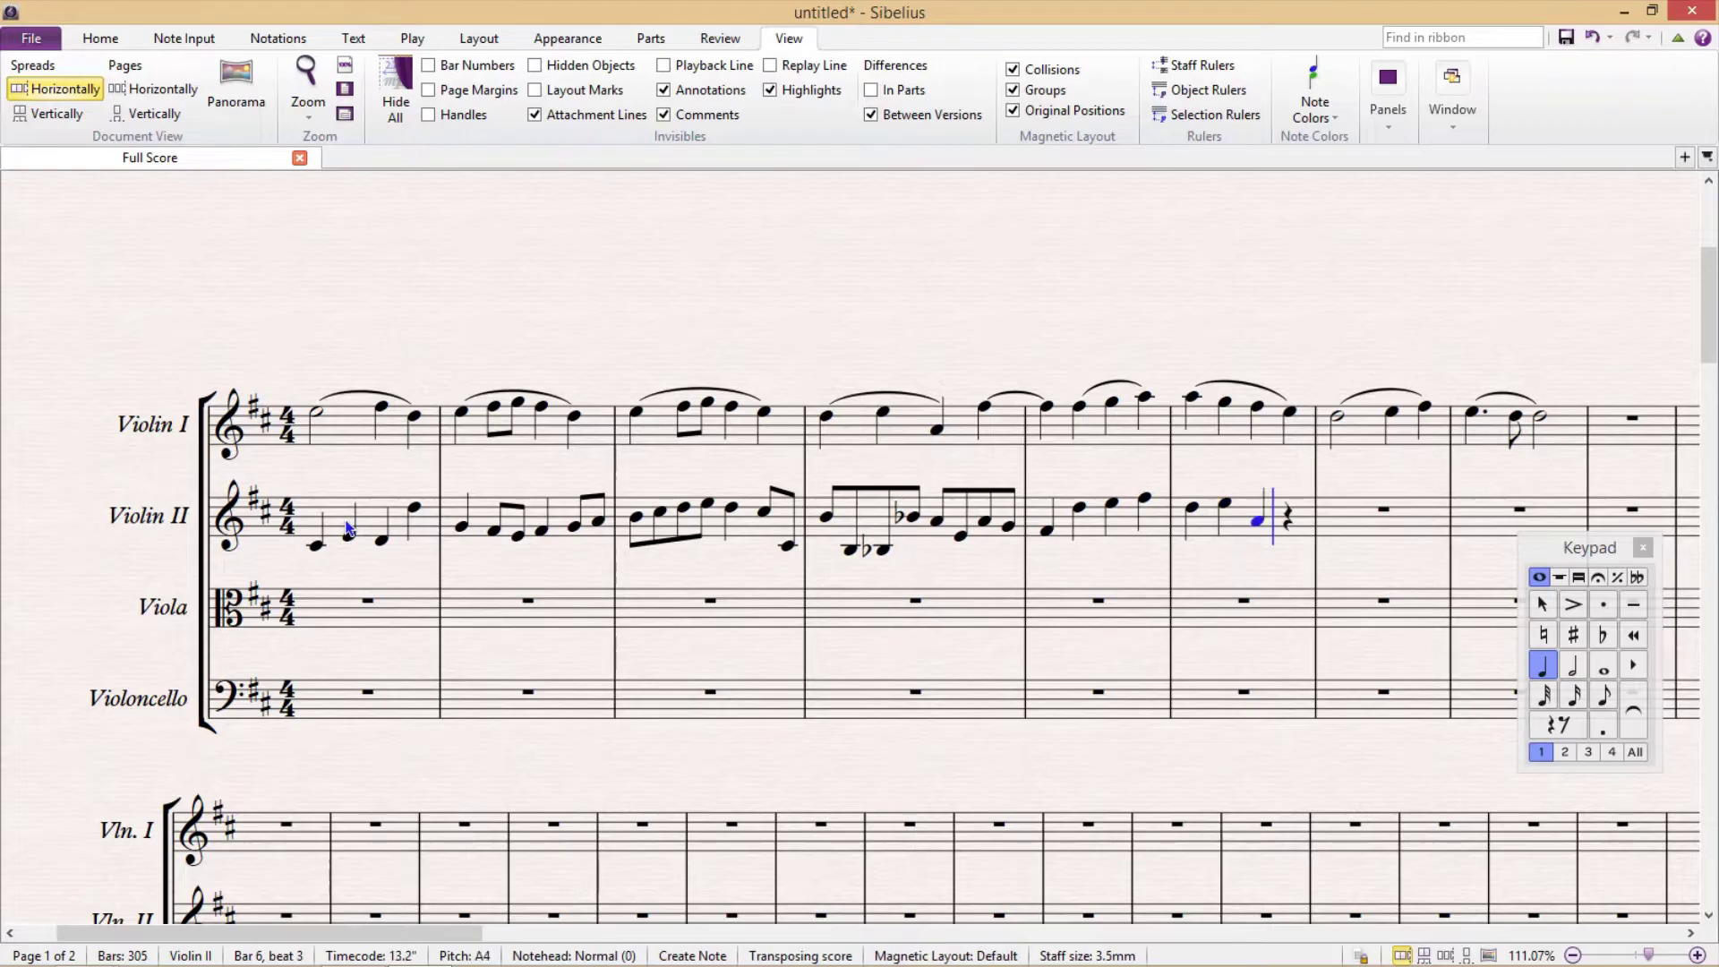
key(3)
key(7)
key(c)
key(c)
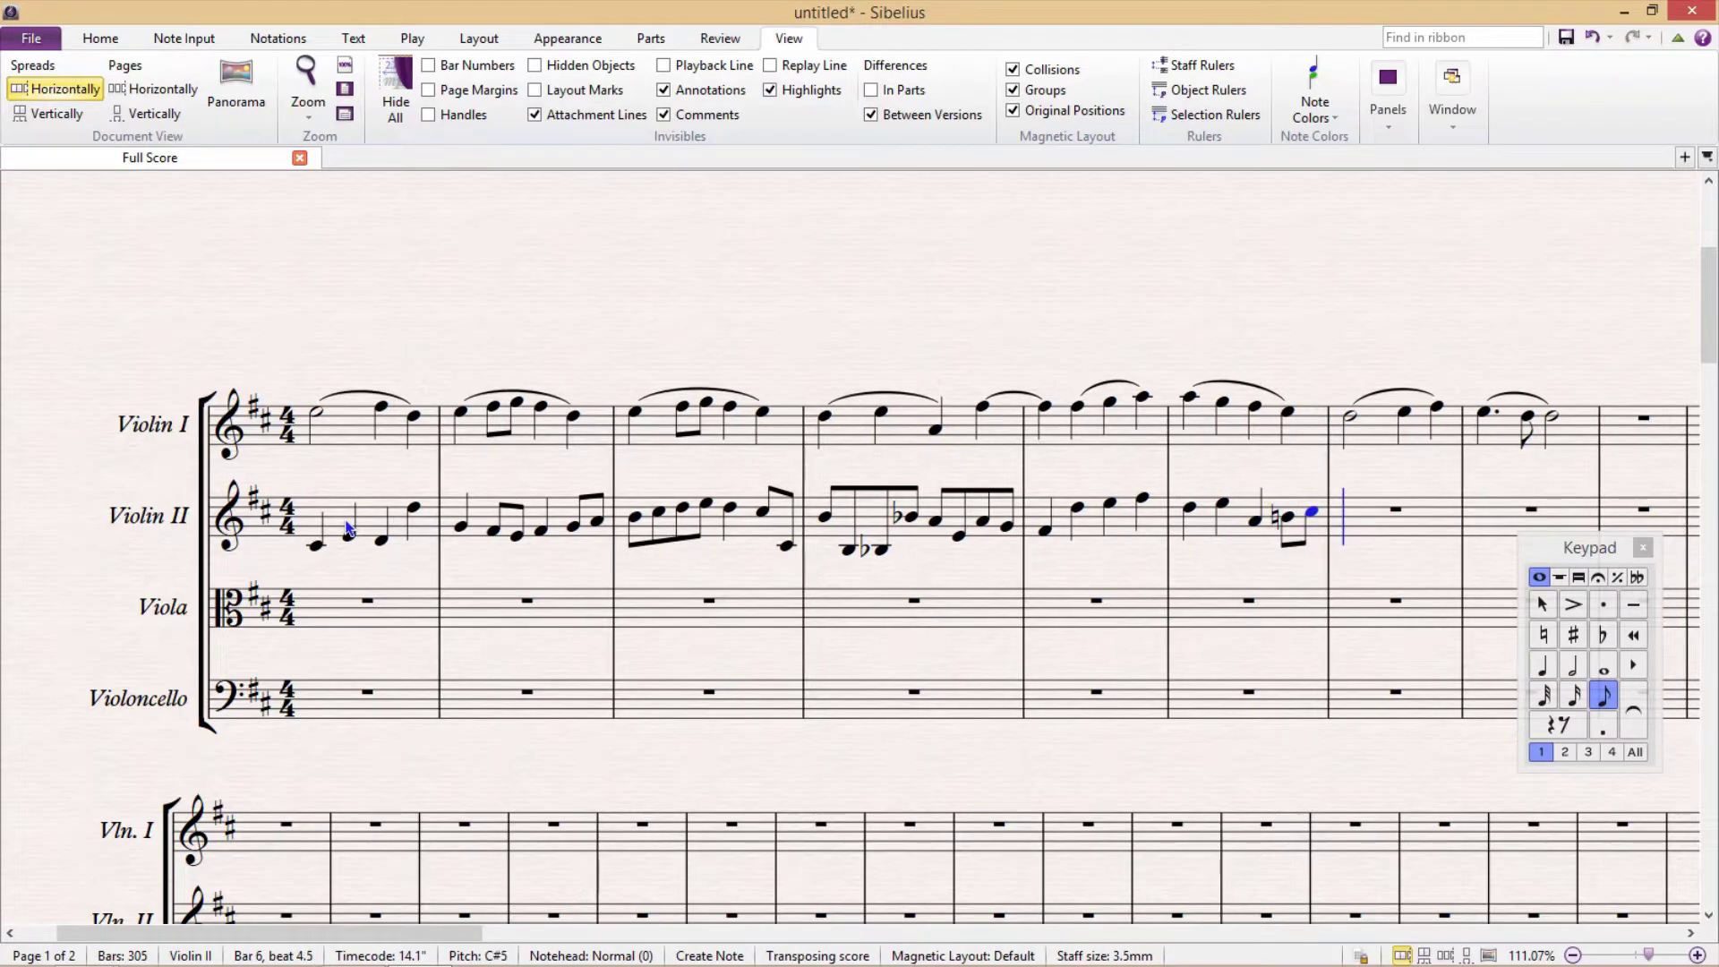
- Fill bar 7 of Violin II with eighth notes D, A, B, A, G, F, E and D
key(d)
key(a)
key(b)
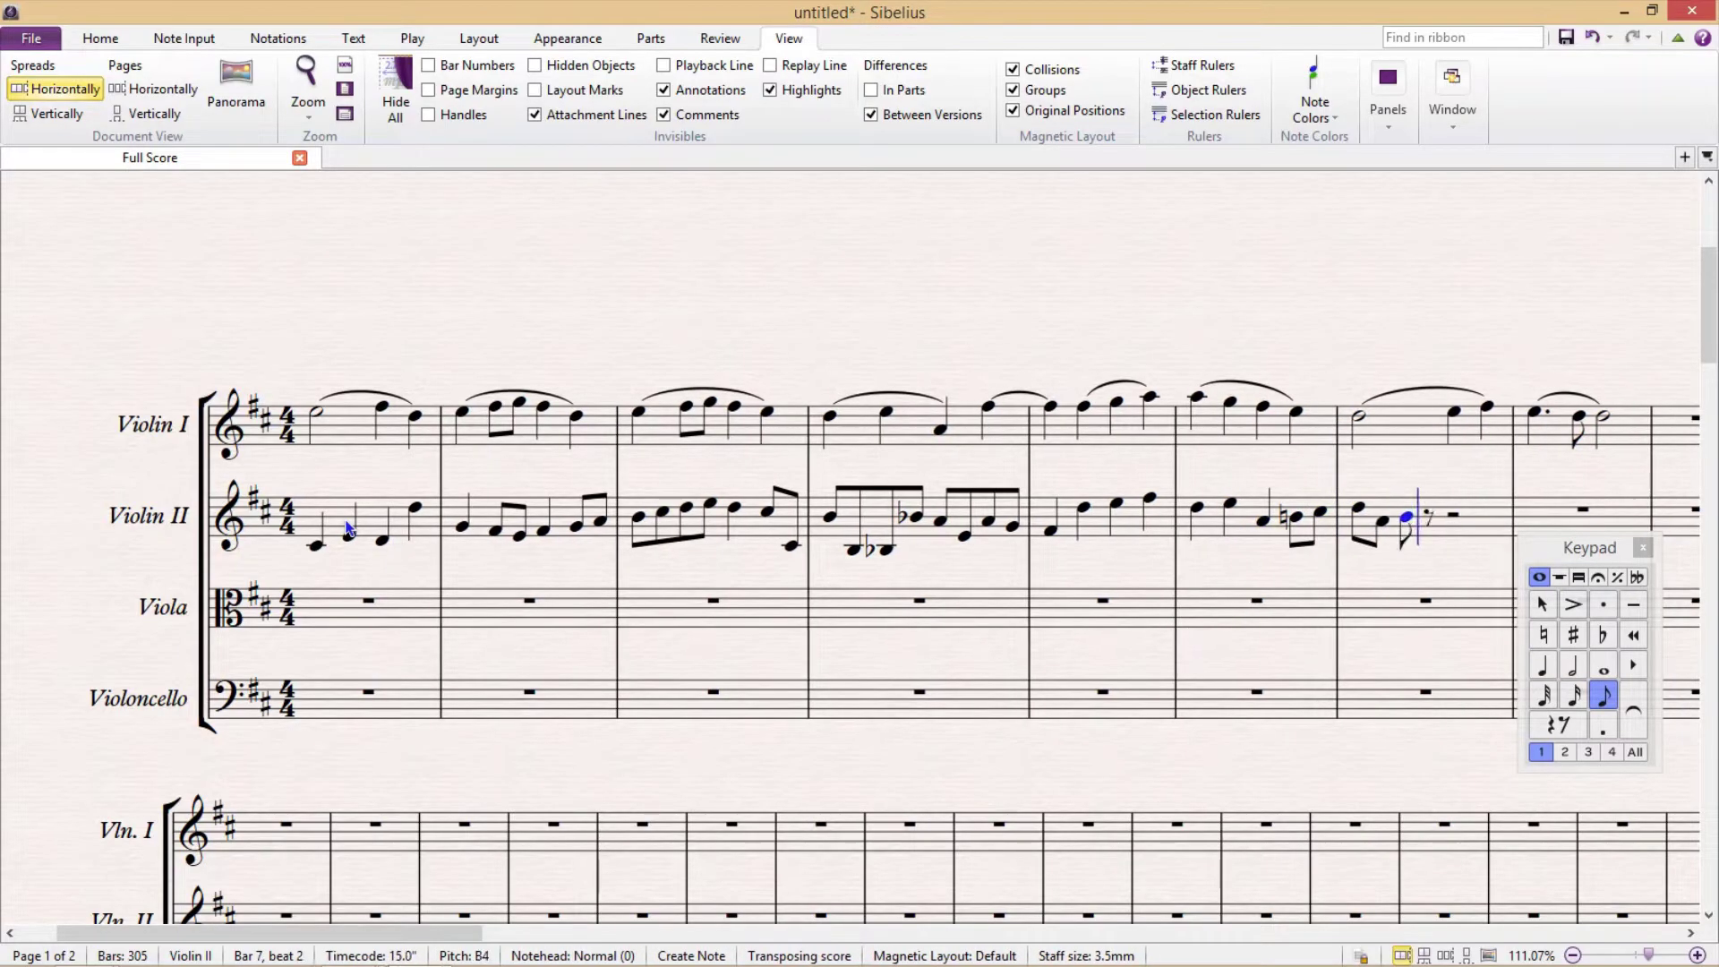
key(a)
key(g)
key(f)
key(e)
key(d)
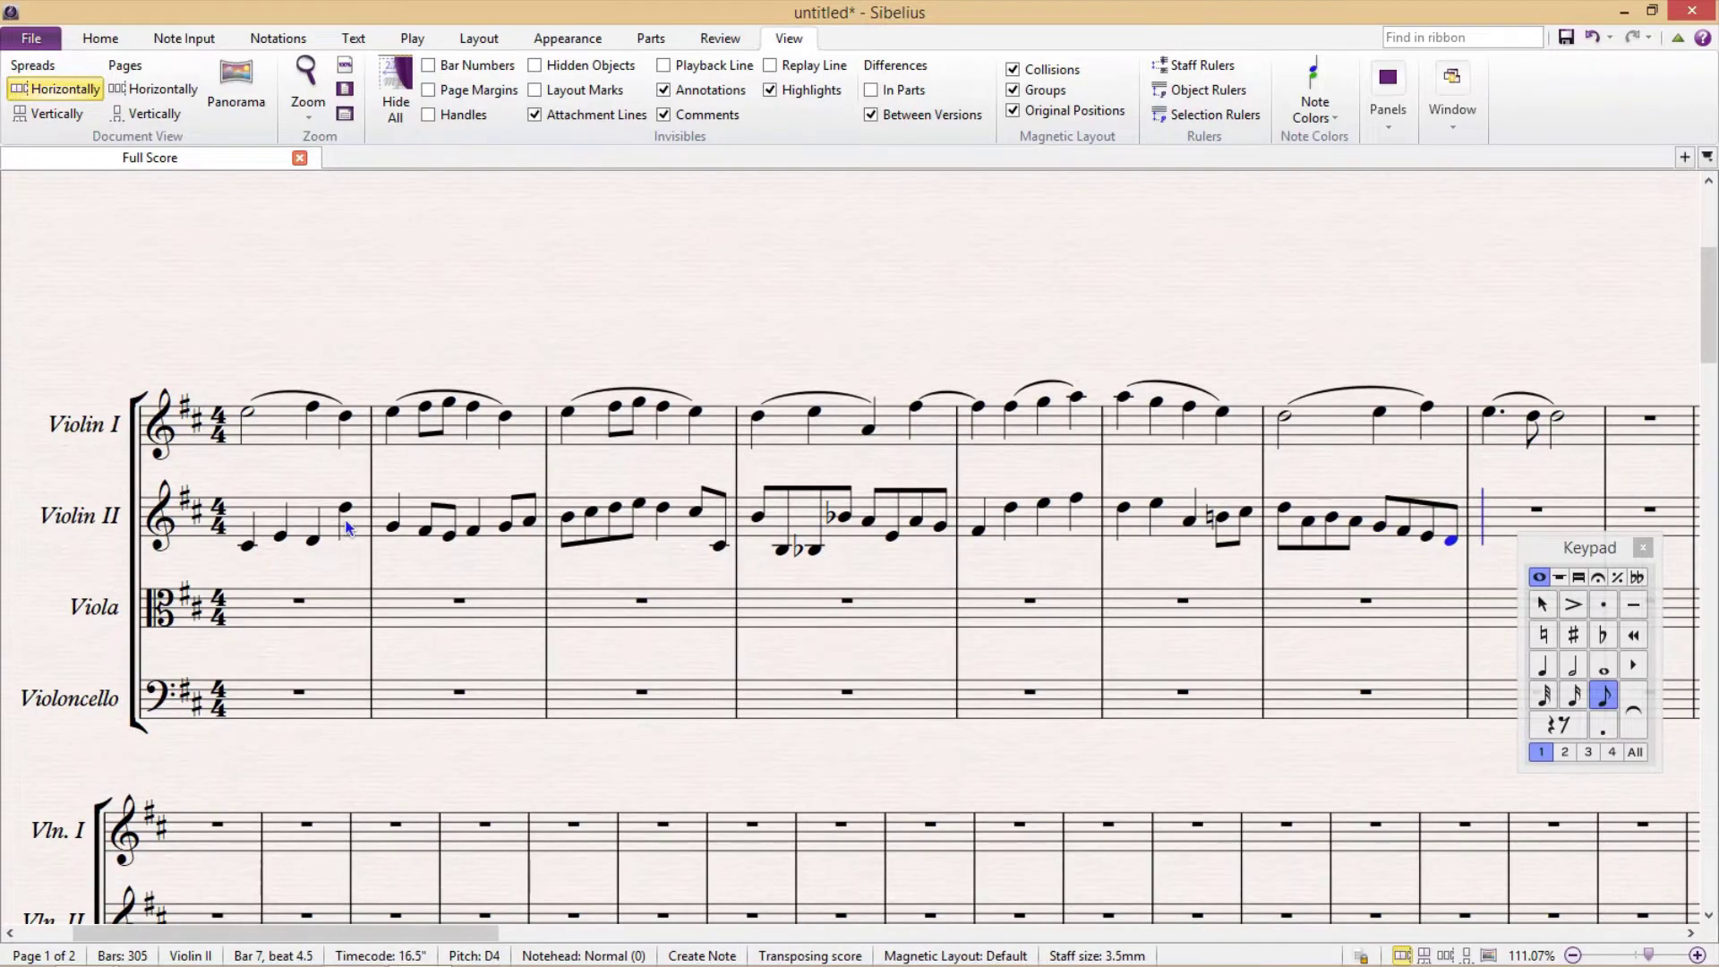
- Enter notes in bar 8 of Violin II, starting with an eighth-note D and continuing with G and F
key(e)
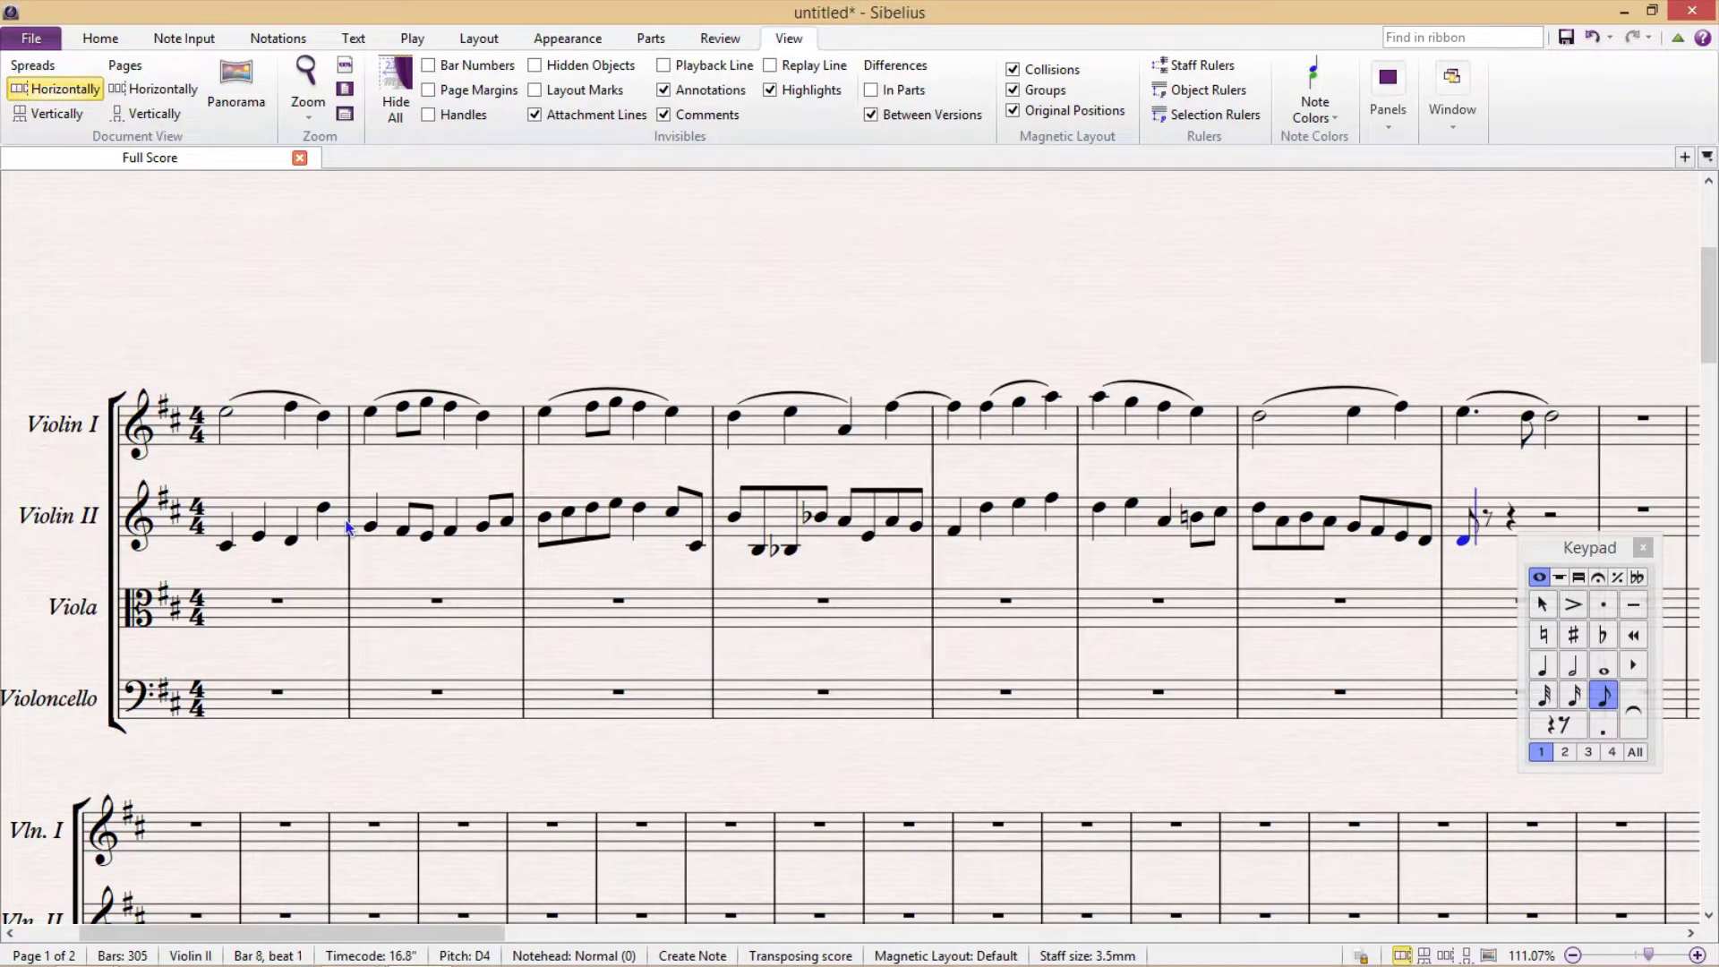
key(d)
key(g)
key(f)
key(f)
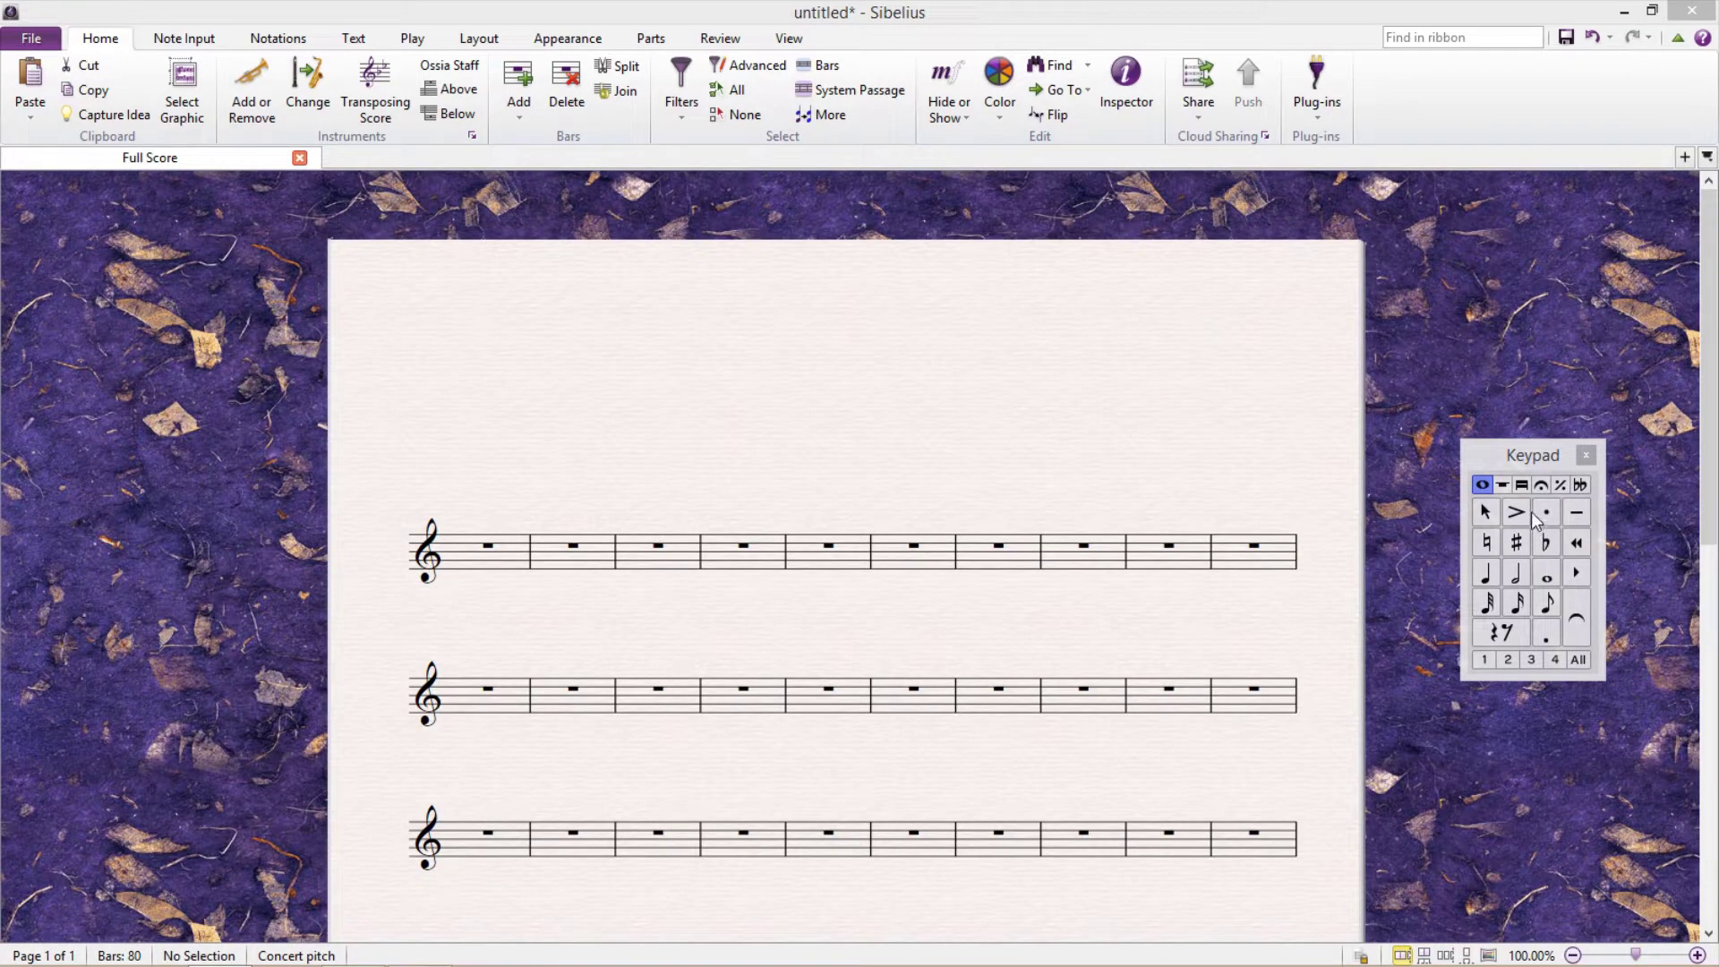
- Reposition the floating Keypad panel slightly over the blank score
mouse_move(1541, 454)
mouse_down()
mouse_move(1064, 391)
mouse_move(792, 394)
mouse_move(821, 415)
mouse_move(1556, 453)
mouse_move(1534, 460)
mouse_up()
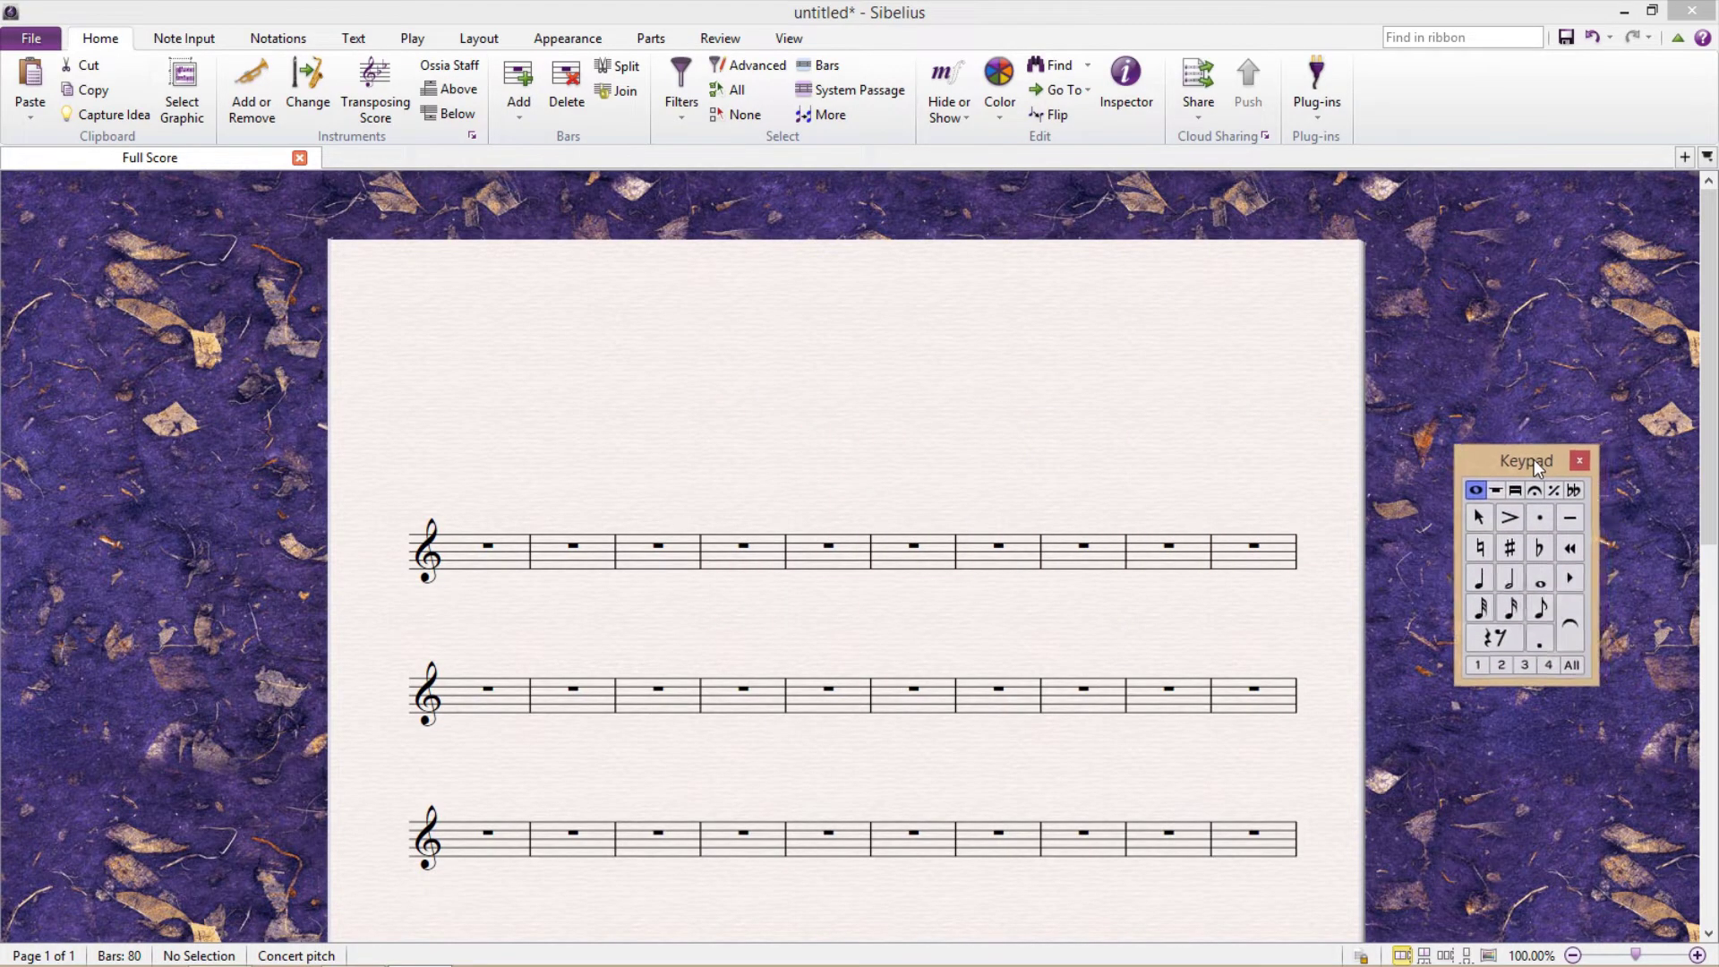
click(860, 467)
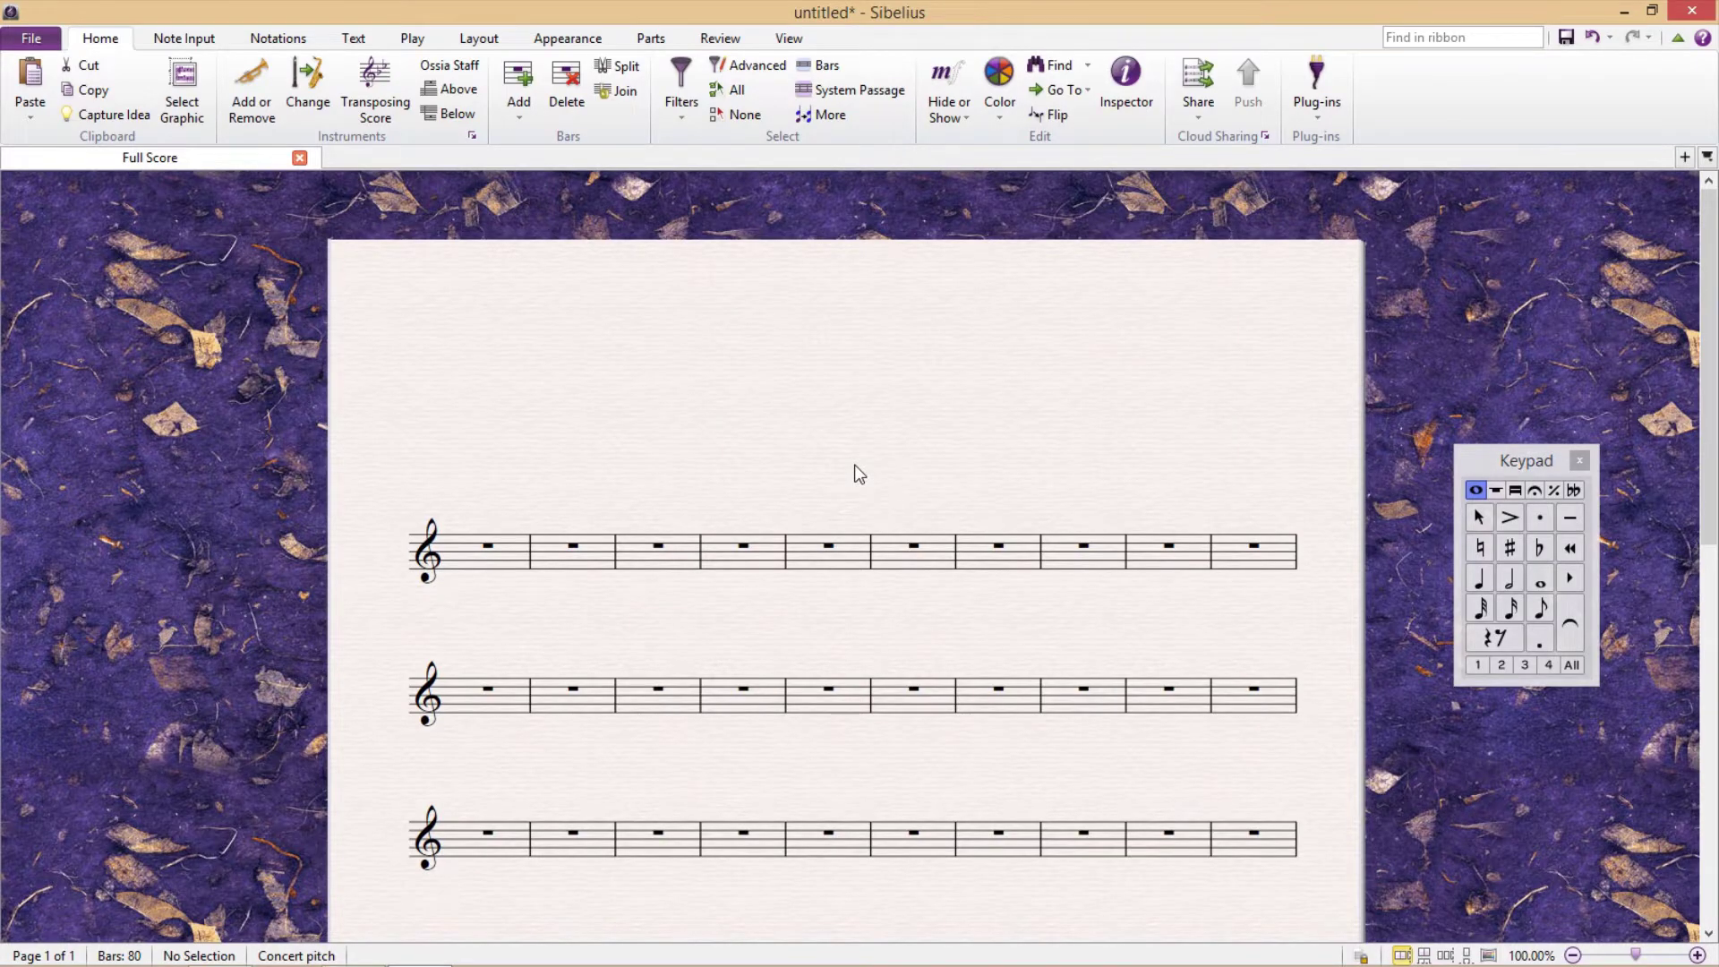
- Try out various Keypad choices, including rest, quarter-note and whole-note values, and clear them without entering any notes
key(6)
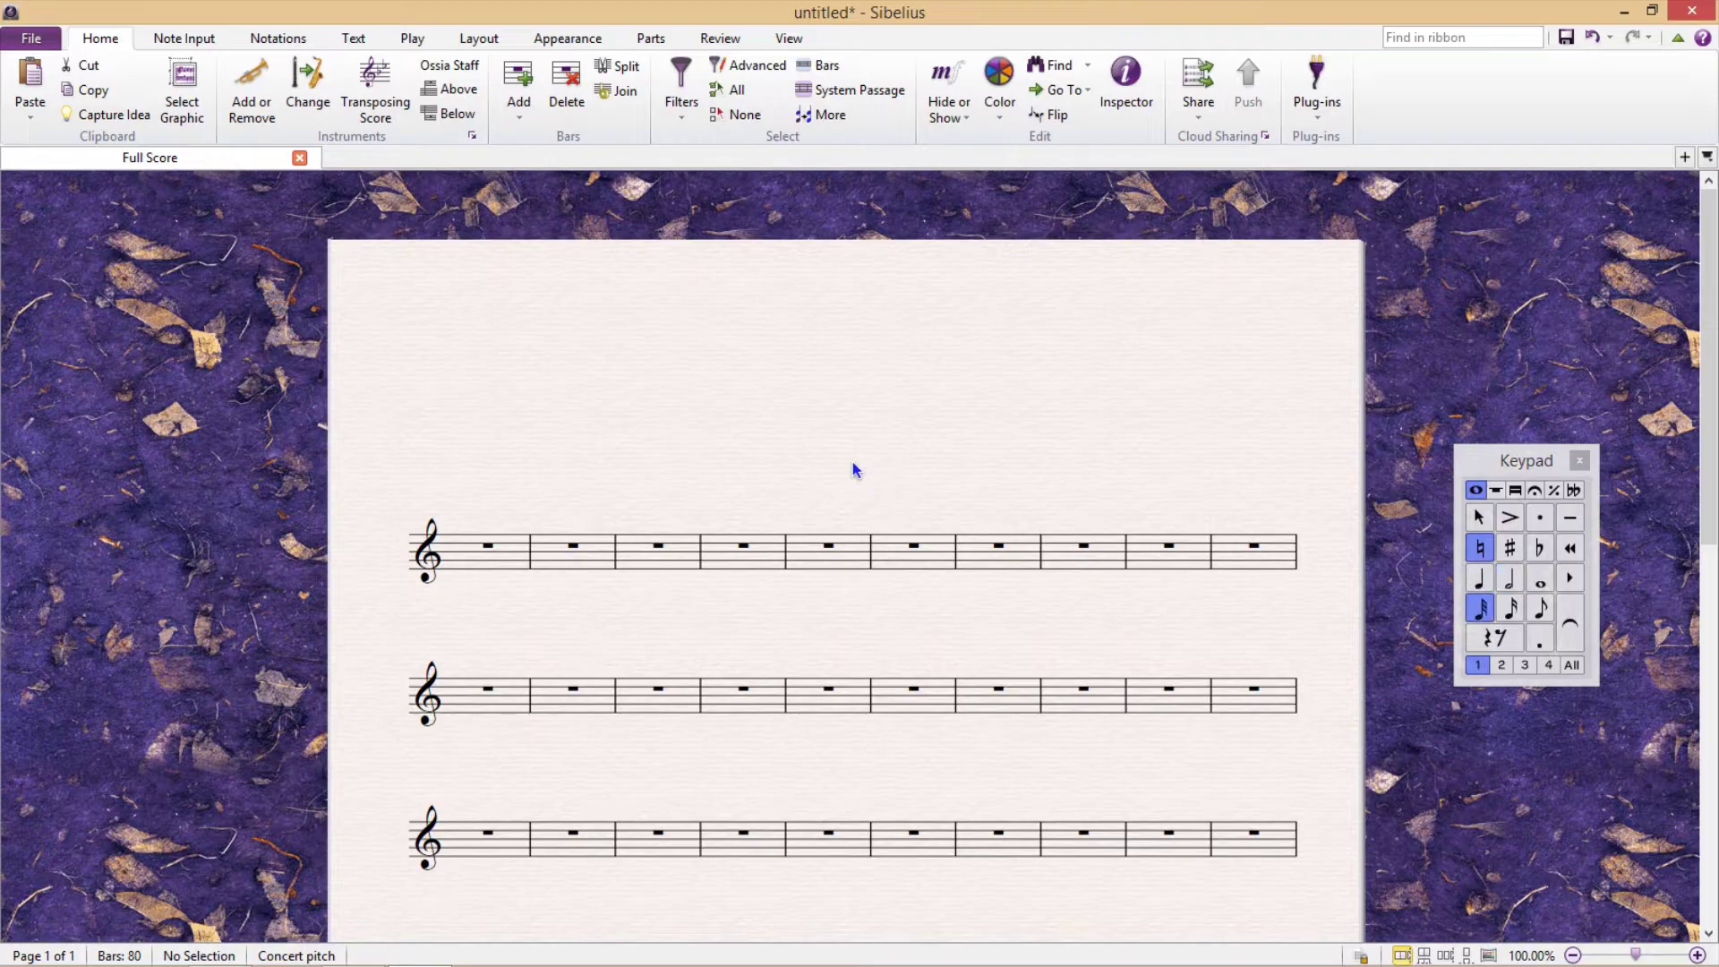
key(3)
key(0)
key(2)
key(1)
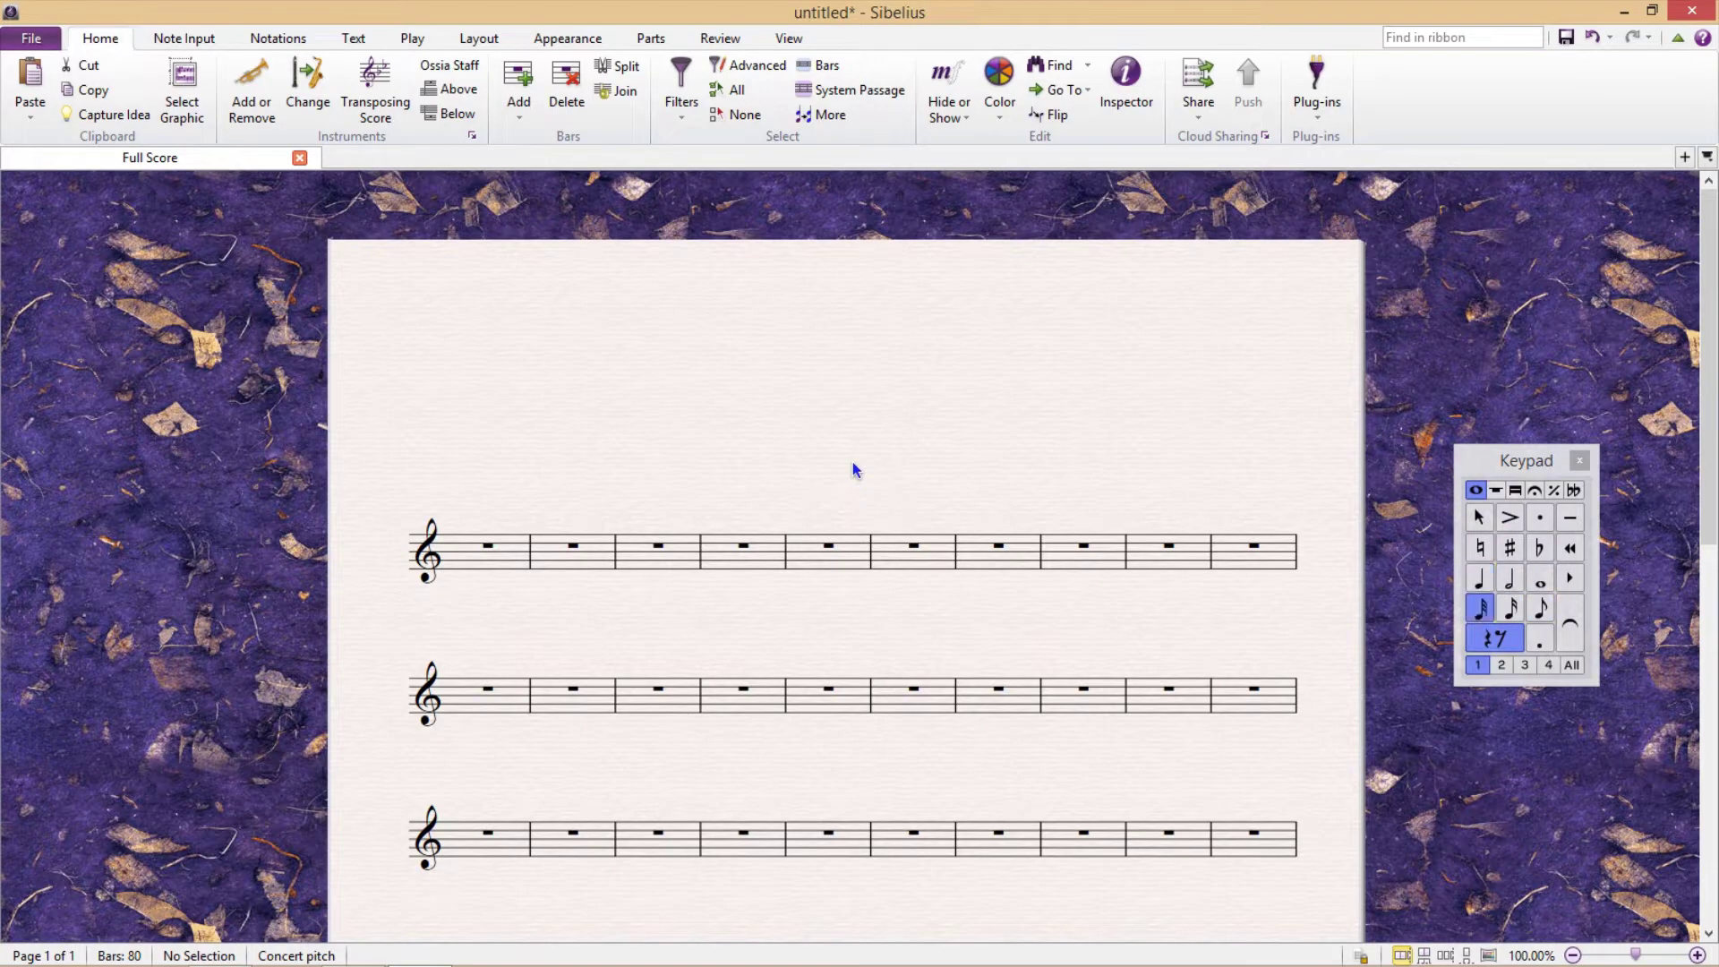
key(4)
key(3)
key(5)
key(4)
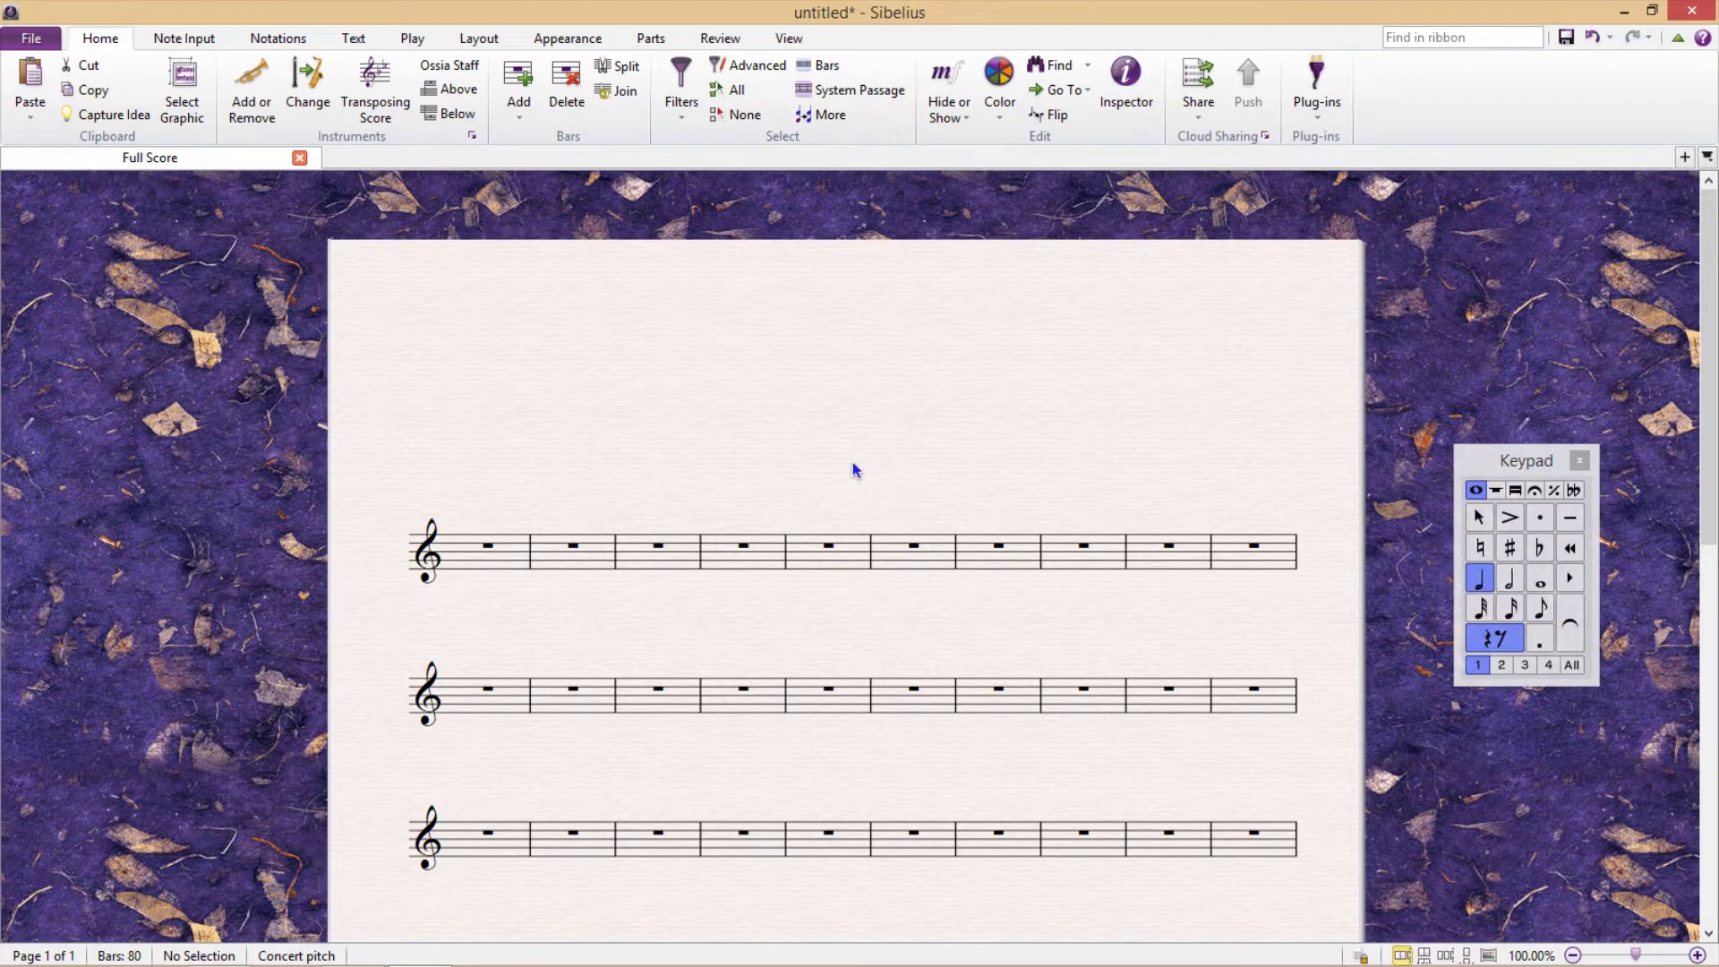
key(6)
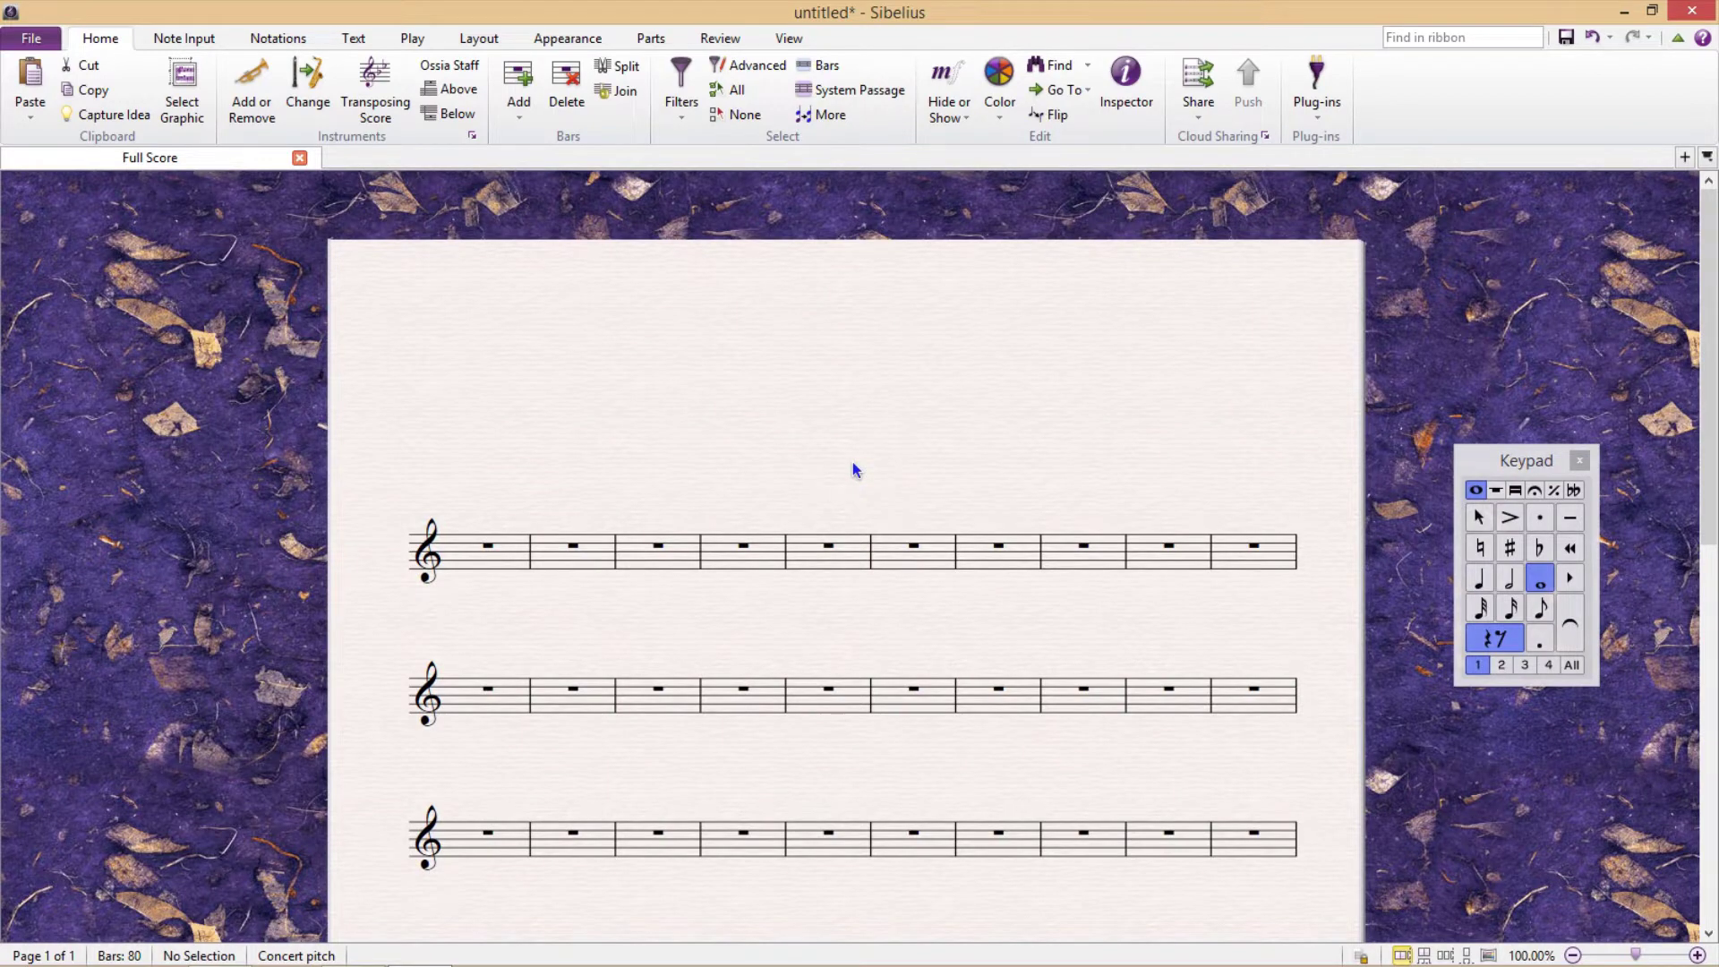
key(Escape)
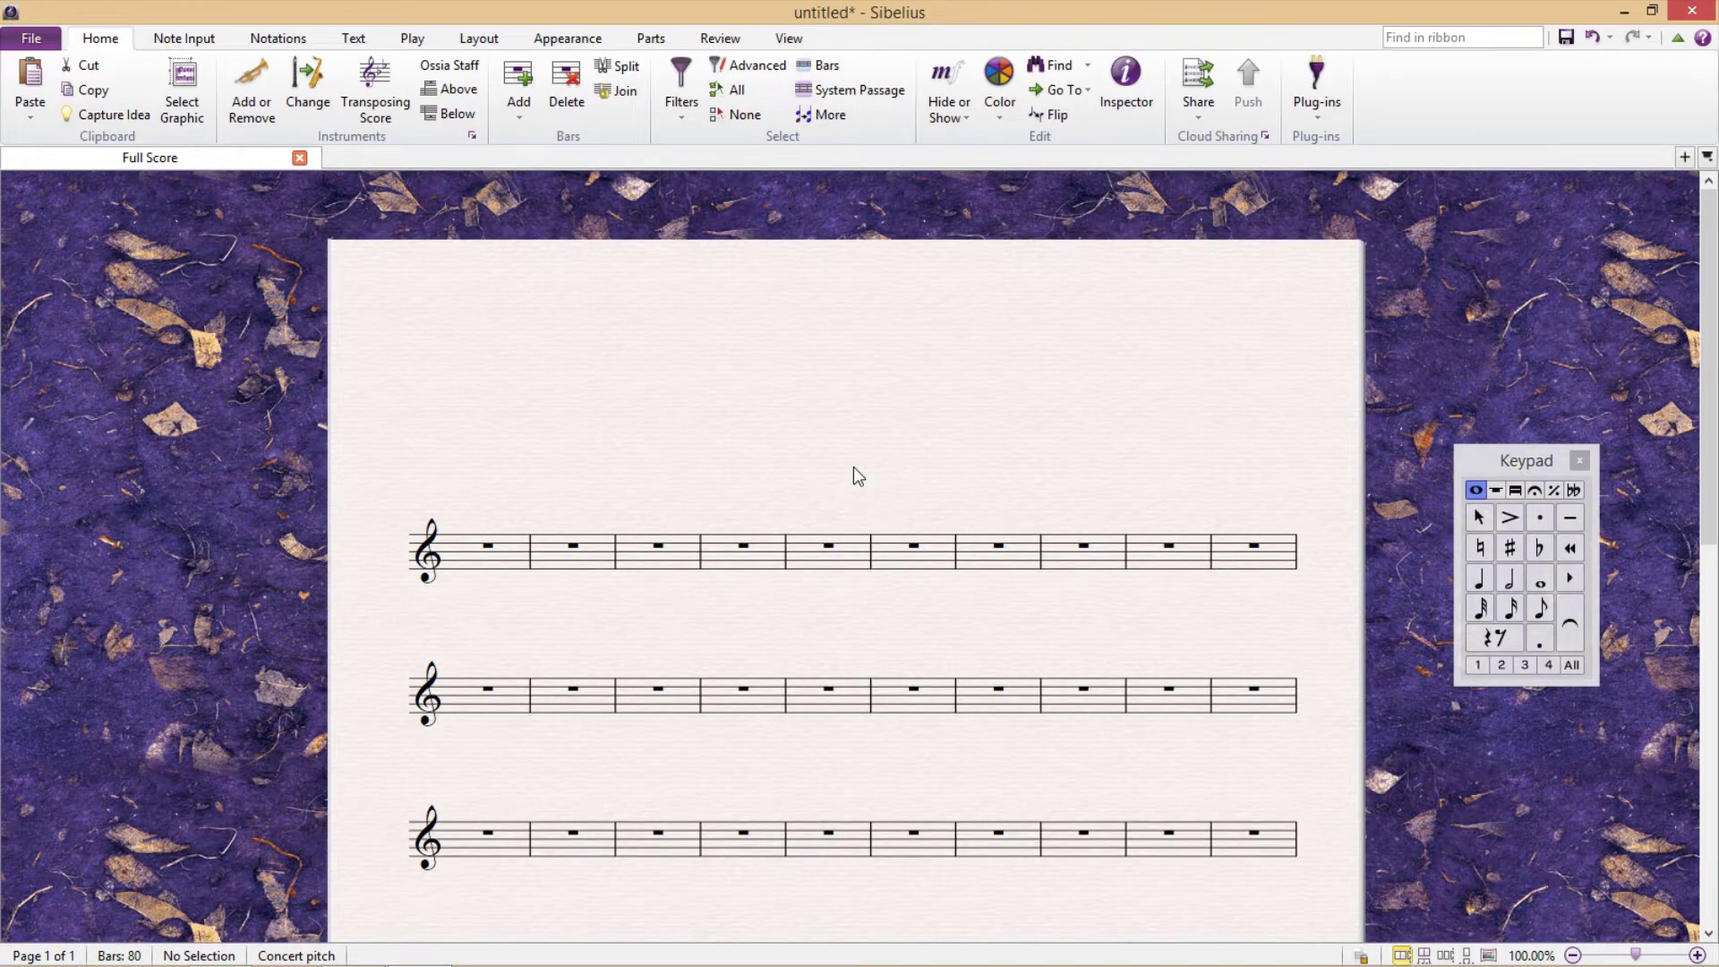
- Browse through the Keypad's layouts, including beams and tremolos, articulations, jazz articulations and accidentals
click(1534, 490)
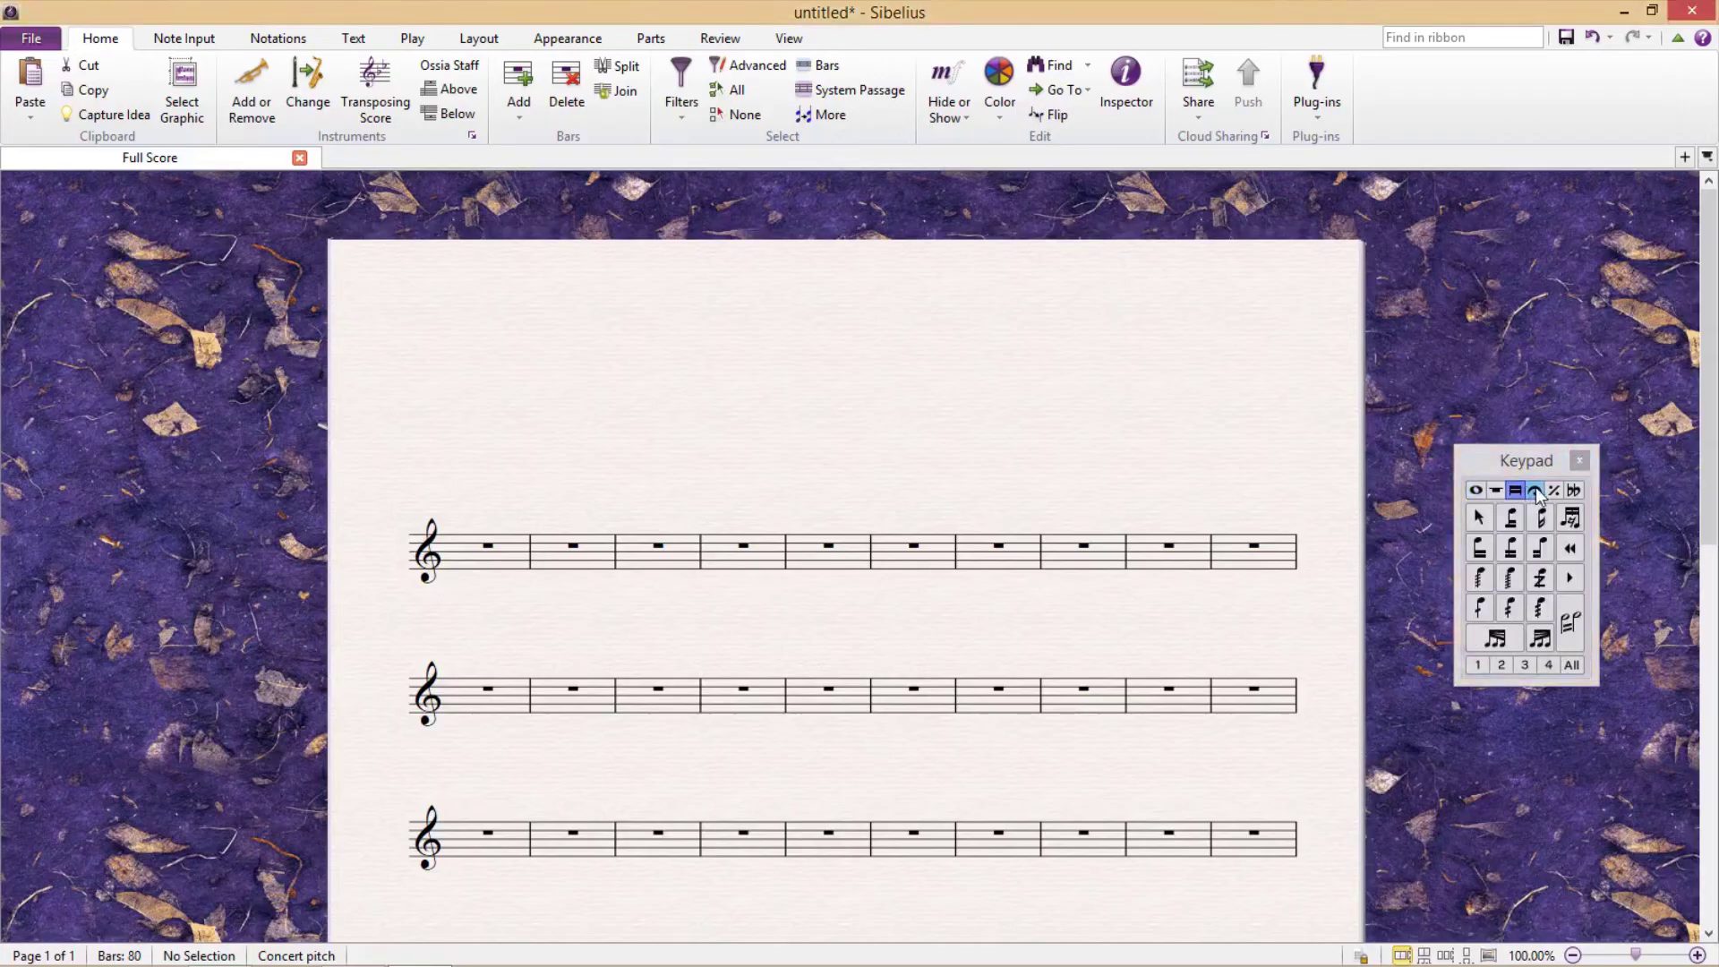
click(1573, 490)
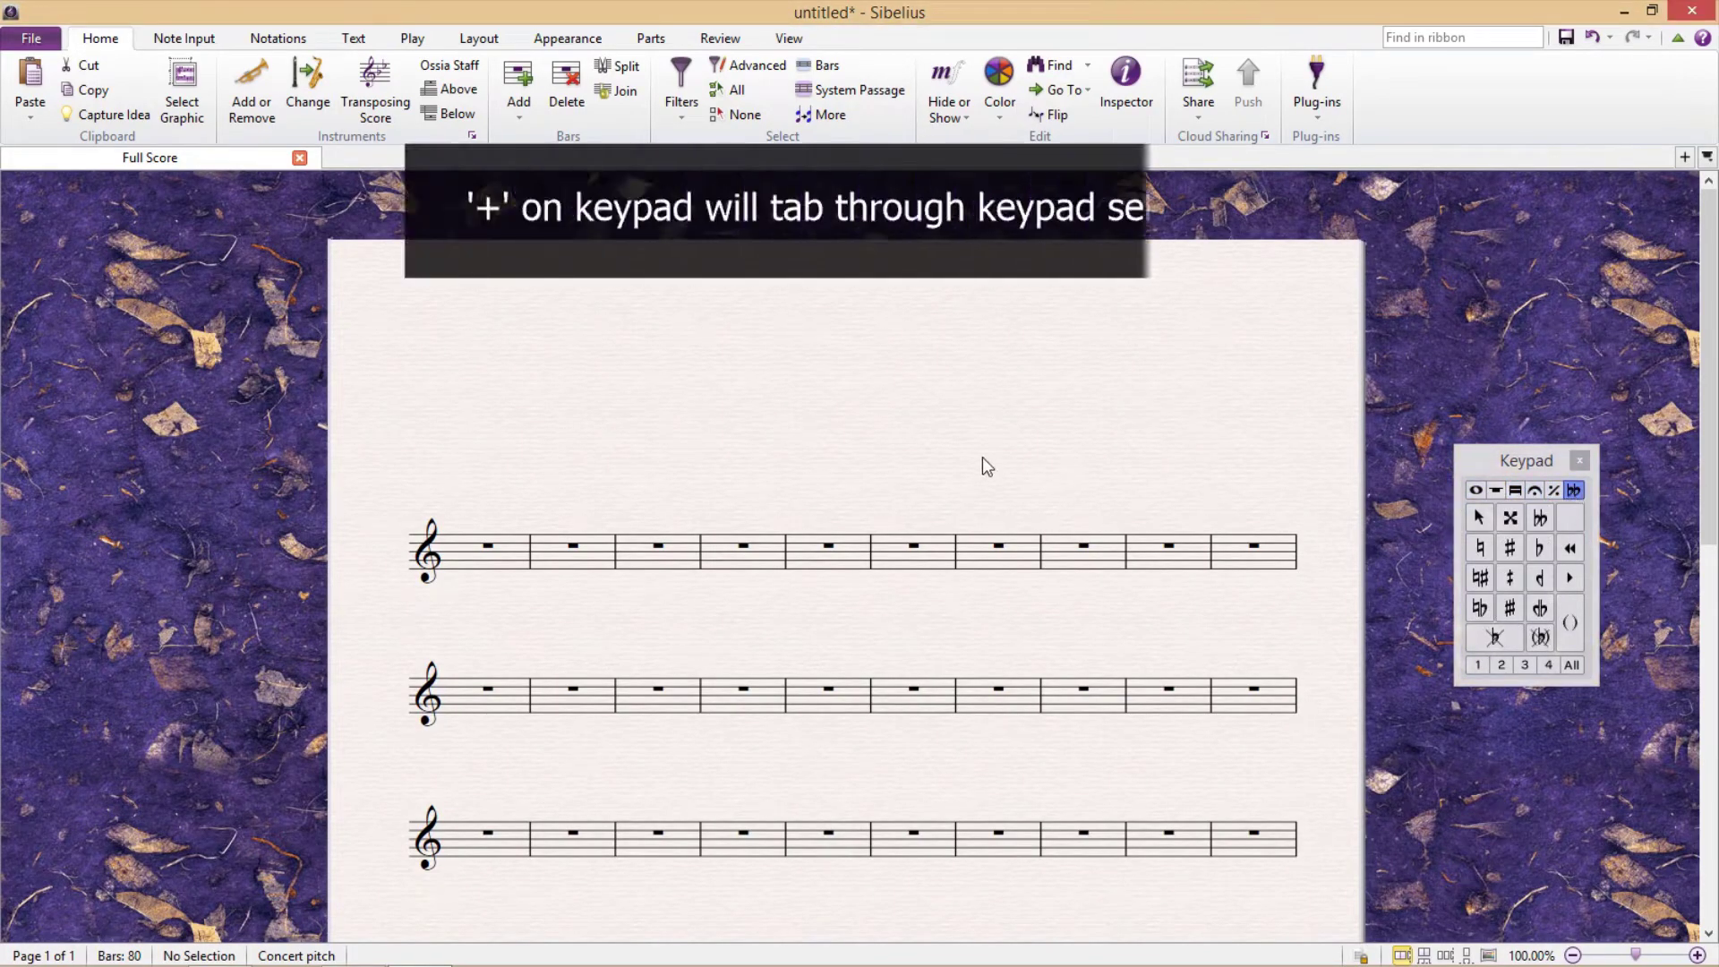
key(KP_Add)
key(KP_Add)
key(KP_Add)
key(KP_Add)
key(KP_Add)
key(KP_Add)
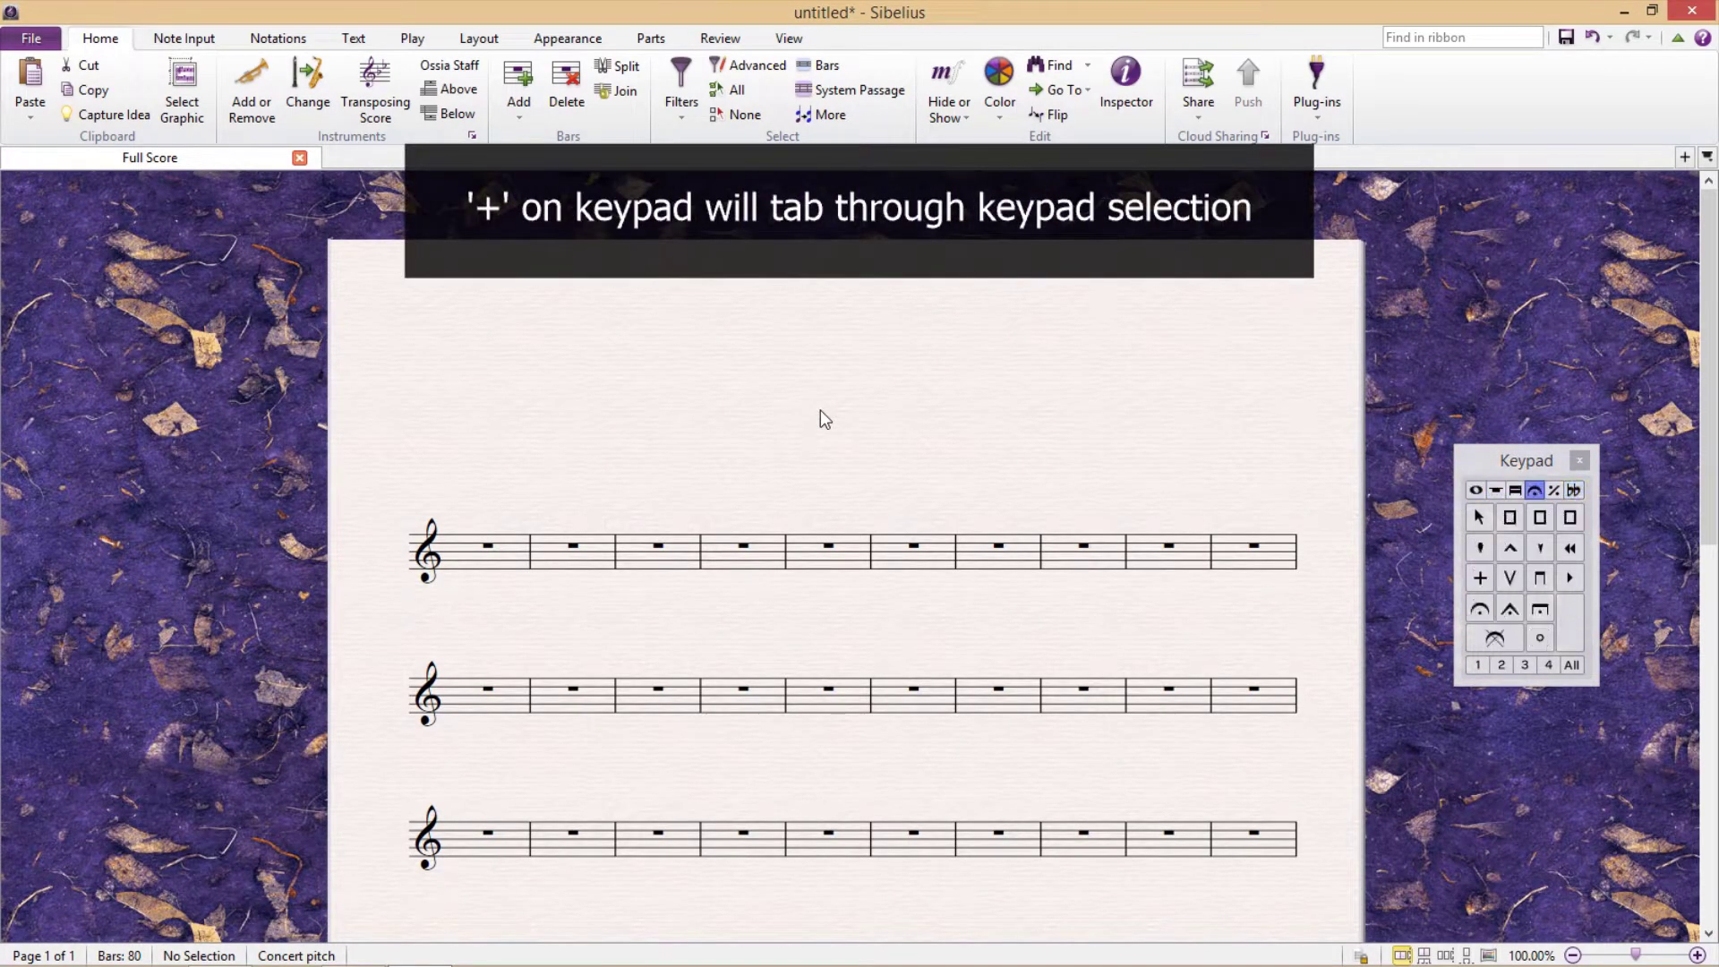
key(KP_Add)
key(KP_Add)
key(KP_Add)
key(KP_Add)
key(KP_Add)
key(KP_Add)
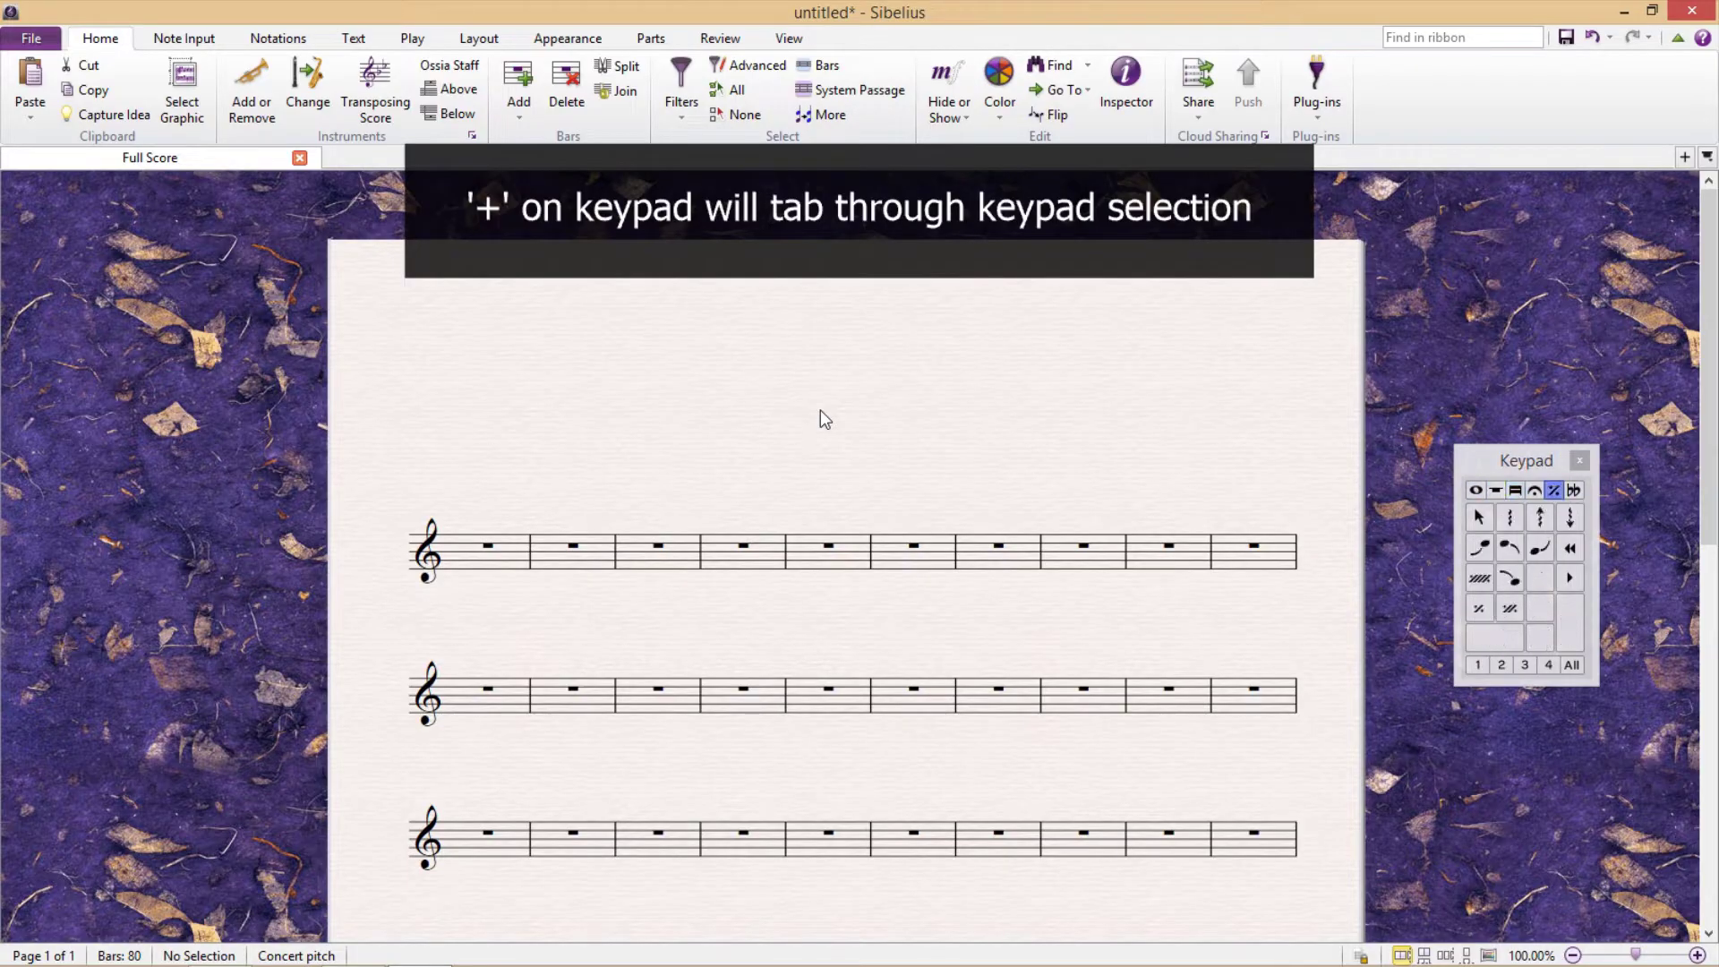
- Cycle through the Keypad's layouts, and display all six one by one from common notes to accidentals
key(KP_Add)
key(KP_Add)
key(KP_Add)
key(KP_Add)
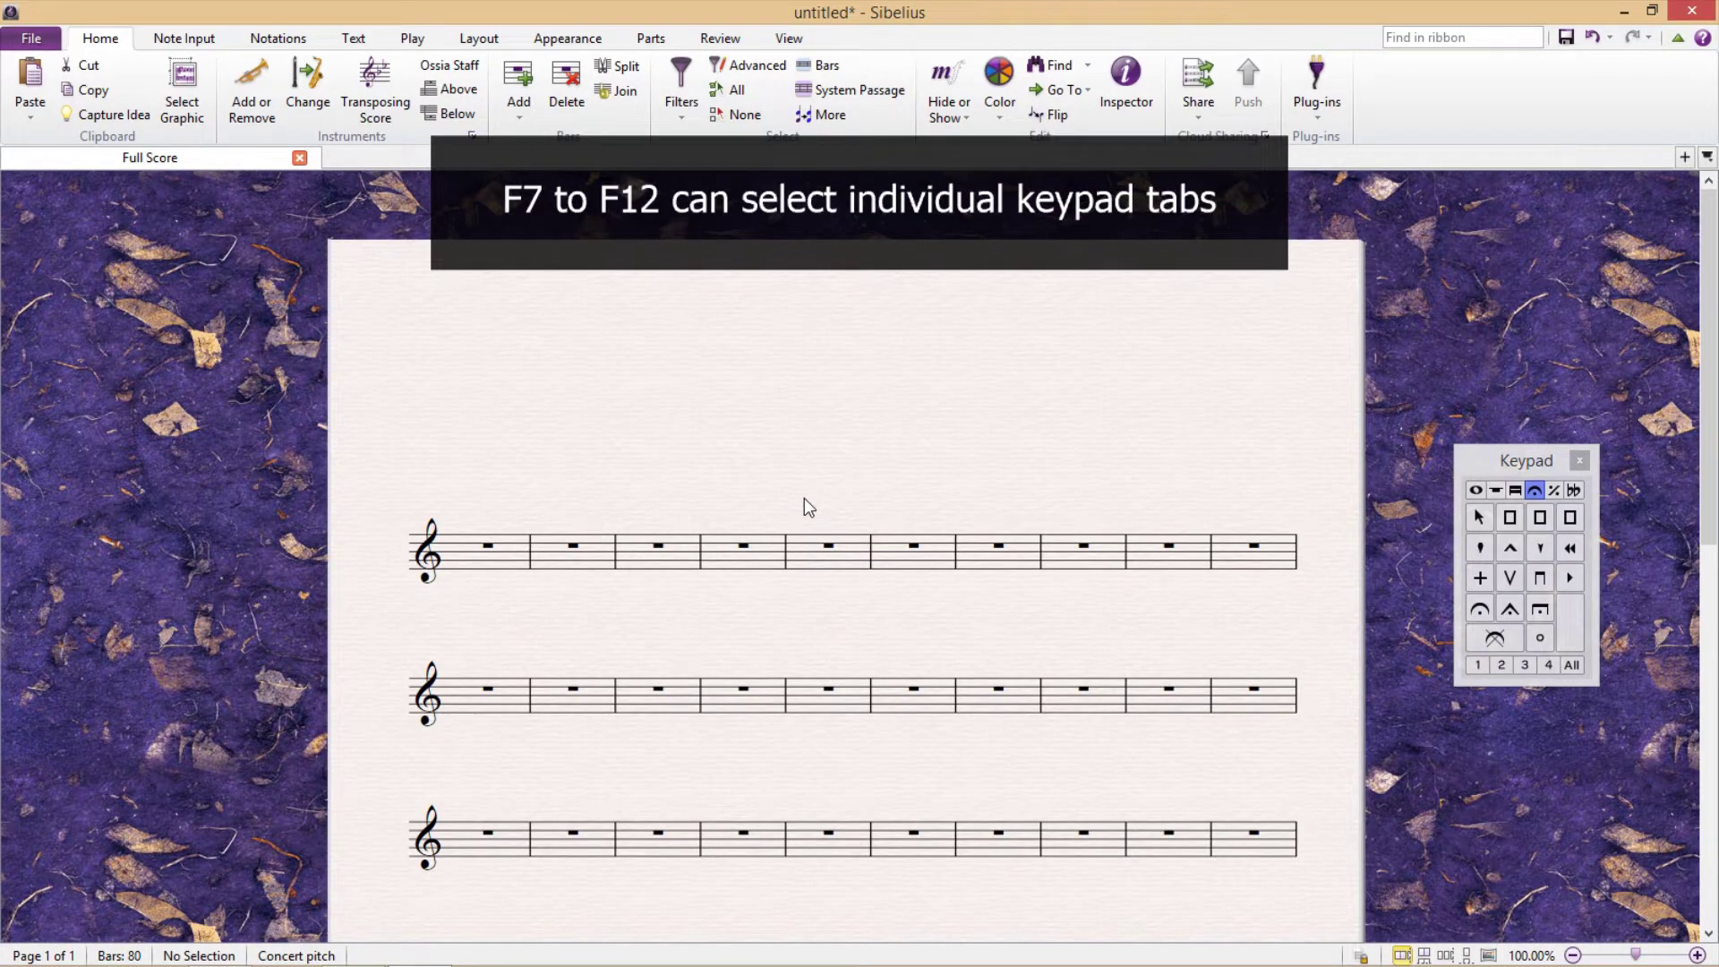
key(F7)
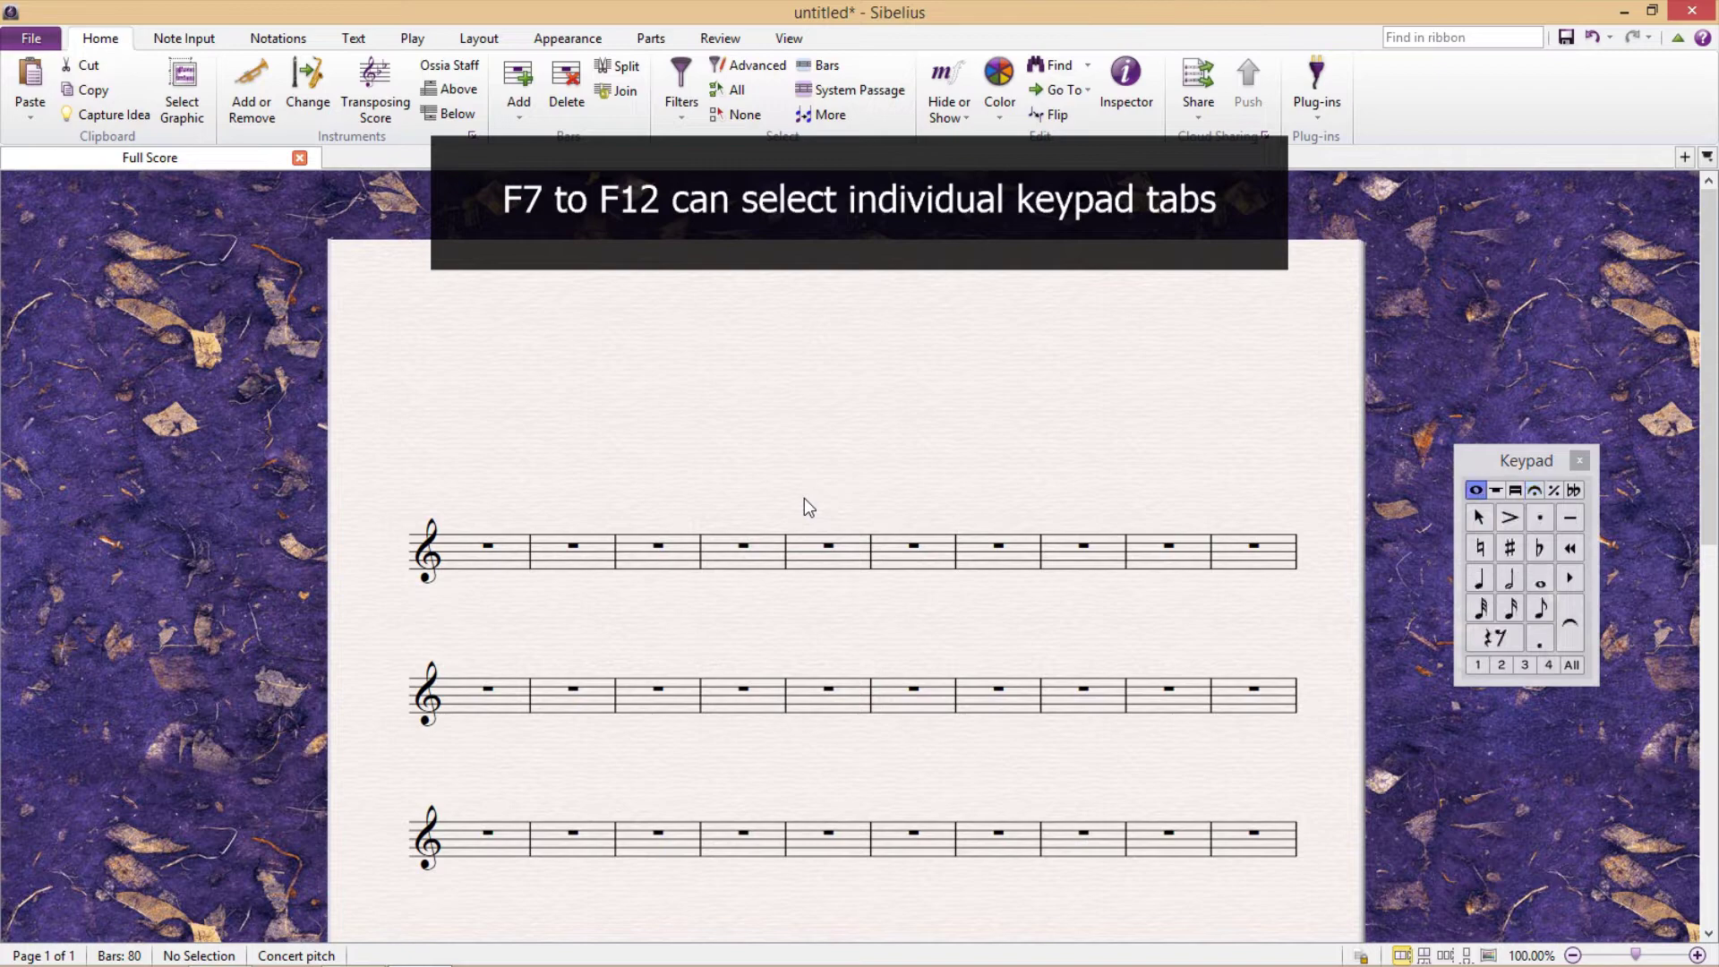
key(F8)
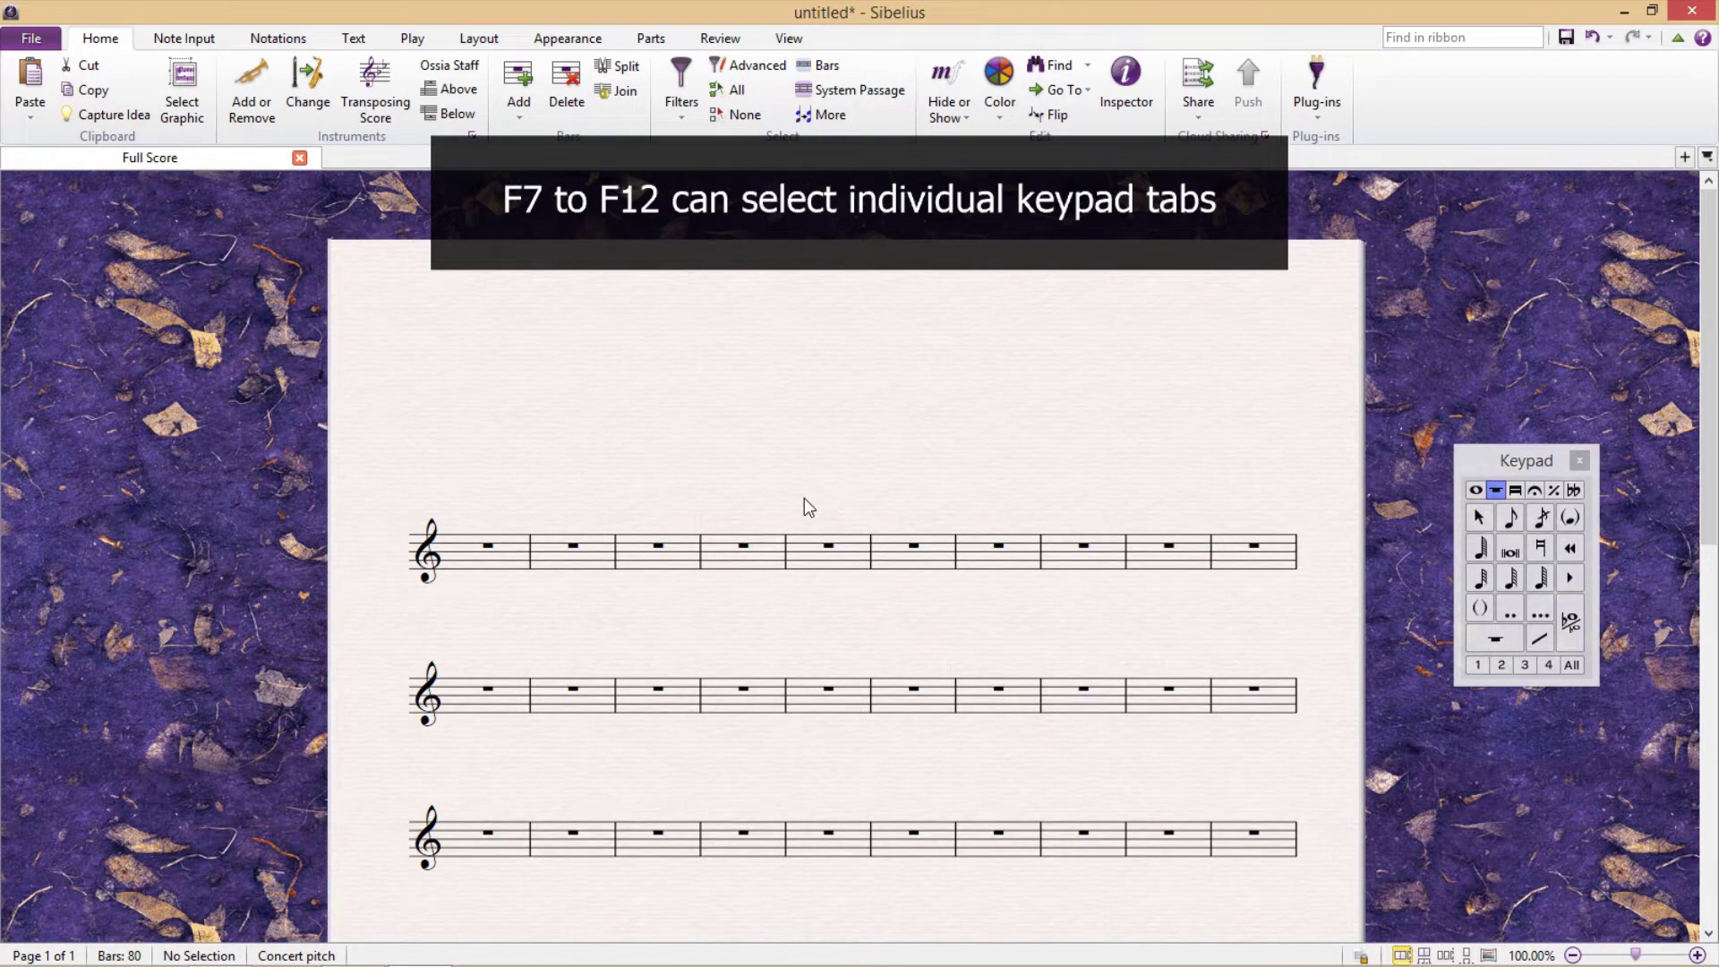
key(F9)
key(F10)
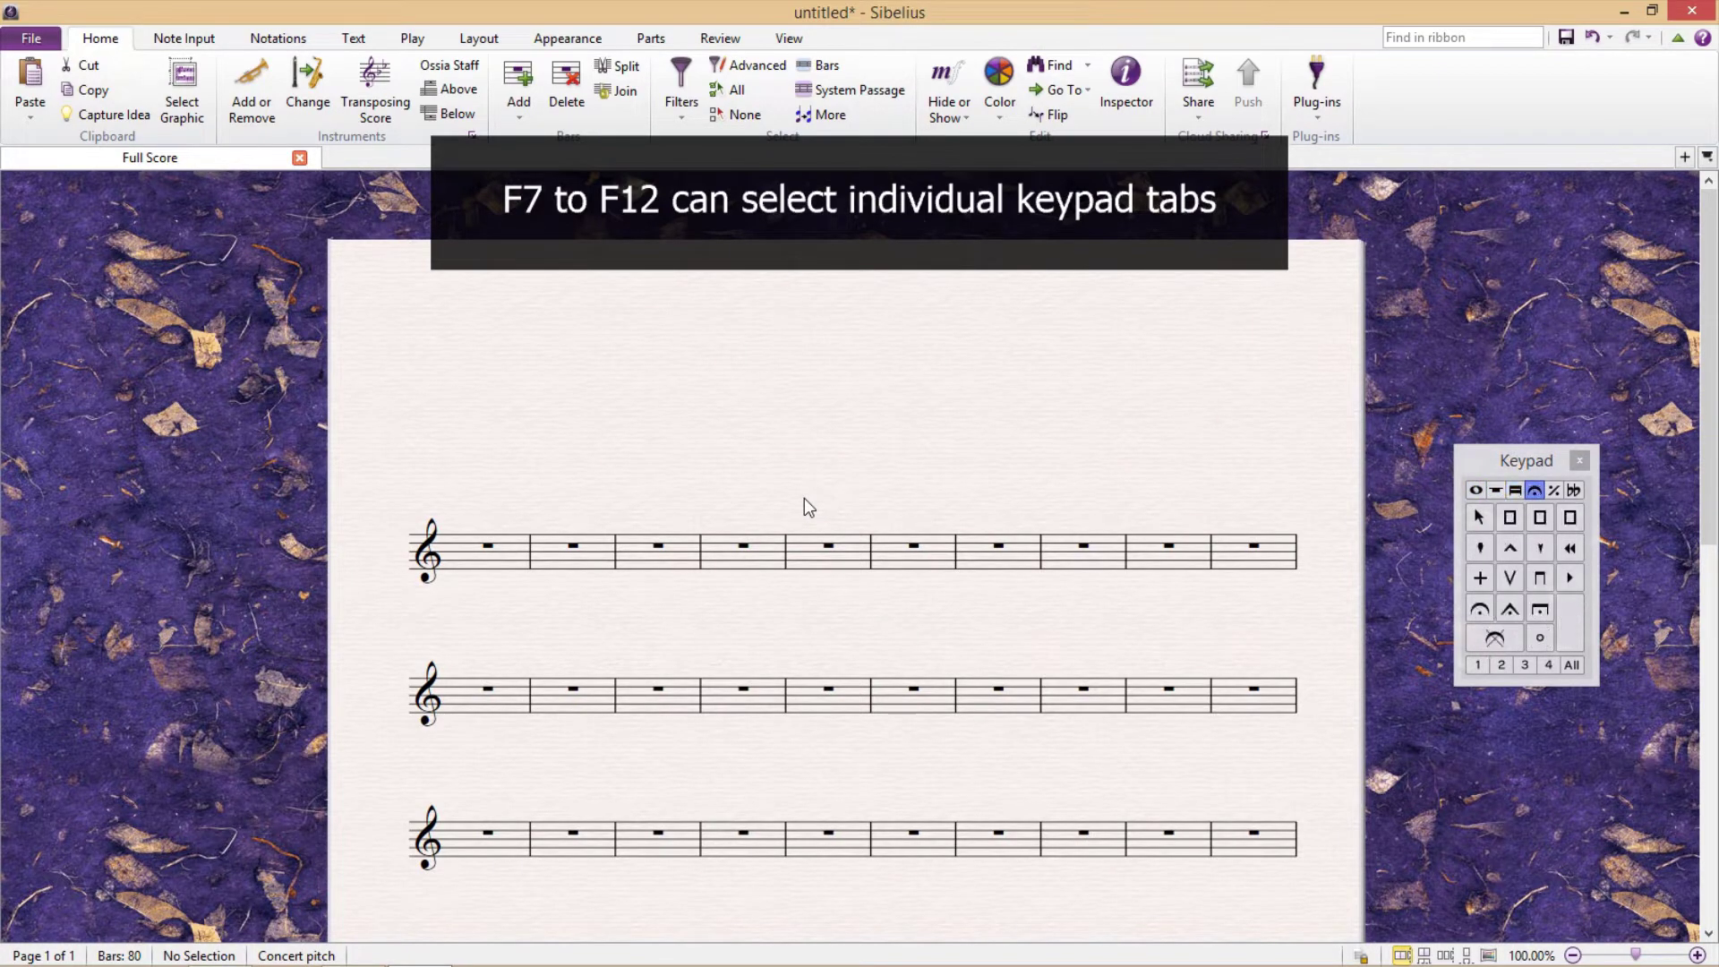
key(F11)
key(F12)
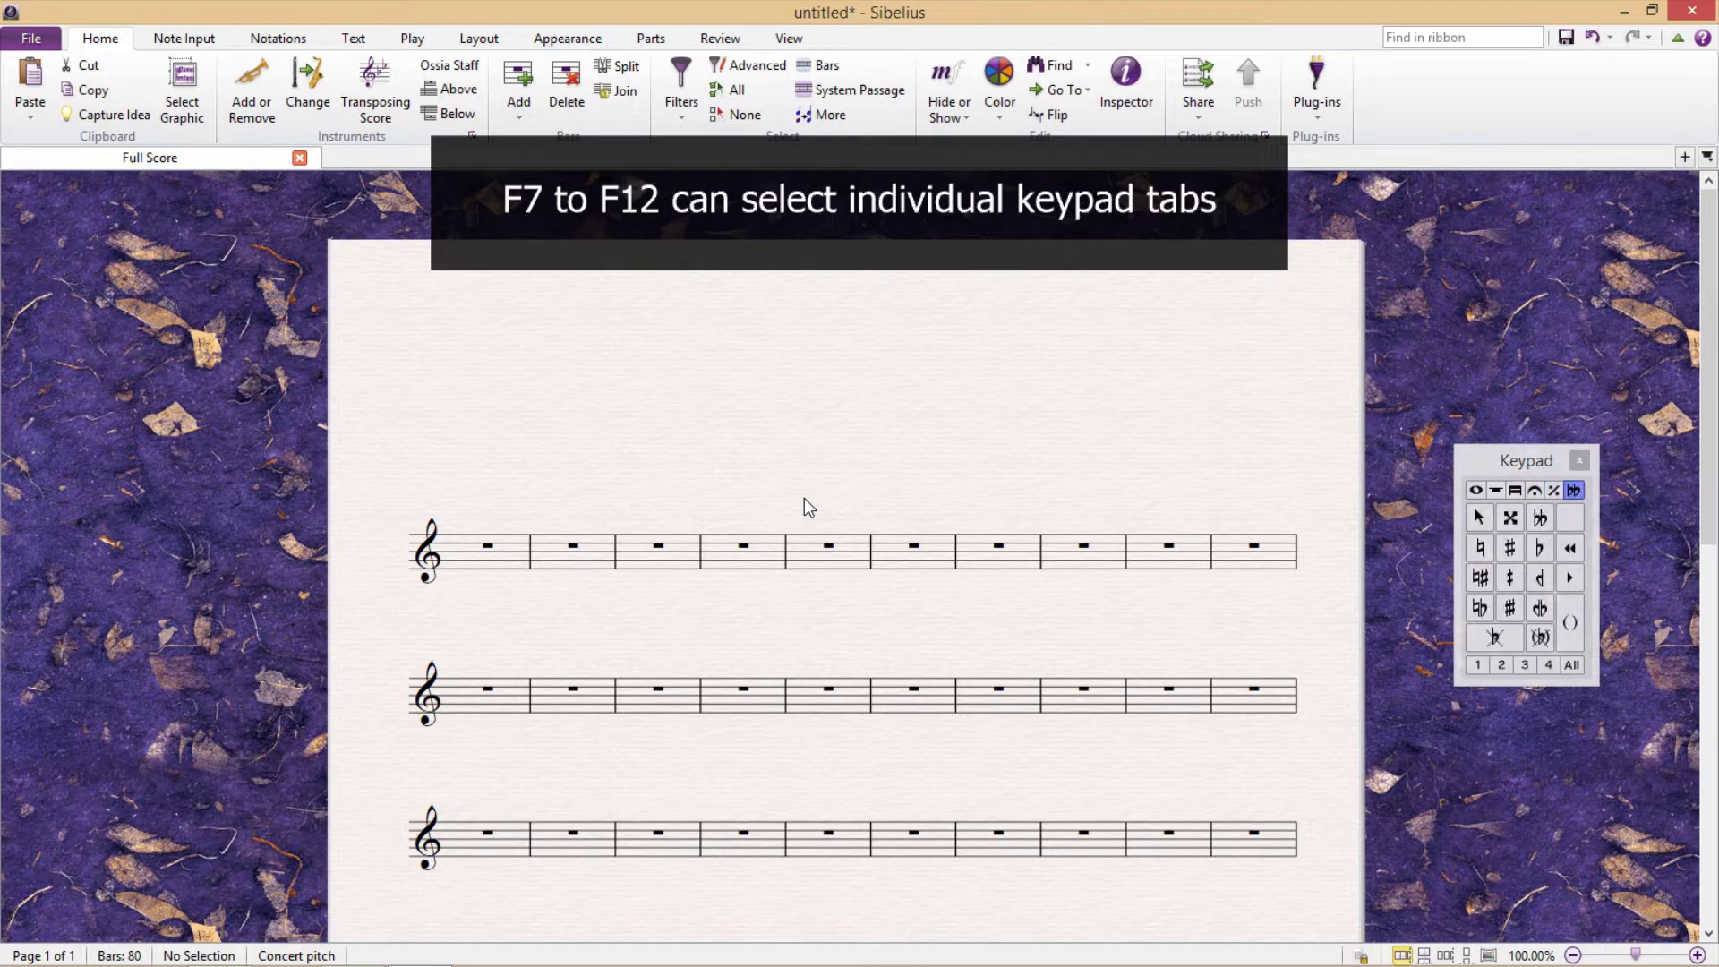
- Jump back and forth directly between individual Keypad layouts, including common notes, beams and tremolos, articulations, jazz articulations and accidentals
key(F7)
key(F12)
key(F9)
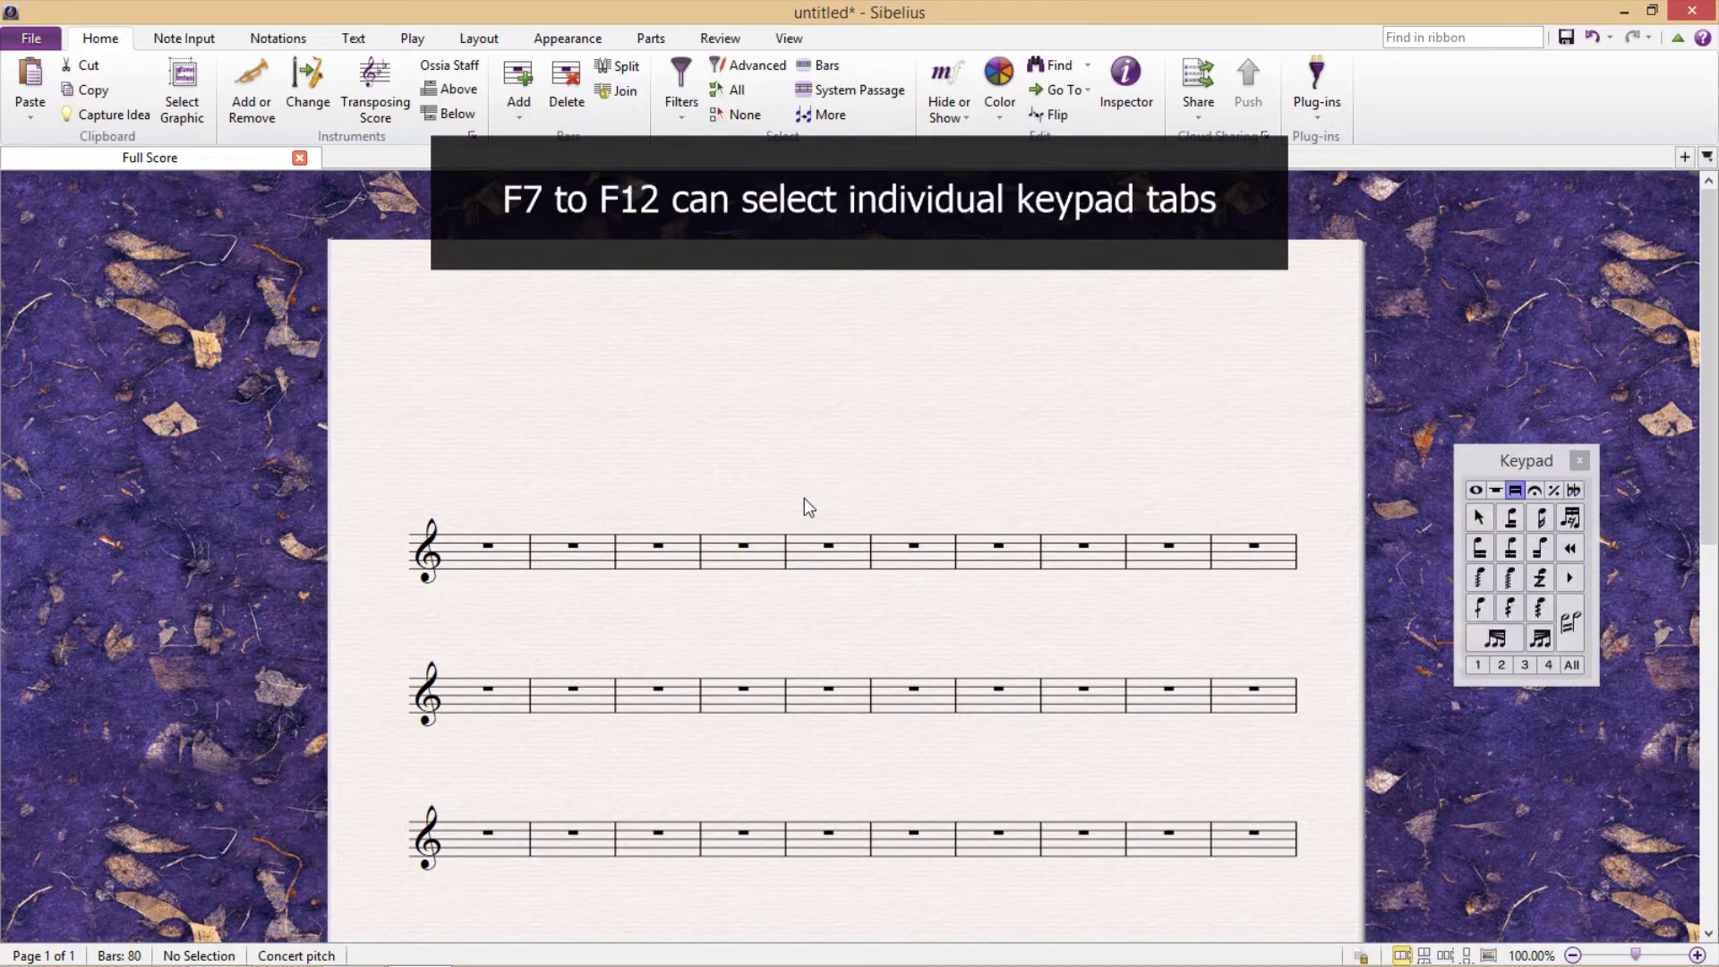
key(F10)
key(F11)
key(F10)
key(F9)
key(F12)
key(F10)
key(F9)
key(F8)
key(F9)
key(F10)
key(F7)
key(F10)
key(F12)
key(F10)
key(F11)
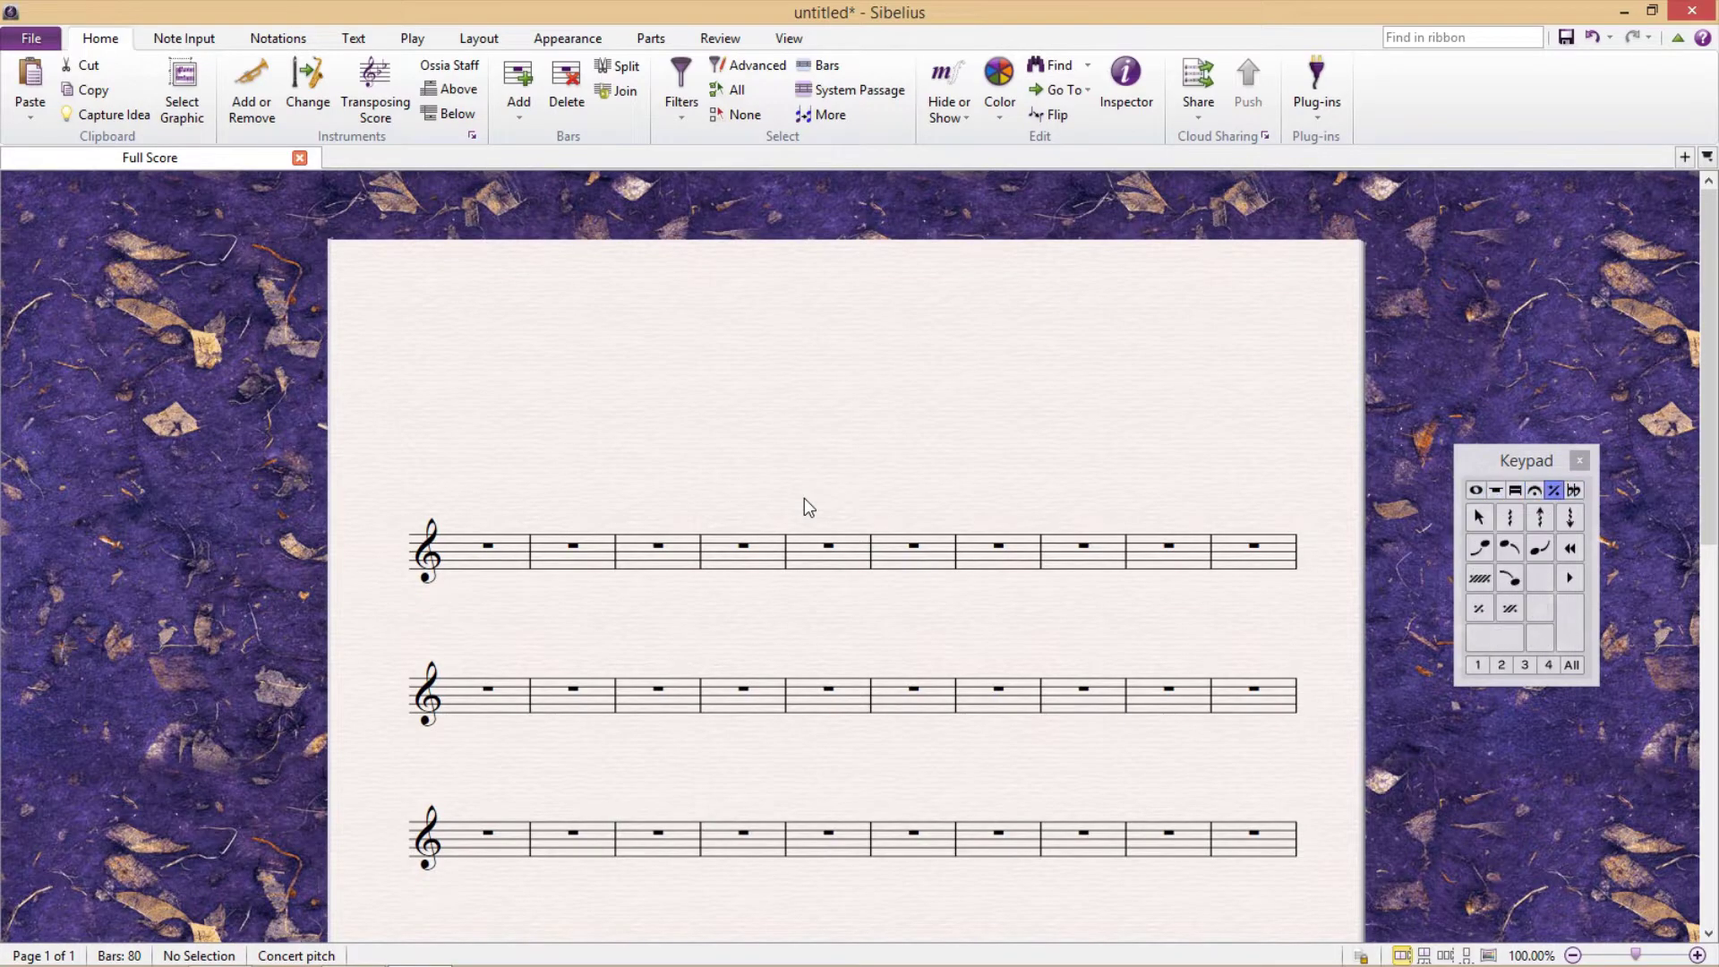
key(F10)
key(F9)
key(F8)
- Try out Keypad choices across the common notes, more notes and beams layouts, including a shorter note value and brackets
key(6)
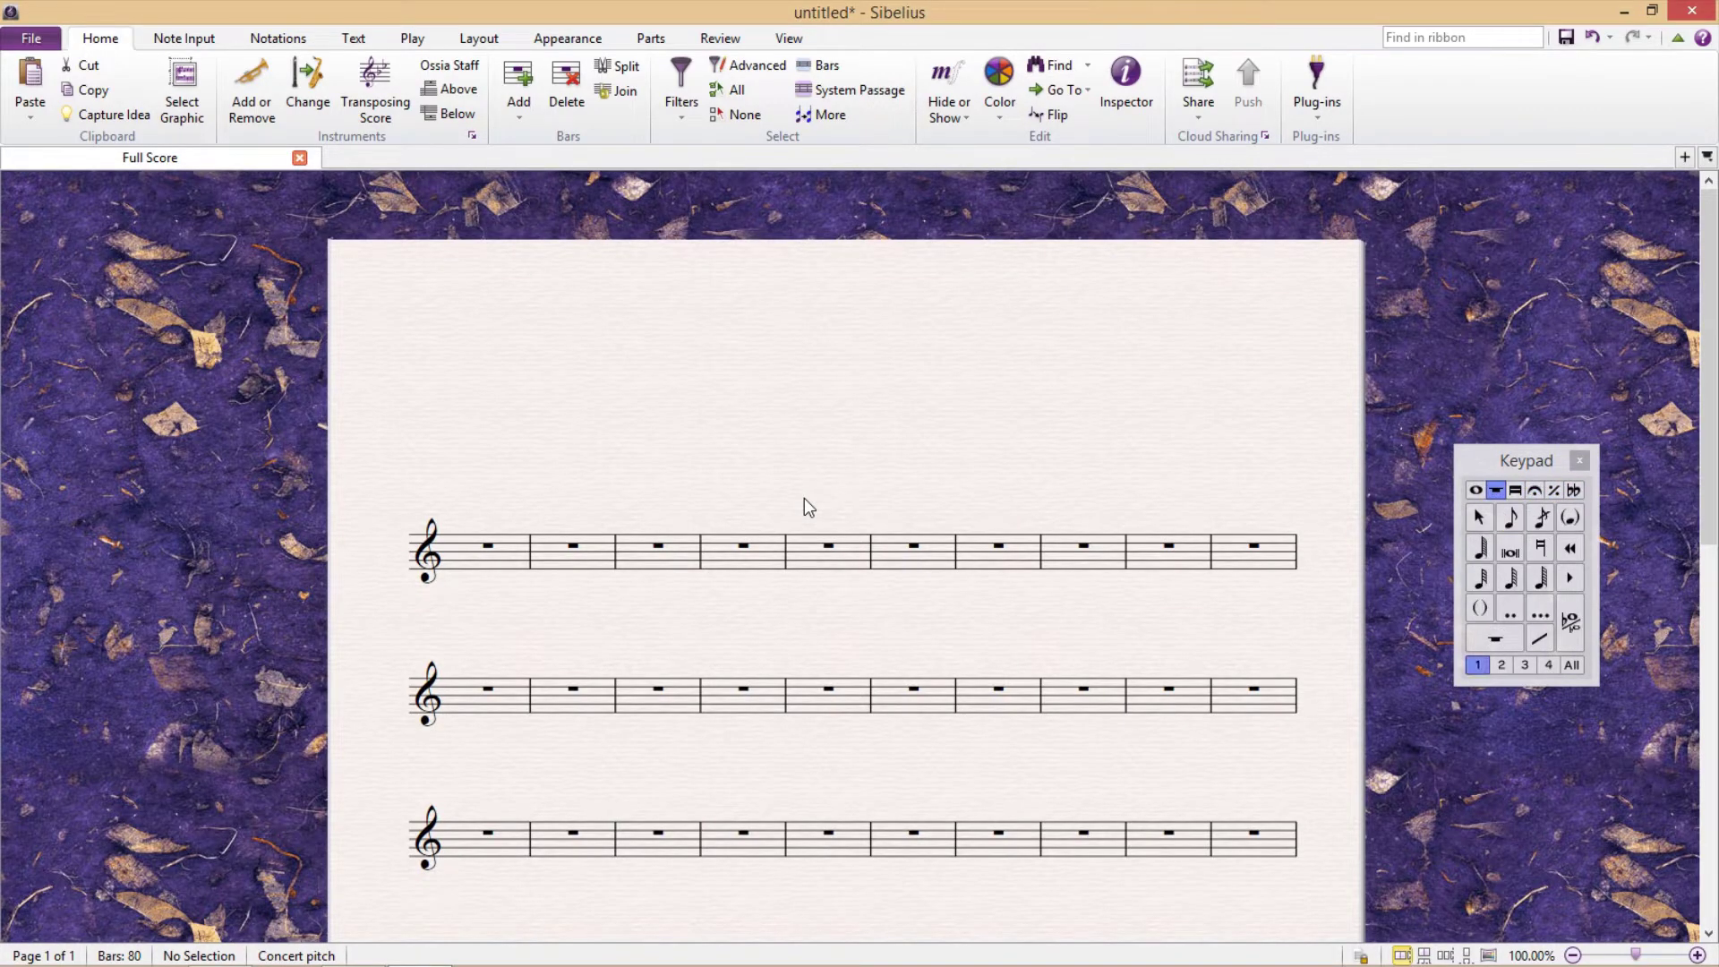
key(F7)
key(1)
key(6)
key(F8)
key(5)
key(F9)
key(5)
key(F8)
key(1)
key(6)
key(4)
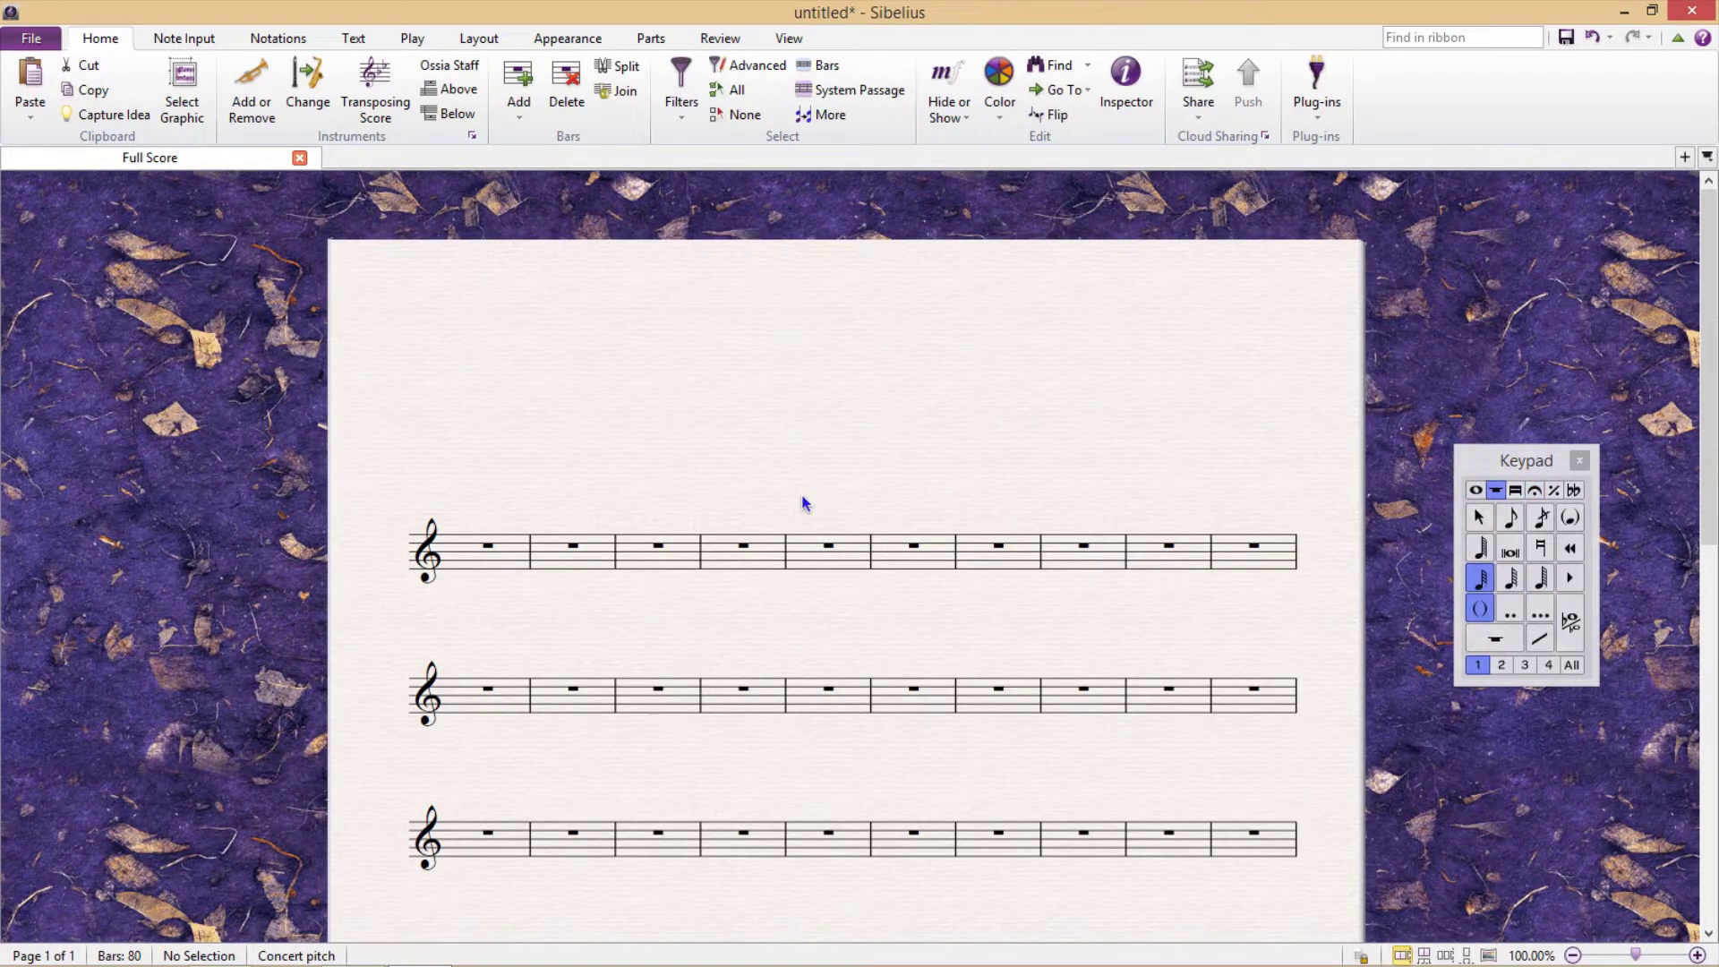
- Load tenuto, sharp and quarter note from the common notes layout, and clear the selection without entering any notes
key(F7)
key(F10)
key(KP_Divide)
key(KP_Multiply)
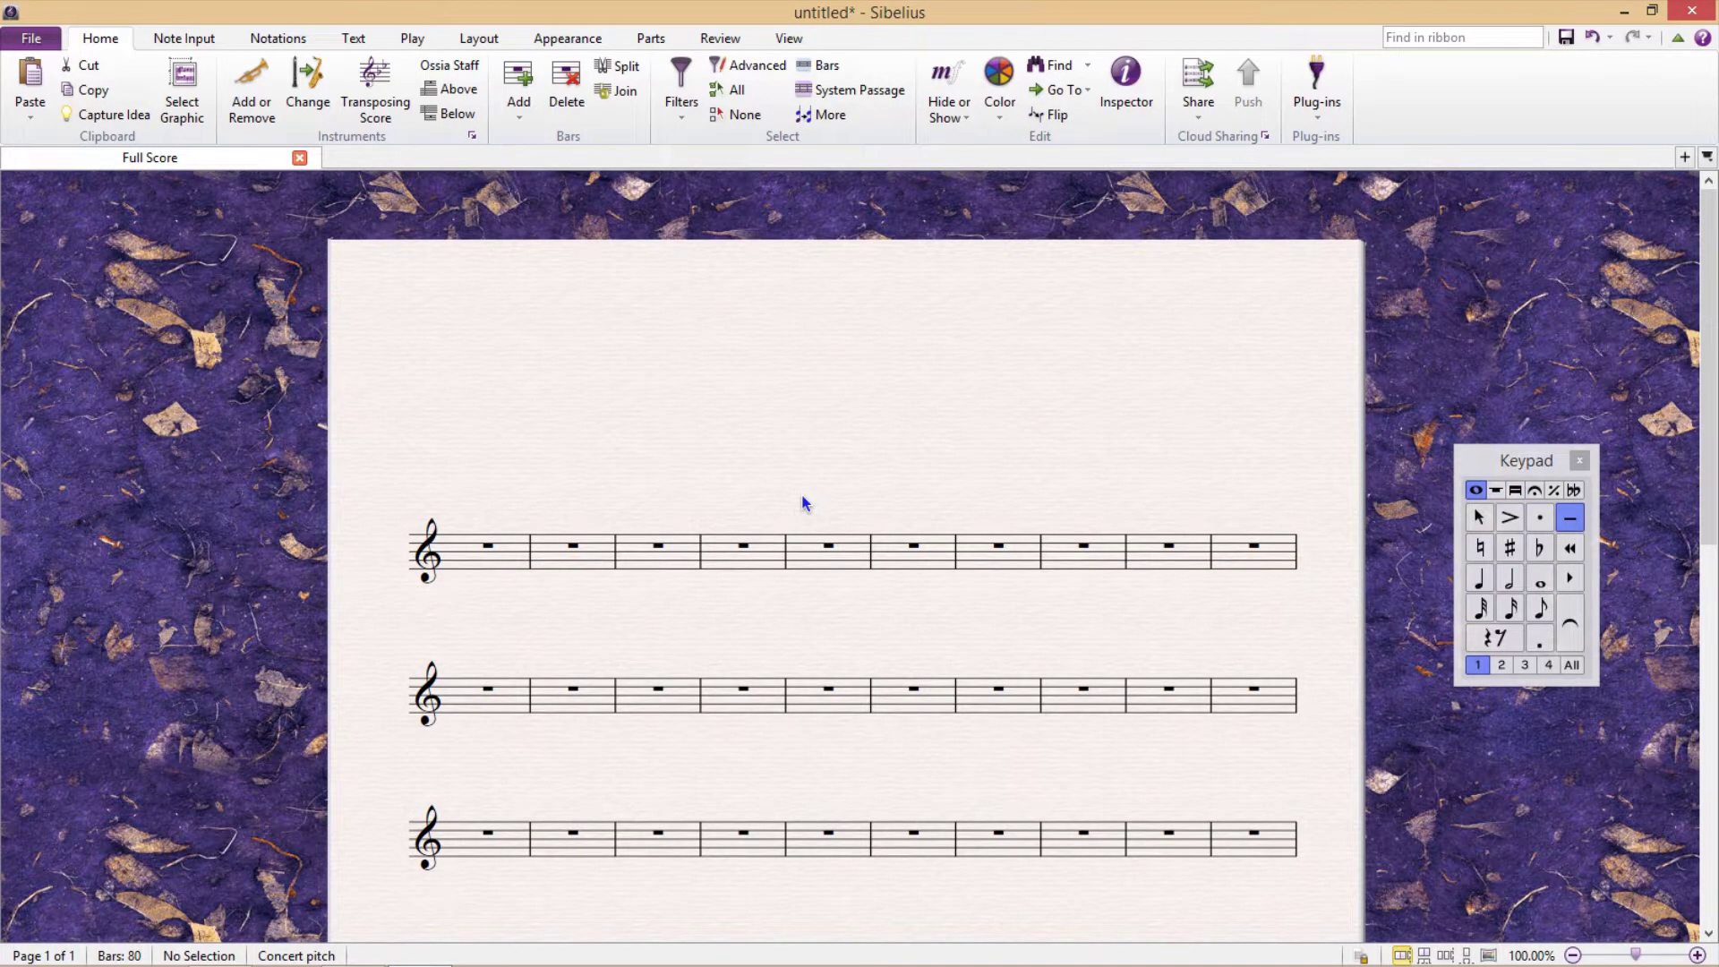
key(F7)
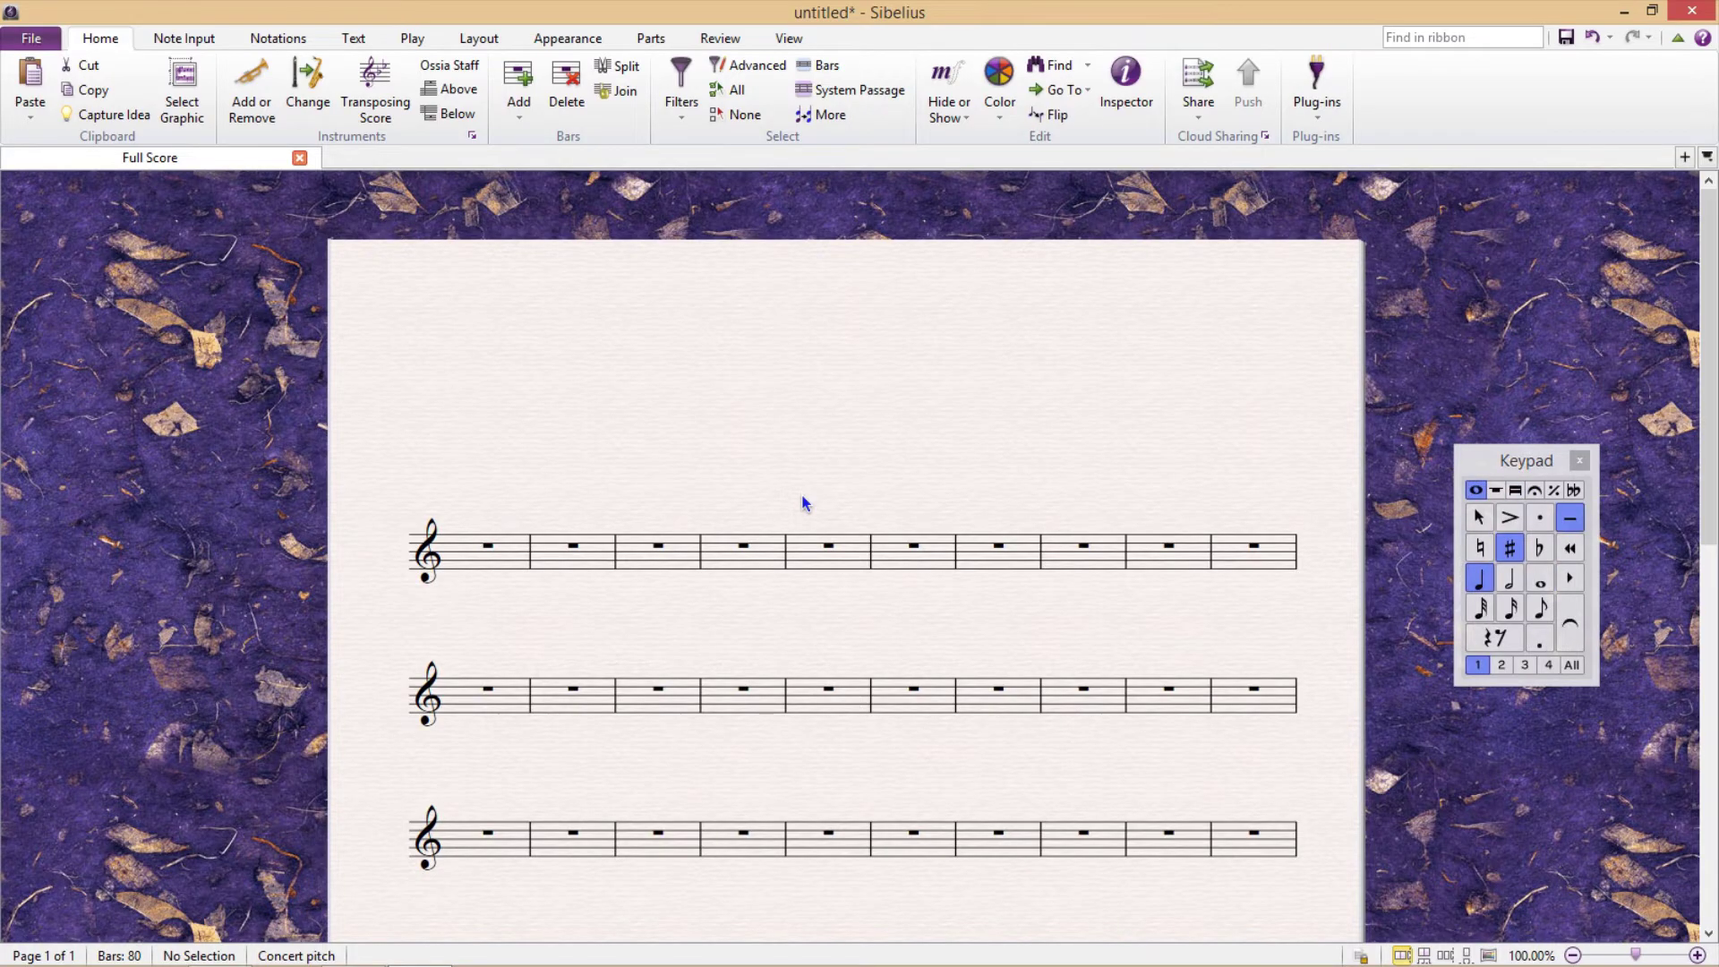
key(Escape)
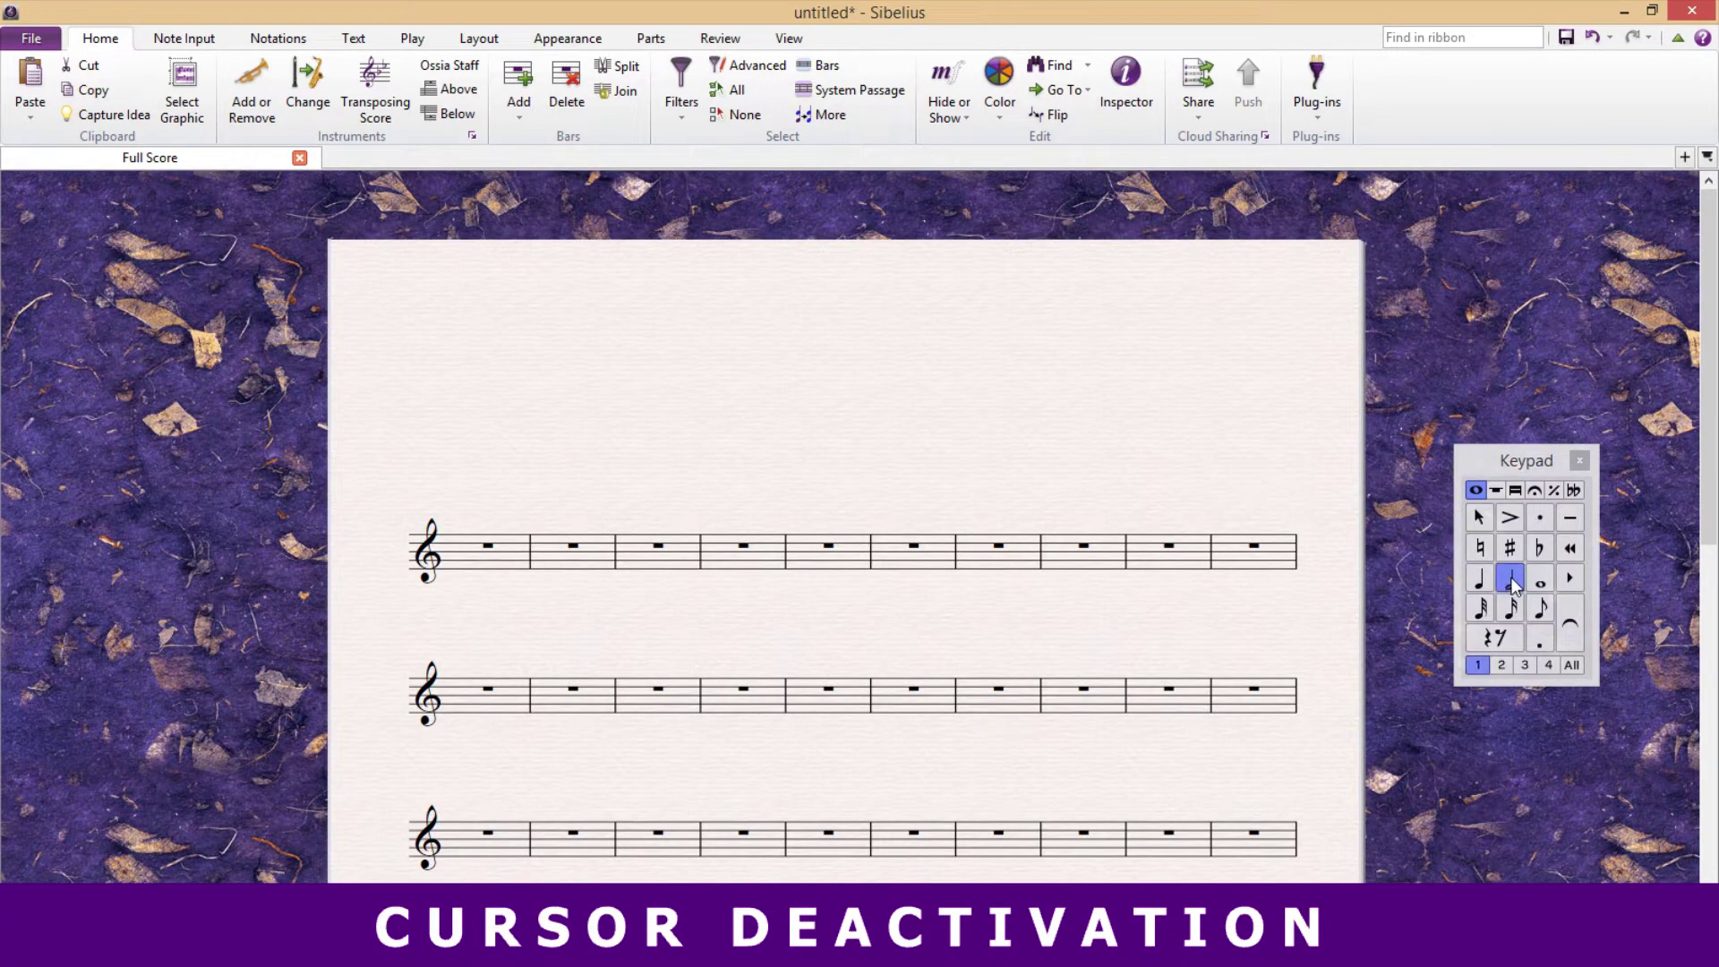
- Place half notes B, D, G, B, E and A in bars 4 to 7 of the first staff, and deactivate the entry cursor
key(5)
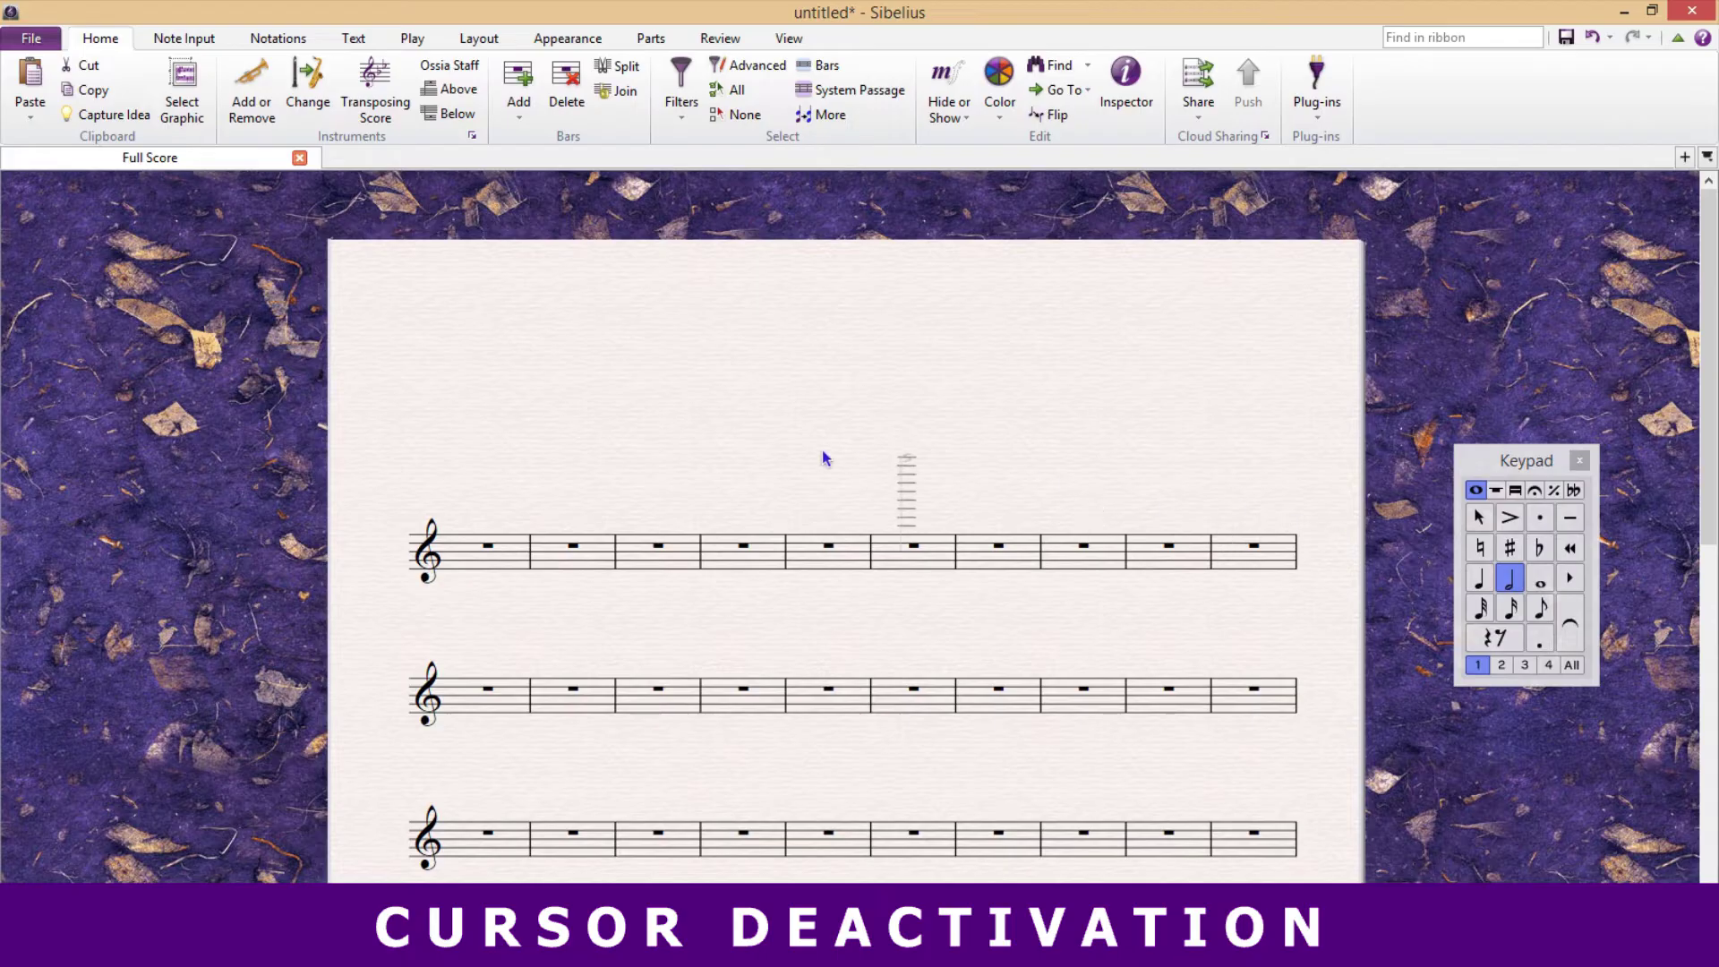
click(721, 554)
click(803, 574)
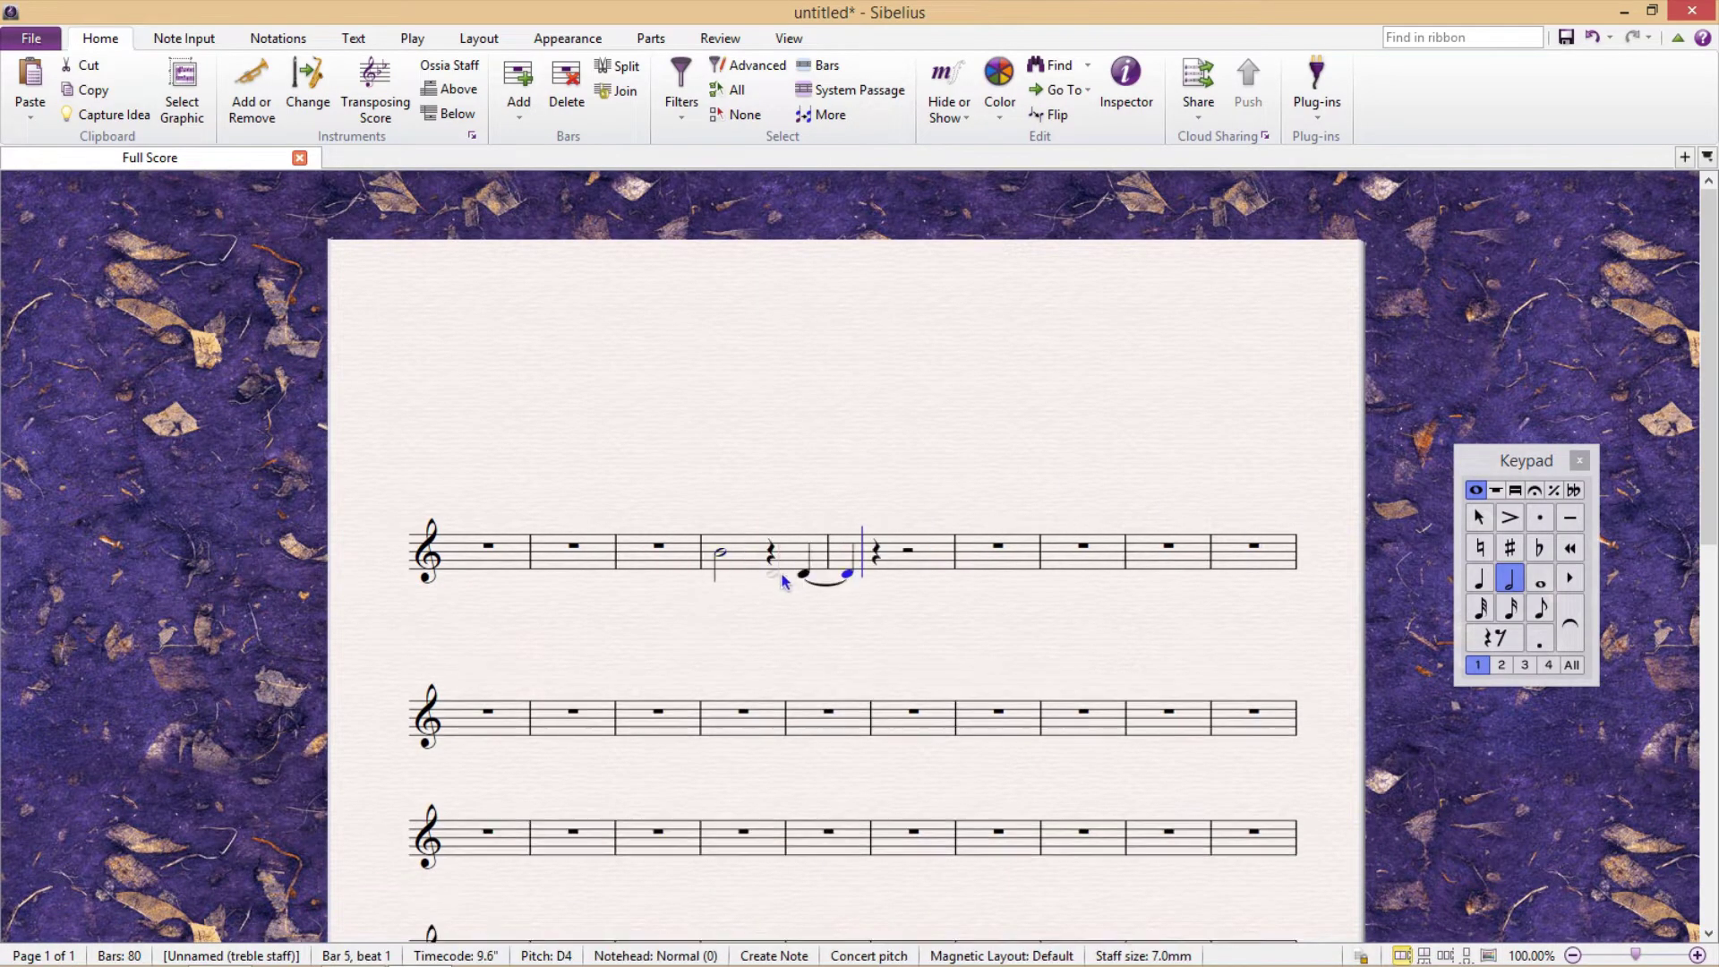
click(909, 531)
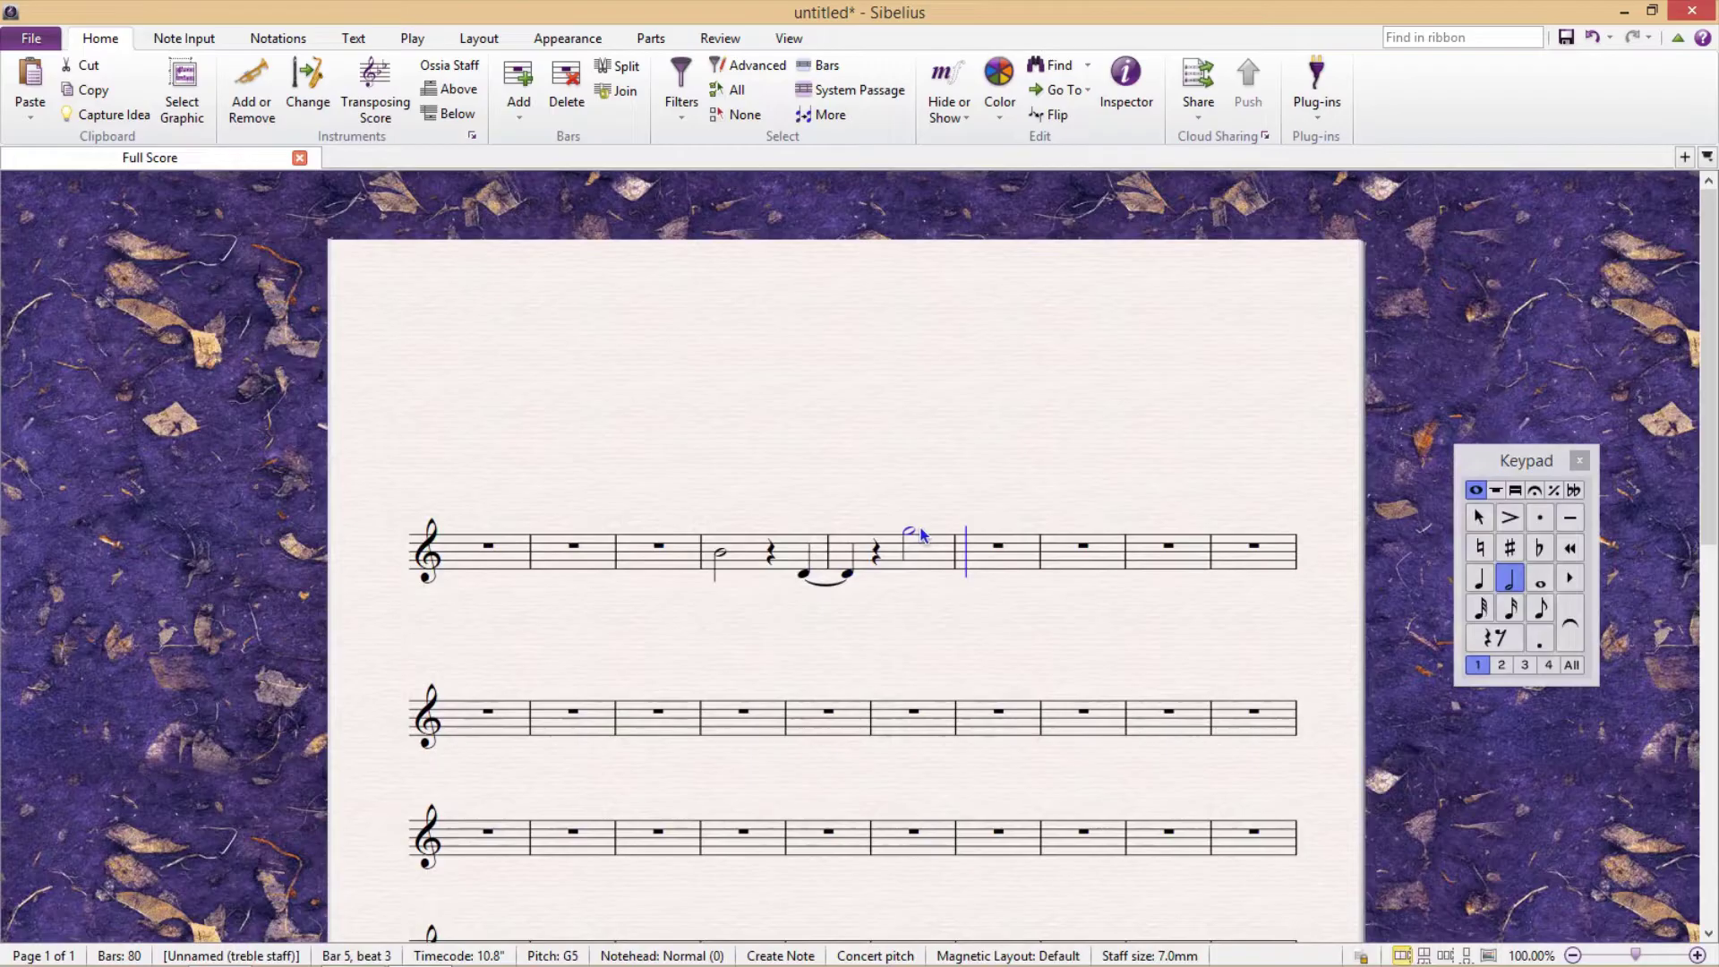
click(968, 553)
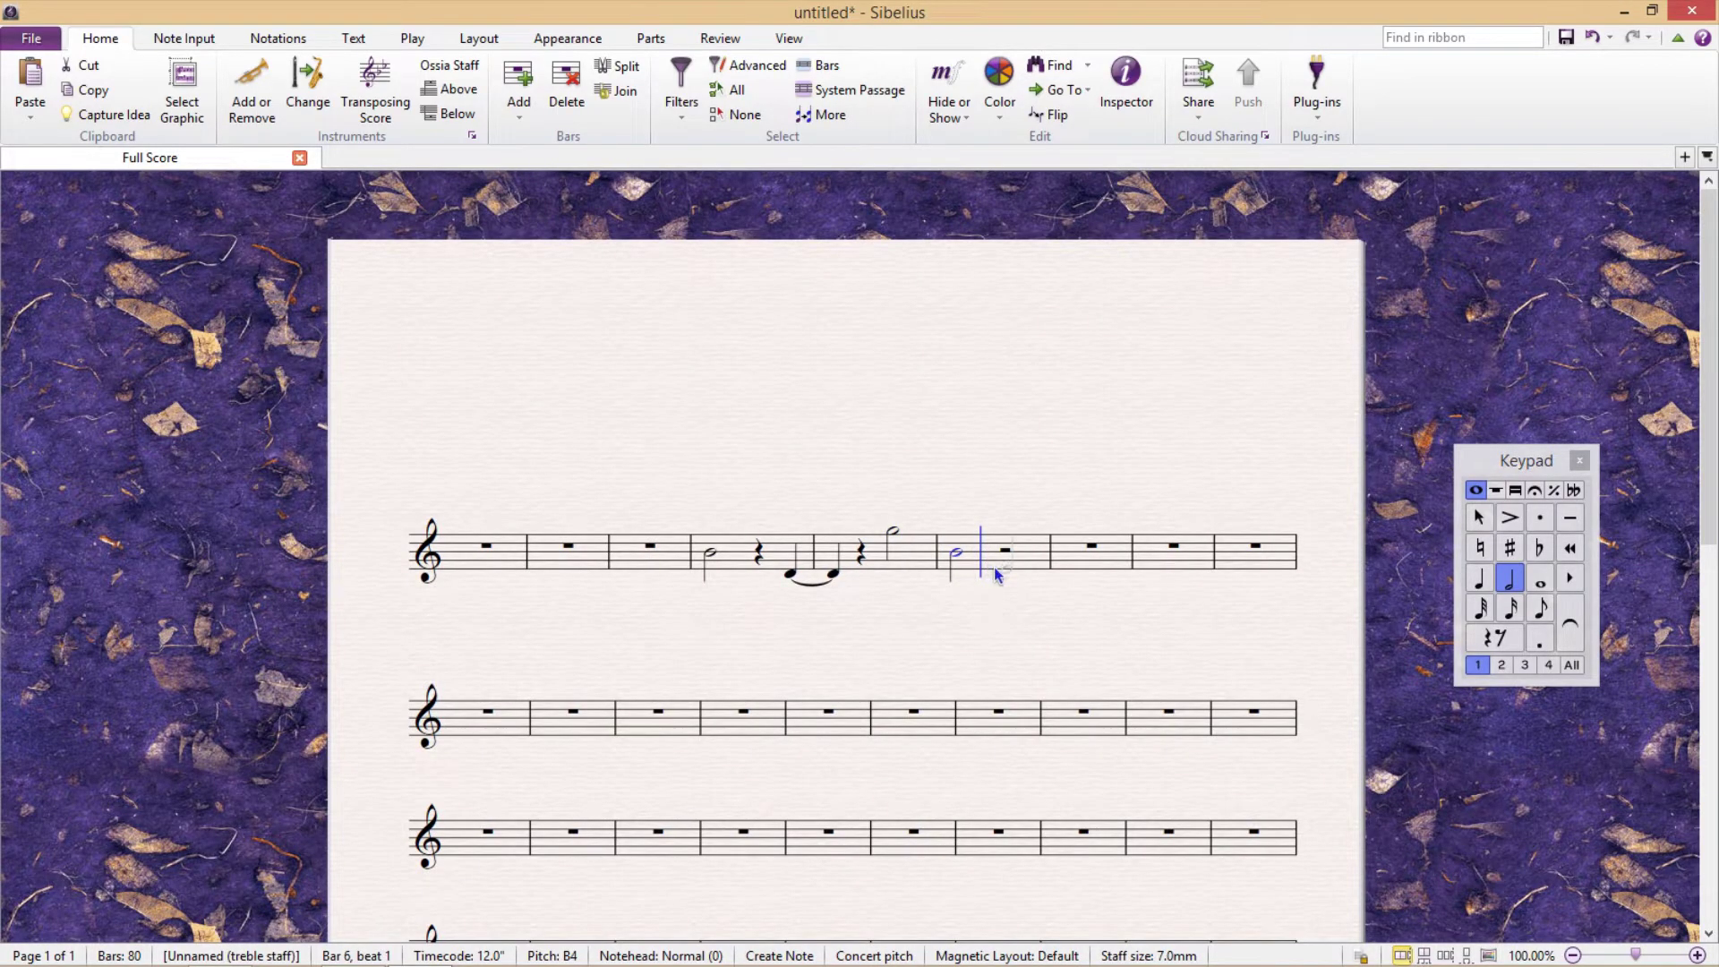
click(1005, 569)
click(1057, 555)
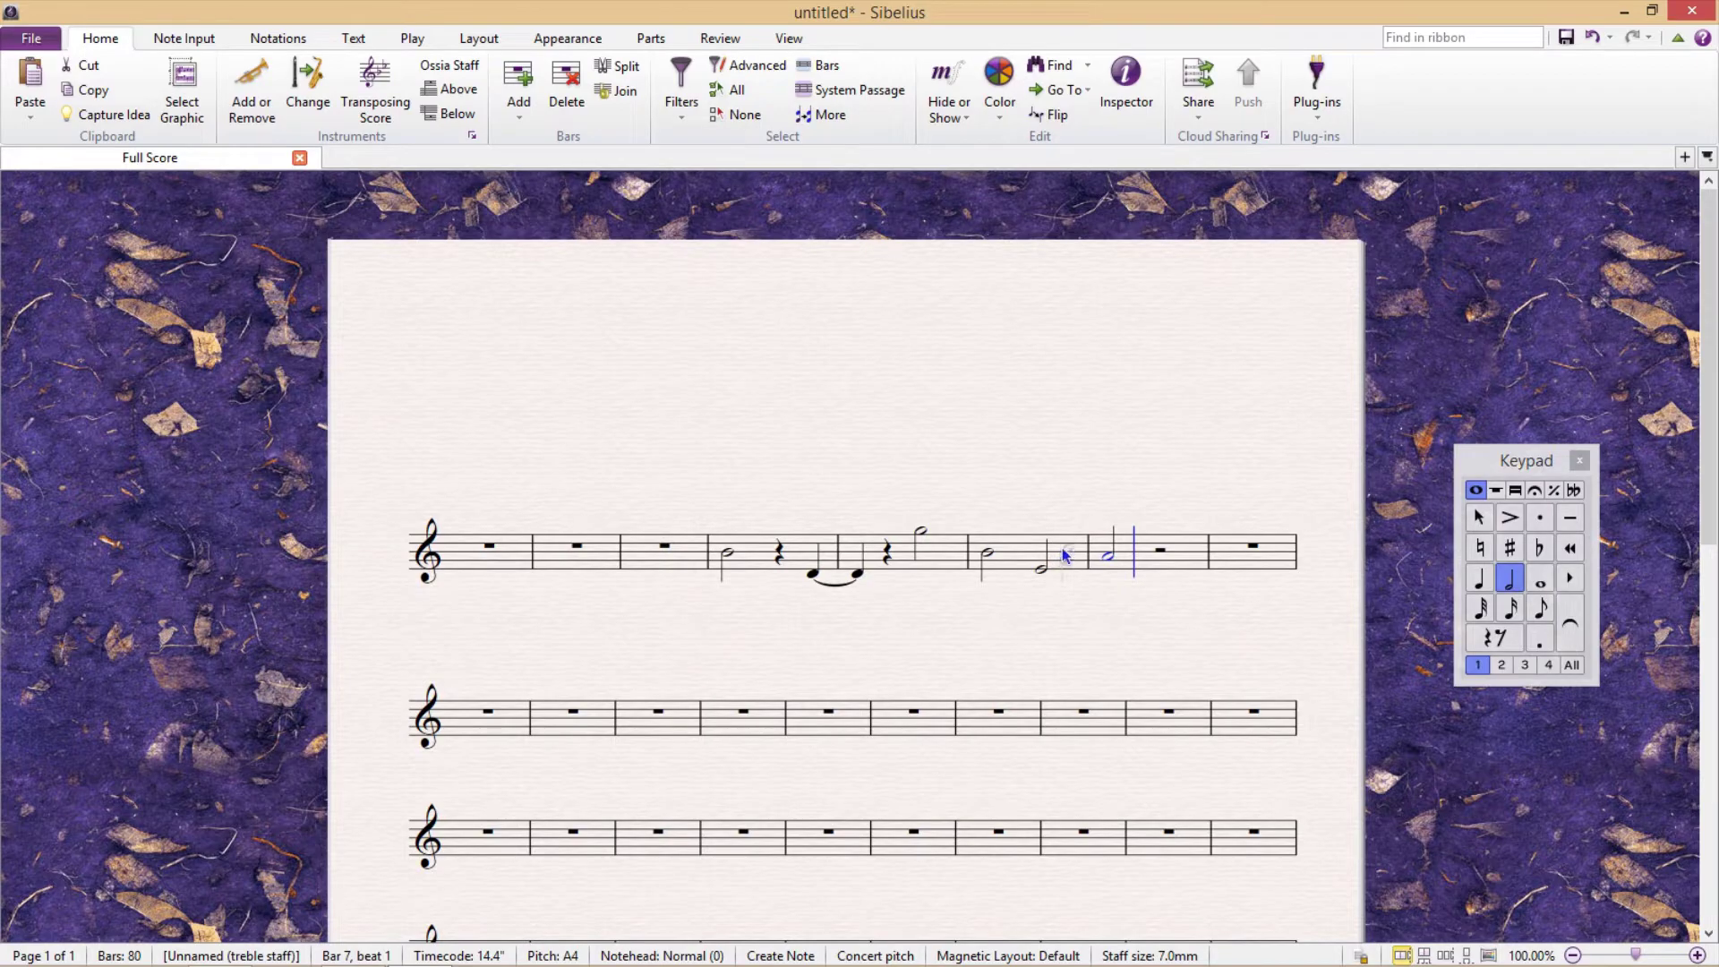
click(1480, 516)
key(Escape)
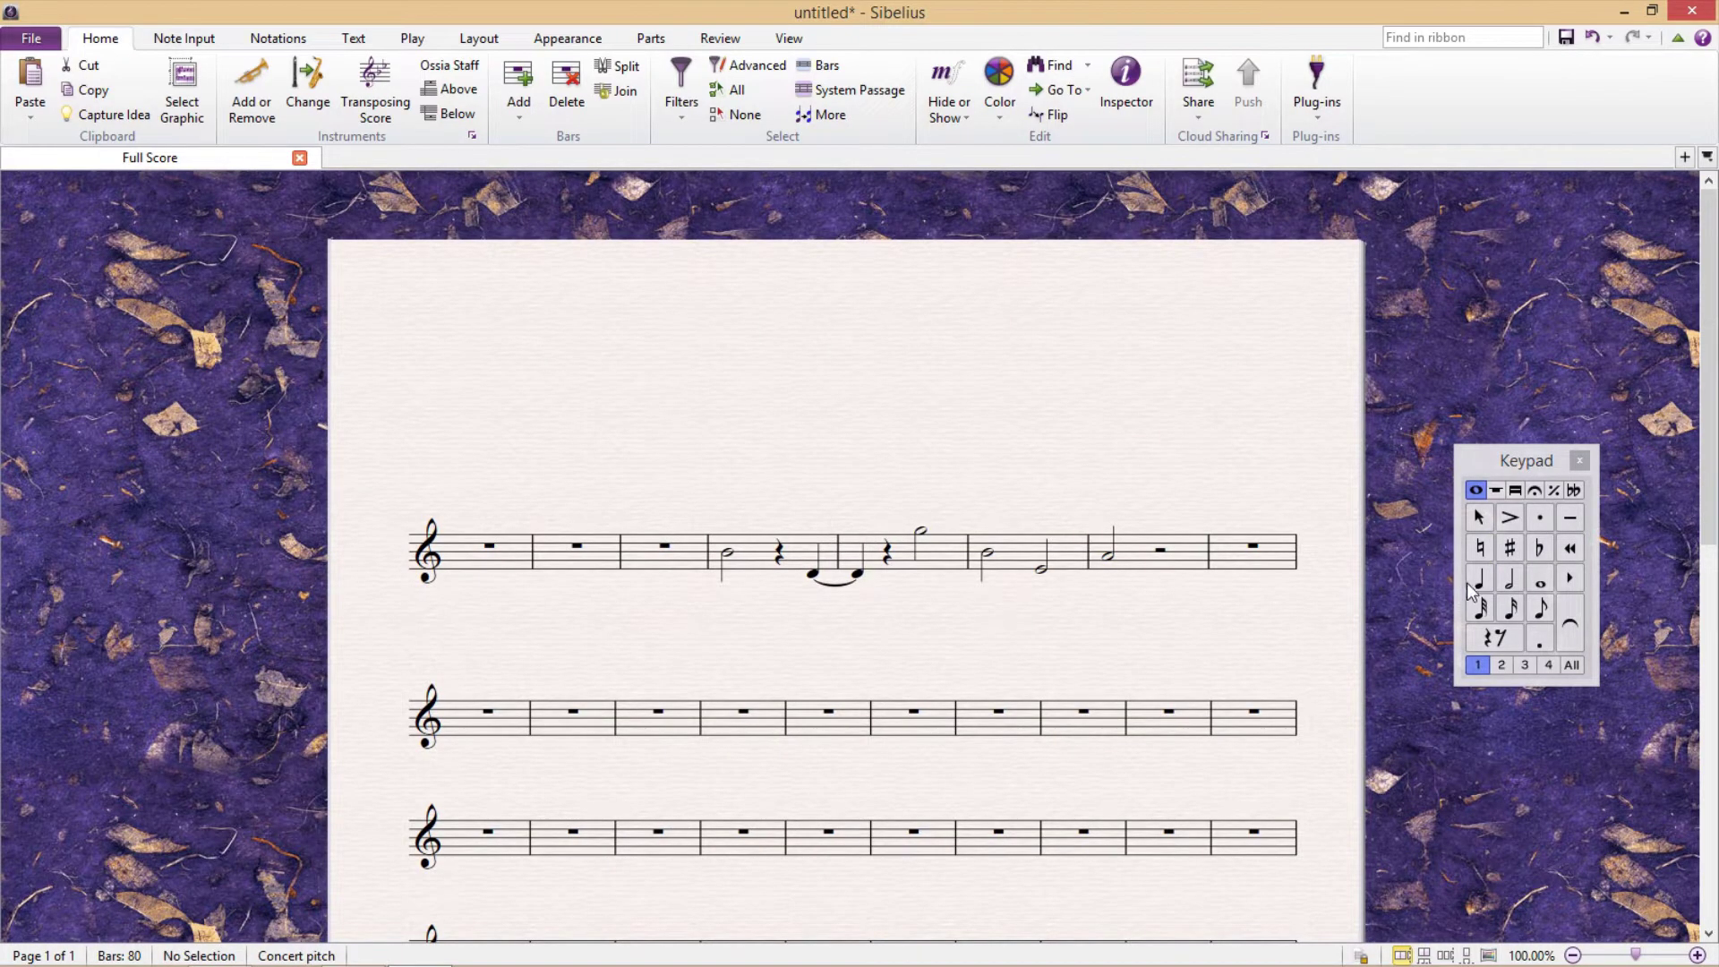
- Load the half note and deactivate the note-entry cursor several times in a row
click(1509, 579)
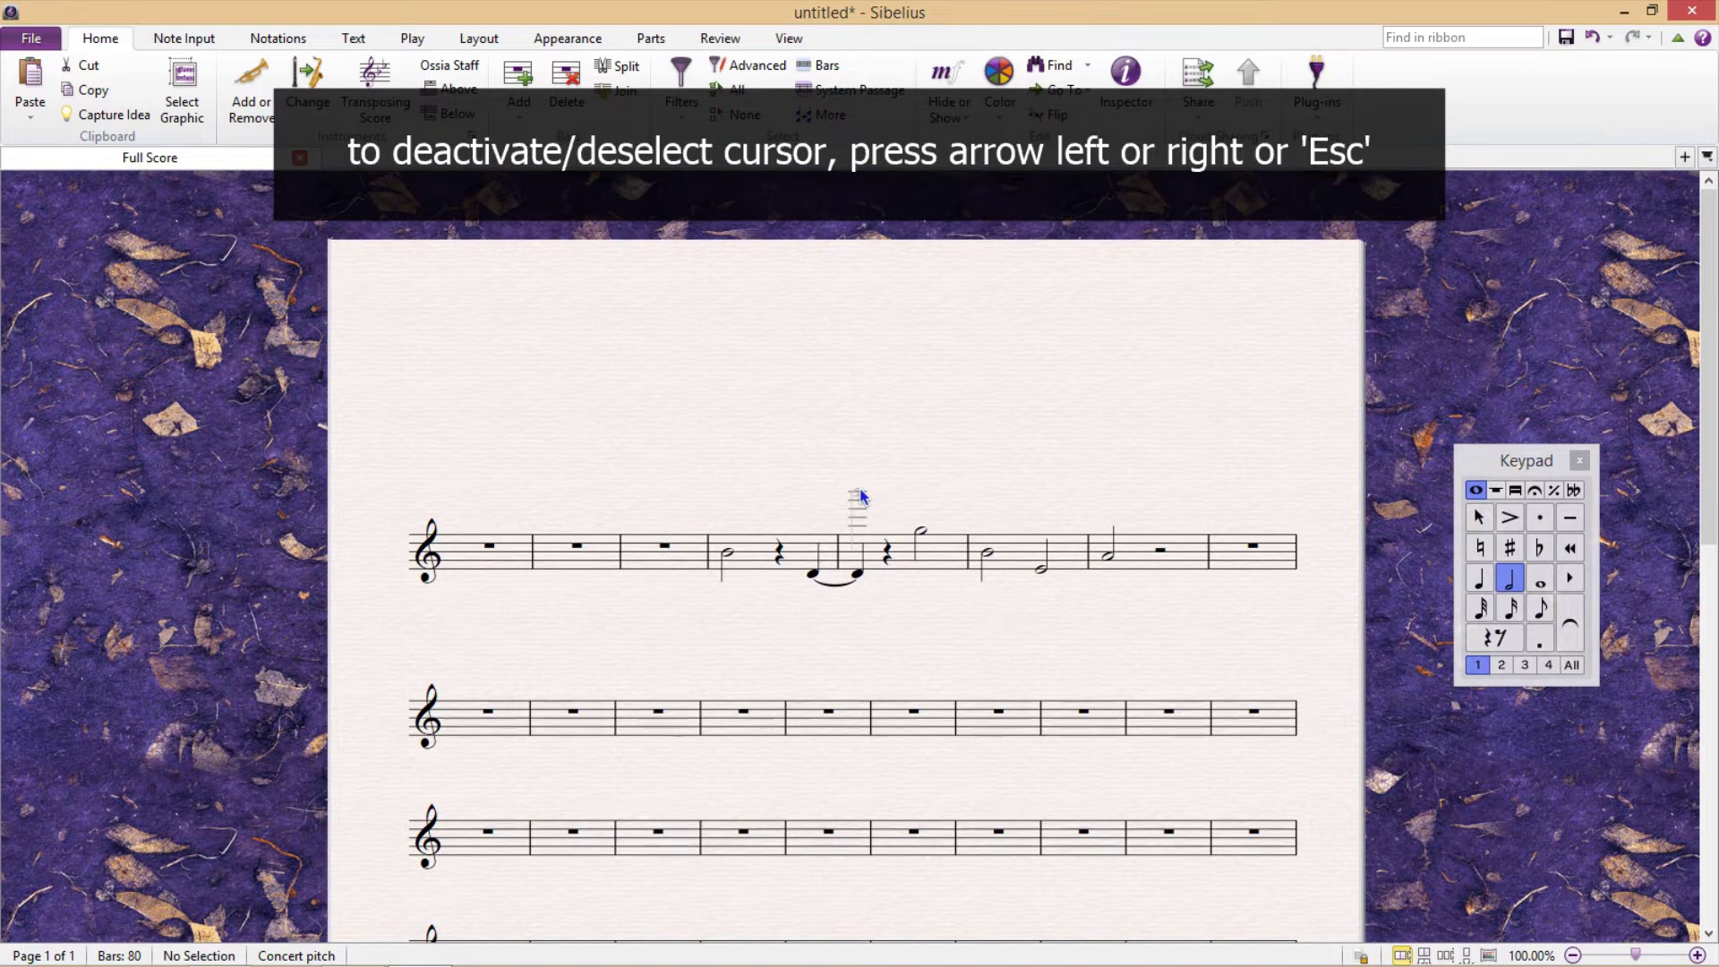
key(Escape)
click(1509, 579)
key(Escape)
click(1510, 578)
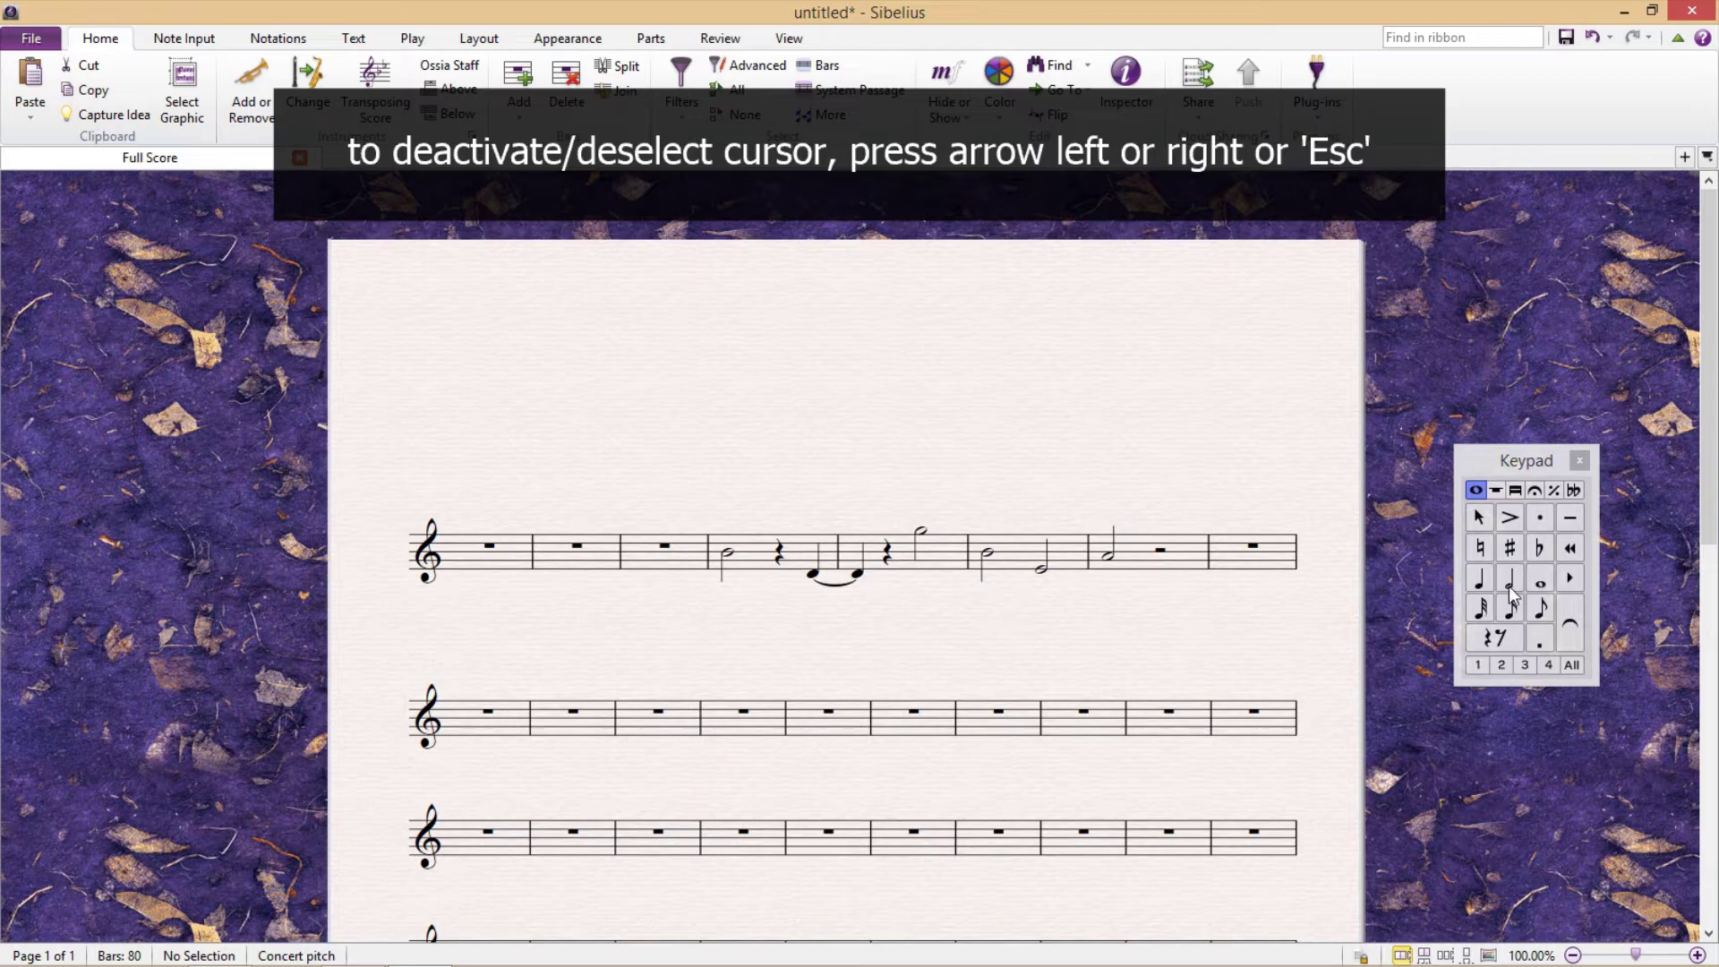
key(5)
key(Escape)
- Delete the notes in bars 4 to 7 of the first staff, and clear the selection
click(759, 553)
shift+click(1195, 560)
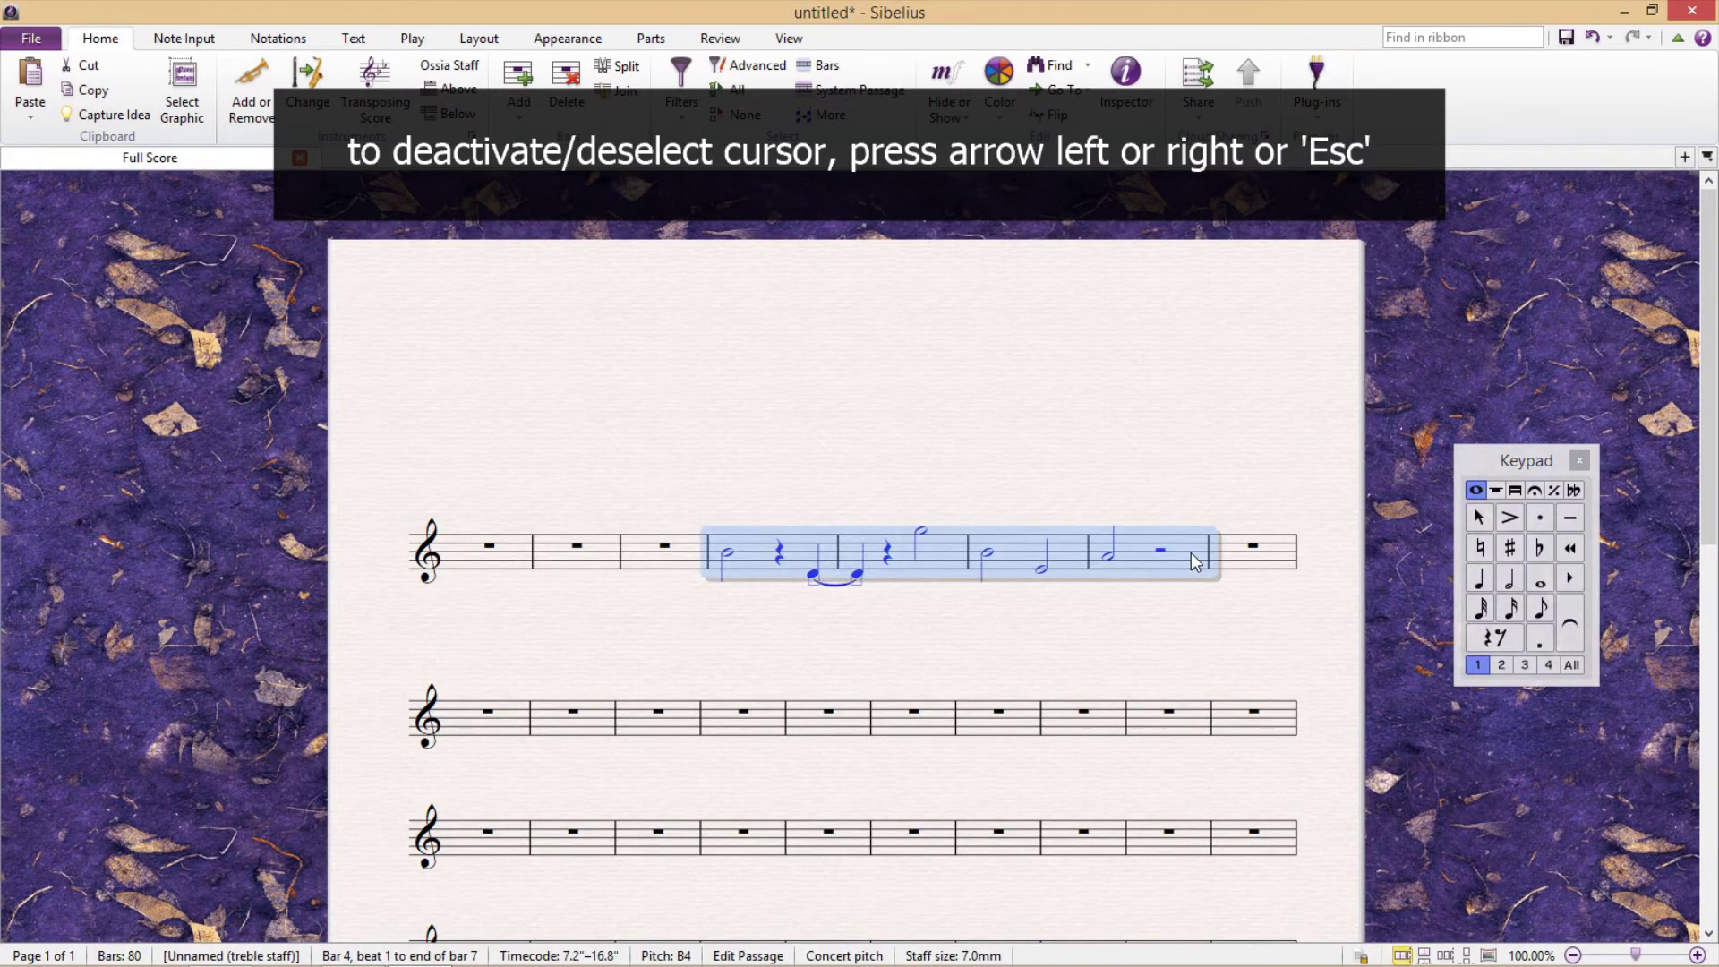
key(Delete)
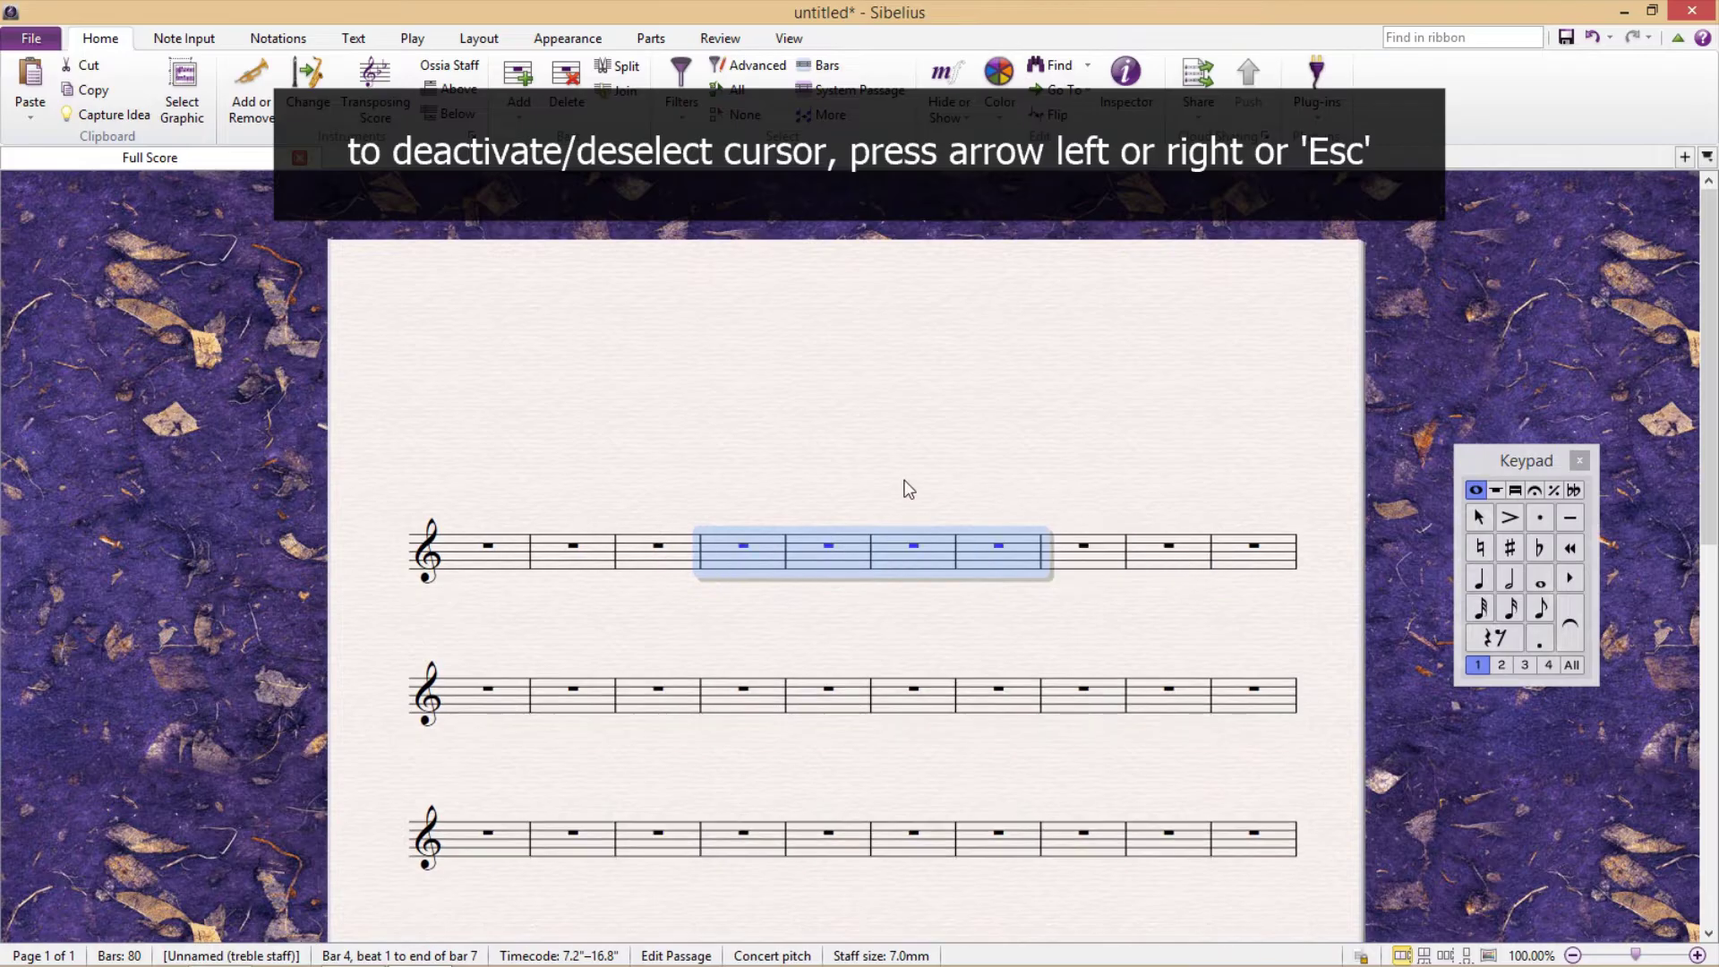
key(Escape)
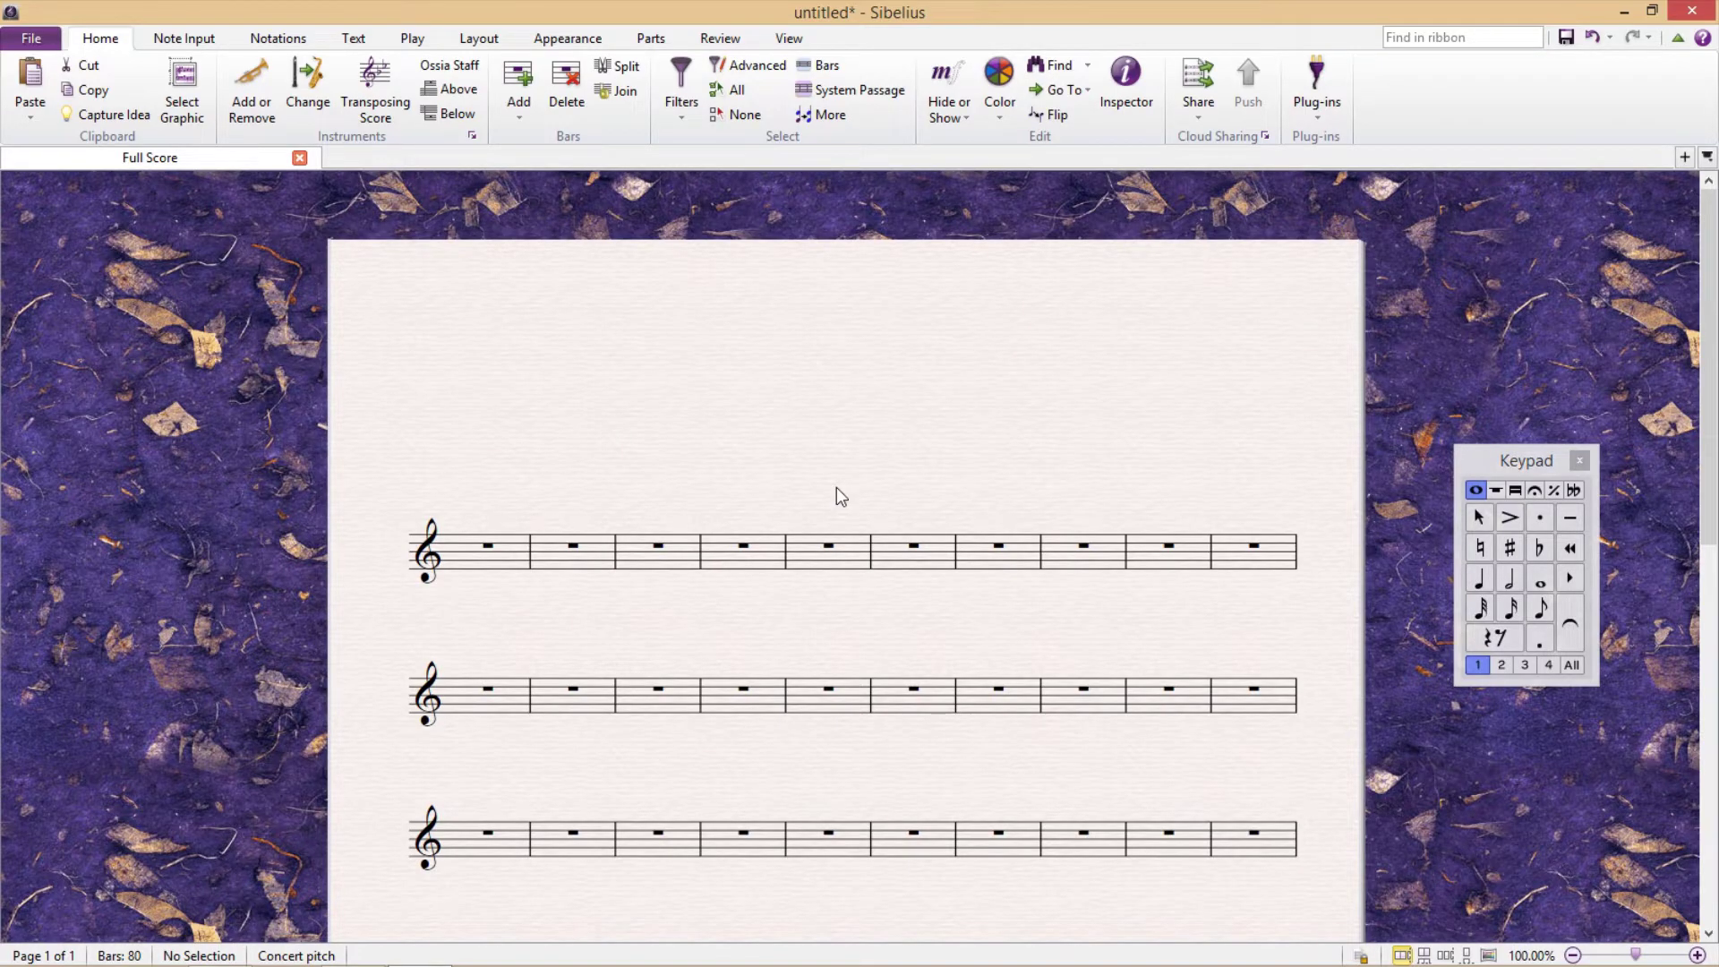
- Enter the quarter notes A, B, C, D, E, F and G from bar 1 of the first staff, and leave note entry
click(488, 546)
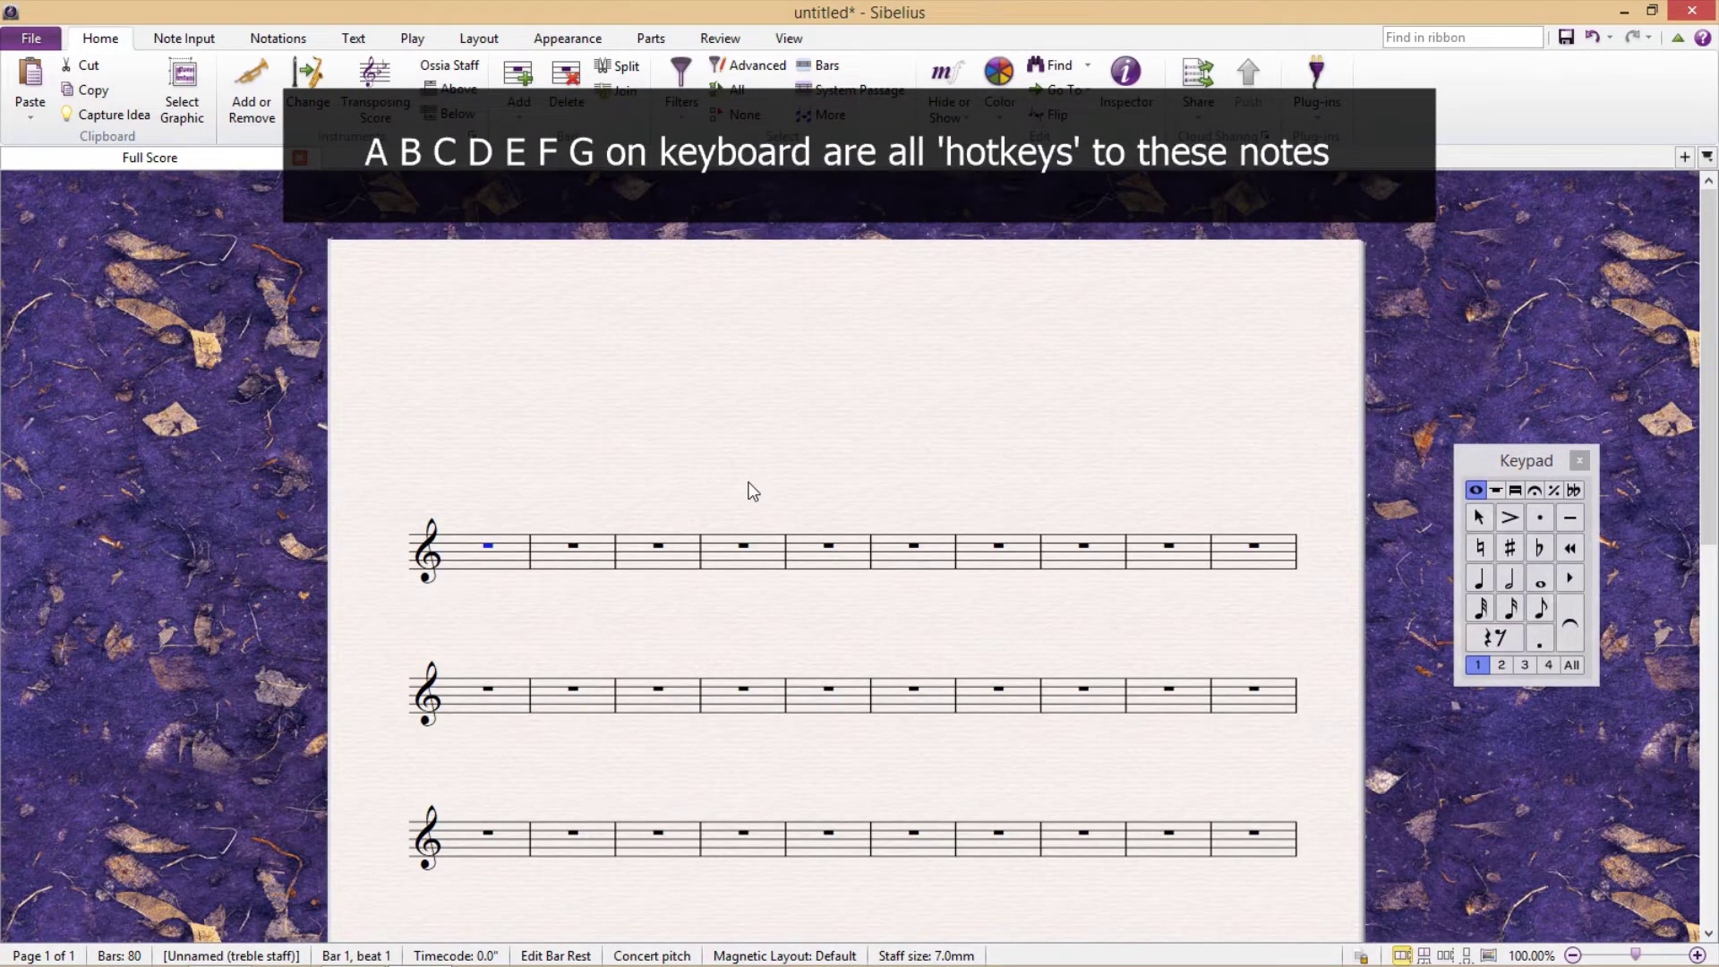
key(a)
key(b)
key(c)
key(d)
key(e)
key(f)
key(g)
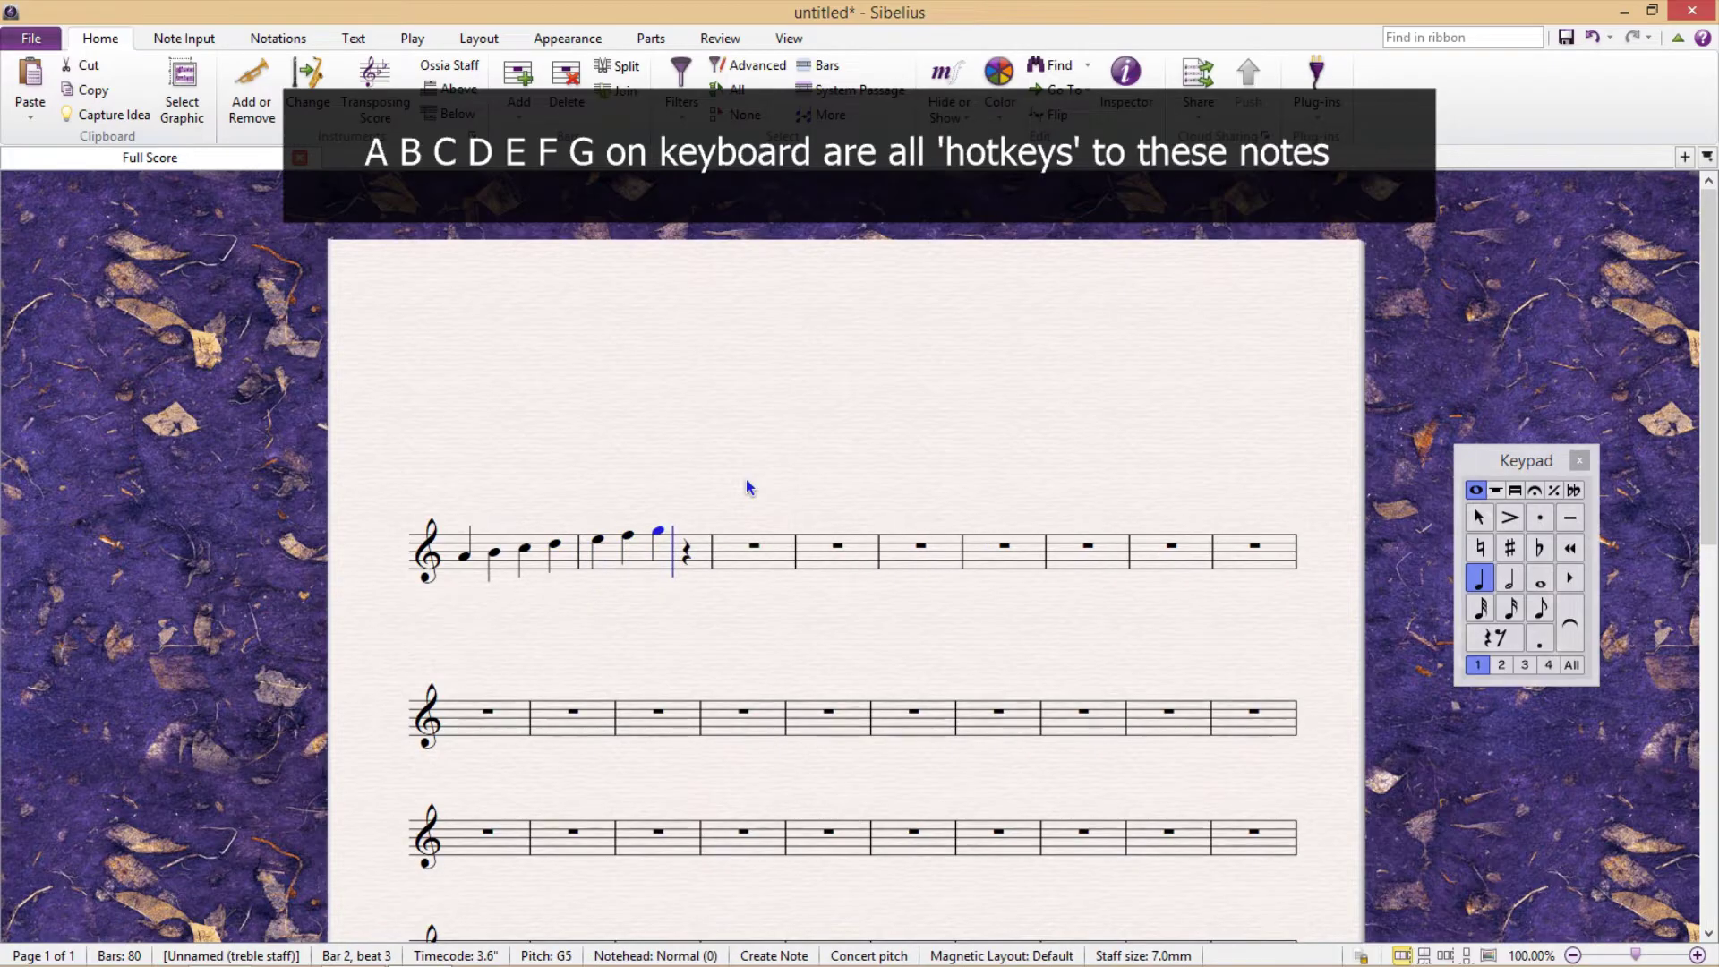
key(Escape)
- Delete the contents of bars 1 and 2 on the first staff
click(697, 555)
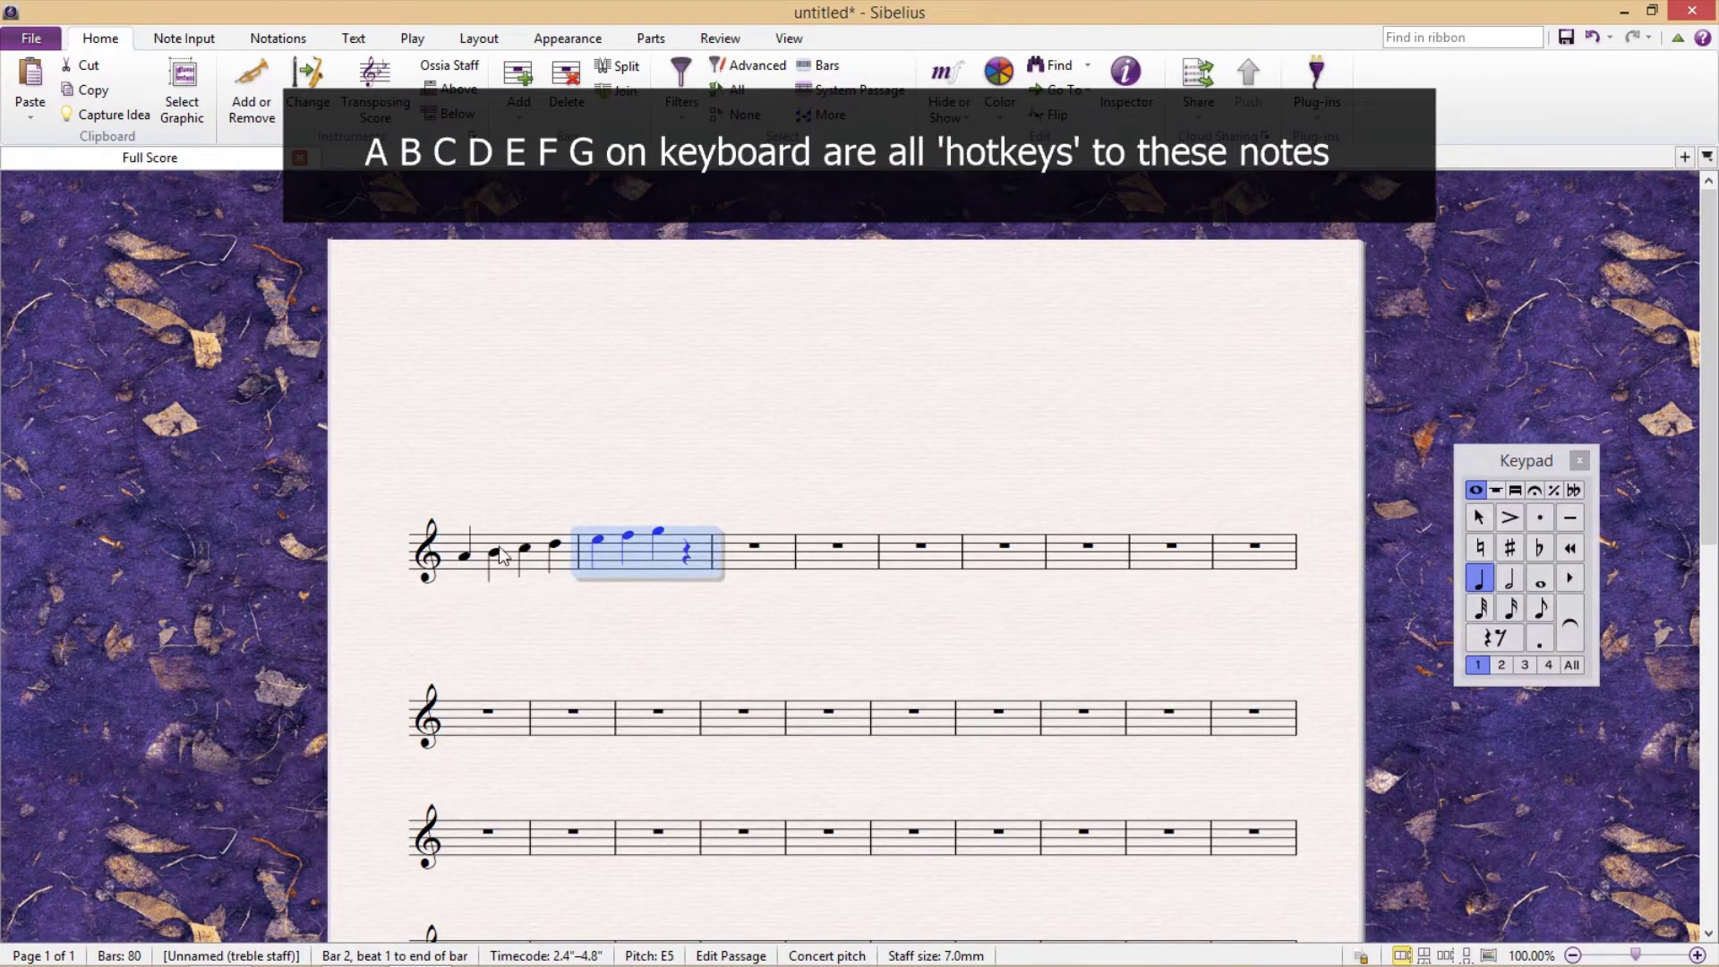
shift+click(549, 537)
key(Delete)
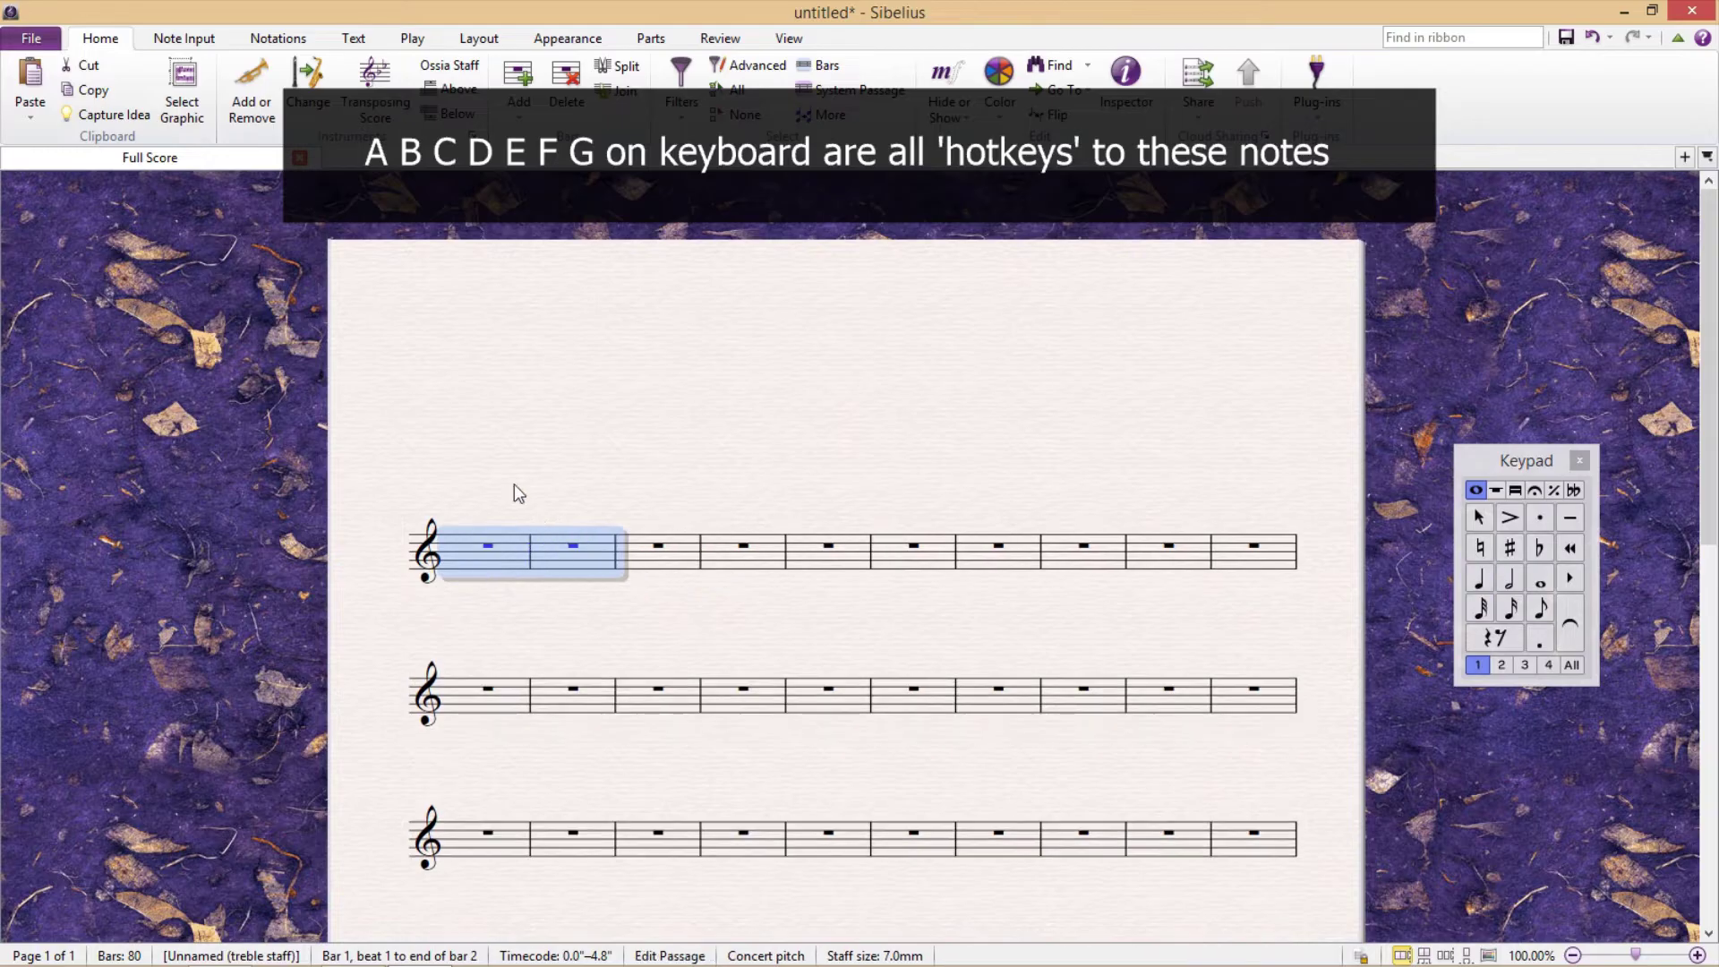
- Enter the quarter-note scale C, D, E, F, G, A, B, C from bar 1 of the first staff
key(Left)
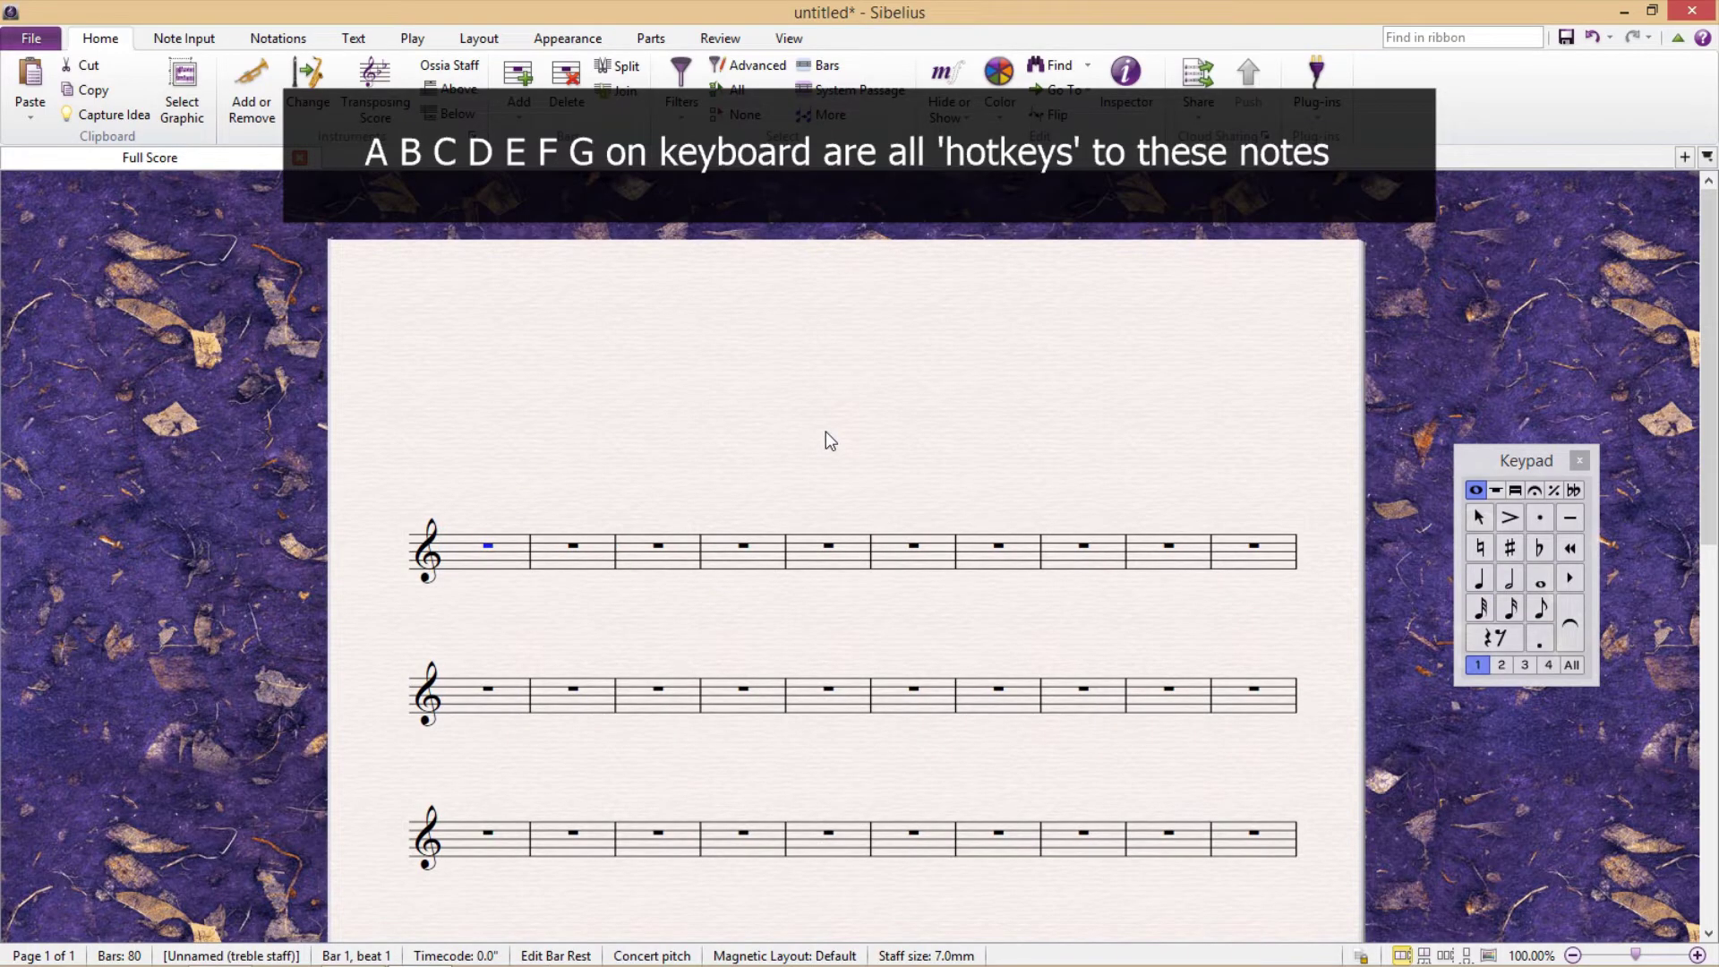
text(cdefga)
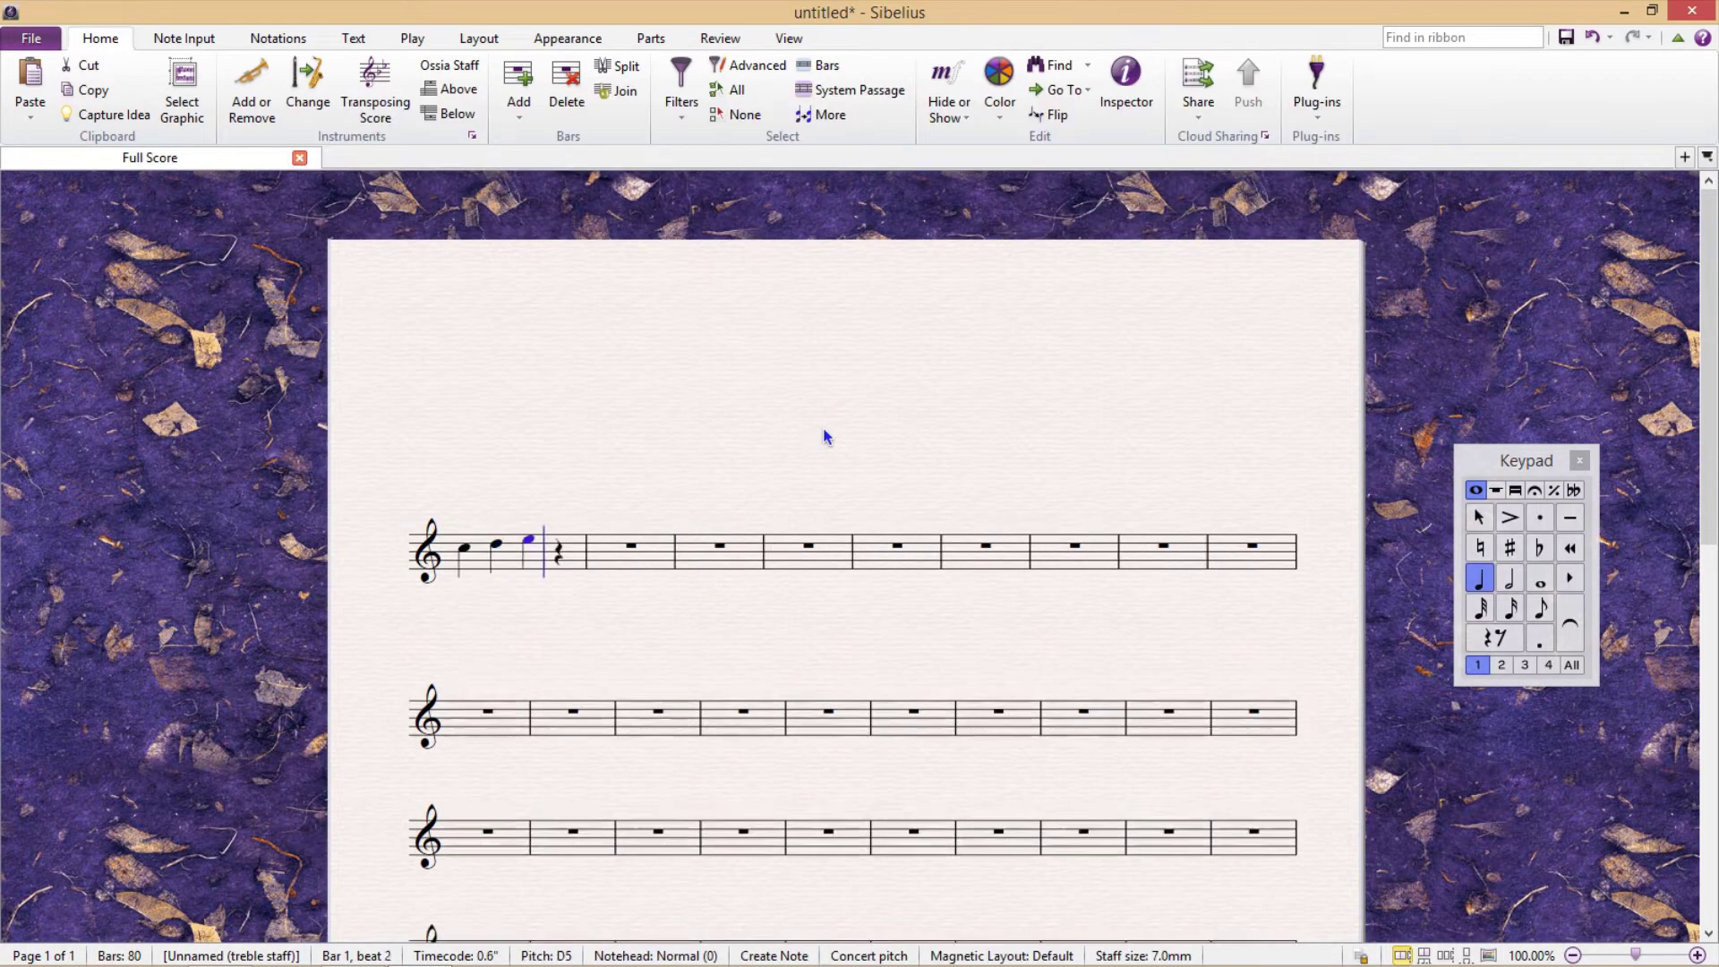
text(bc)
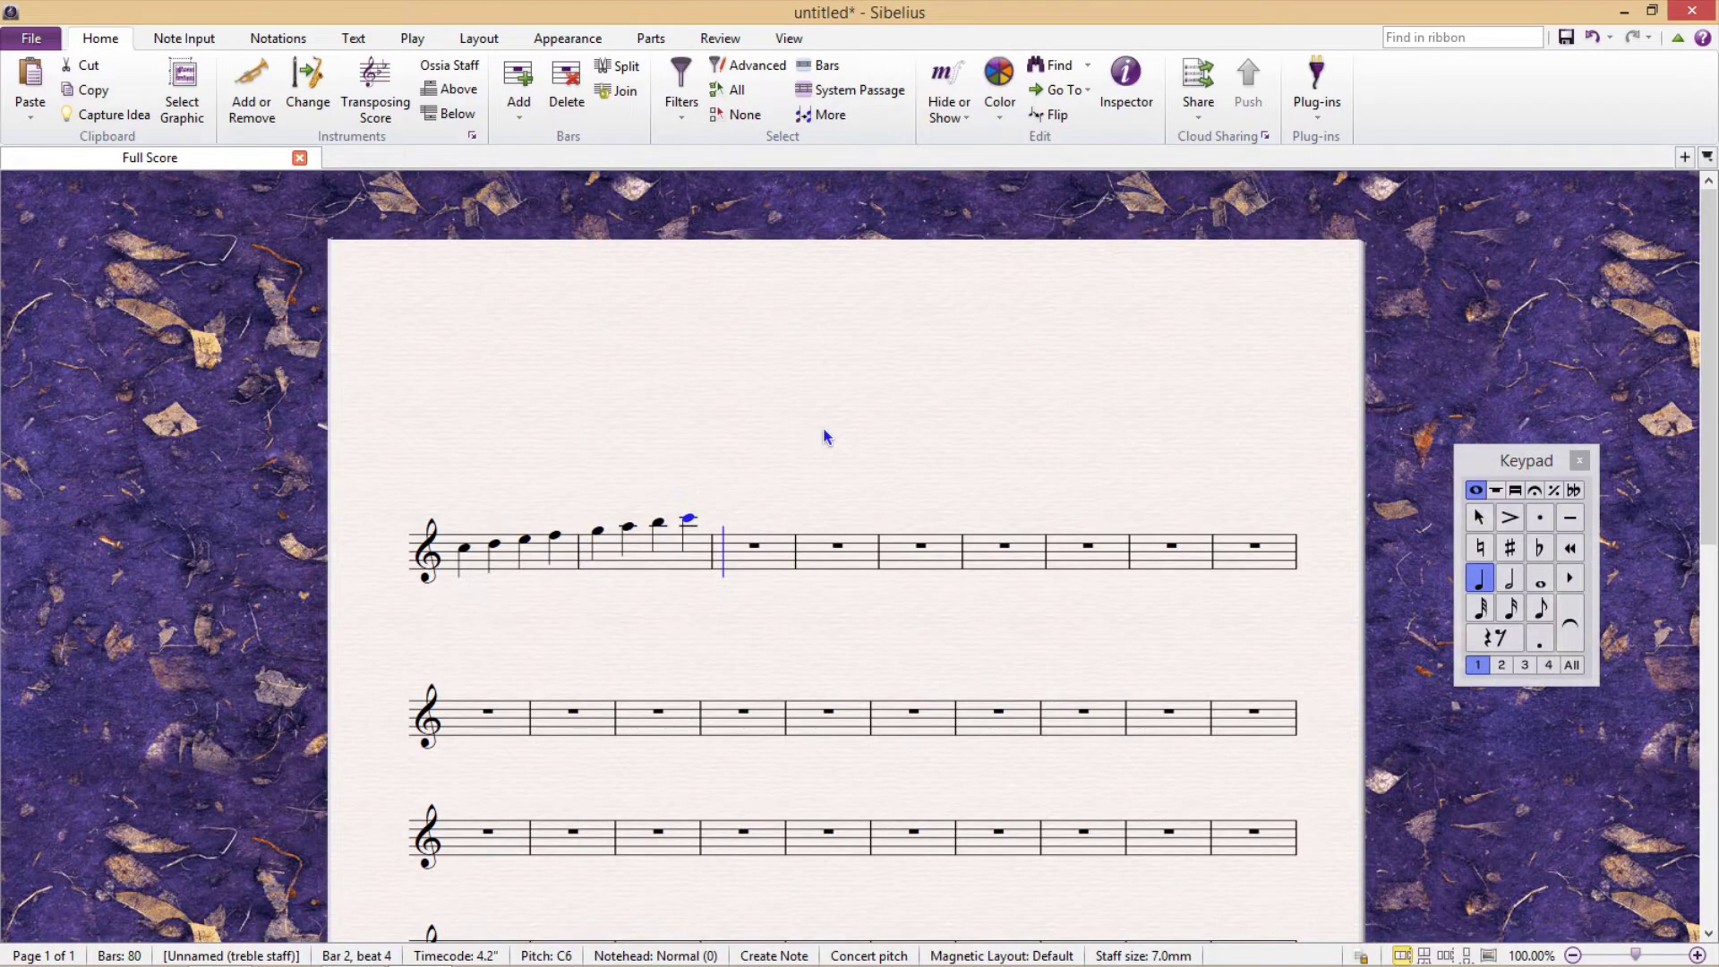
- Erase the last five notes of the scale, and continue the line with C, D, E and F
key(BackSpace)
key(BackSpace)
key(BackSpace)
key(BackSpace)
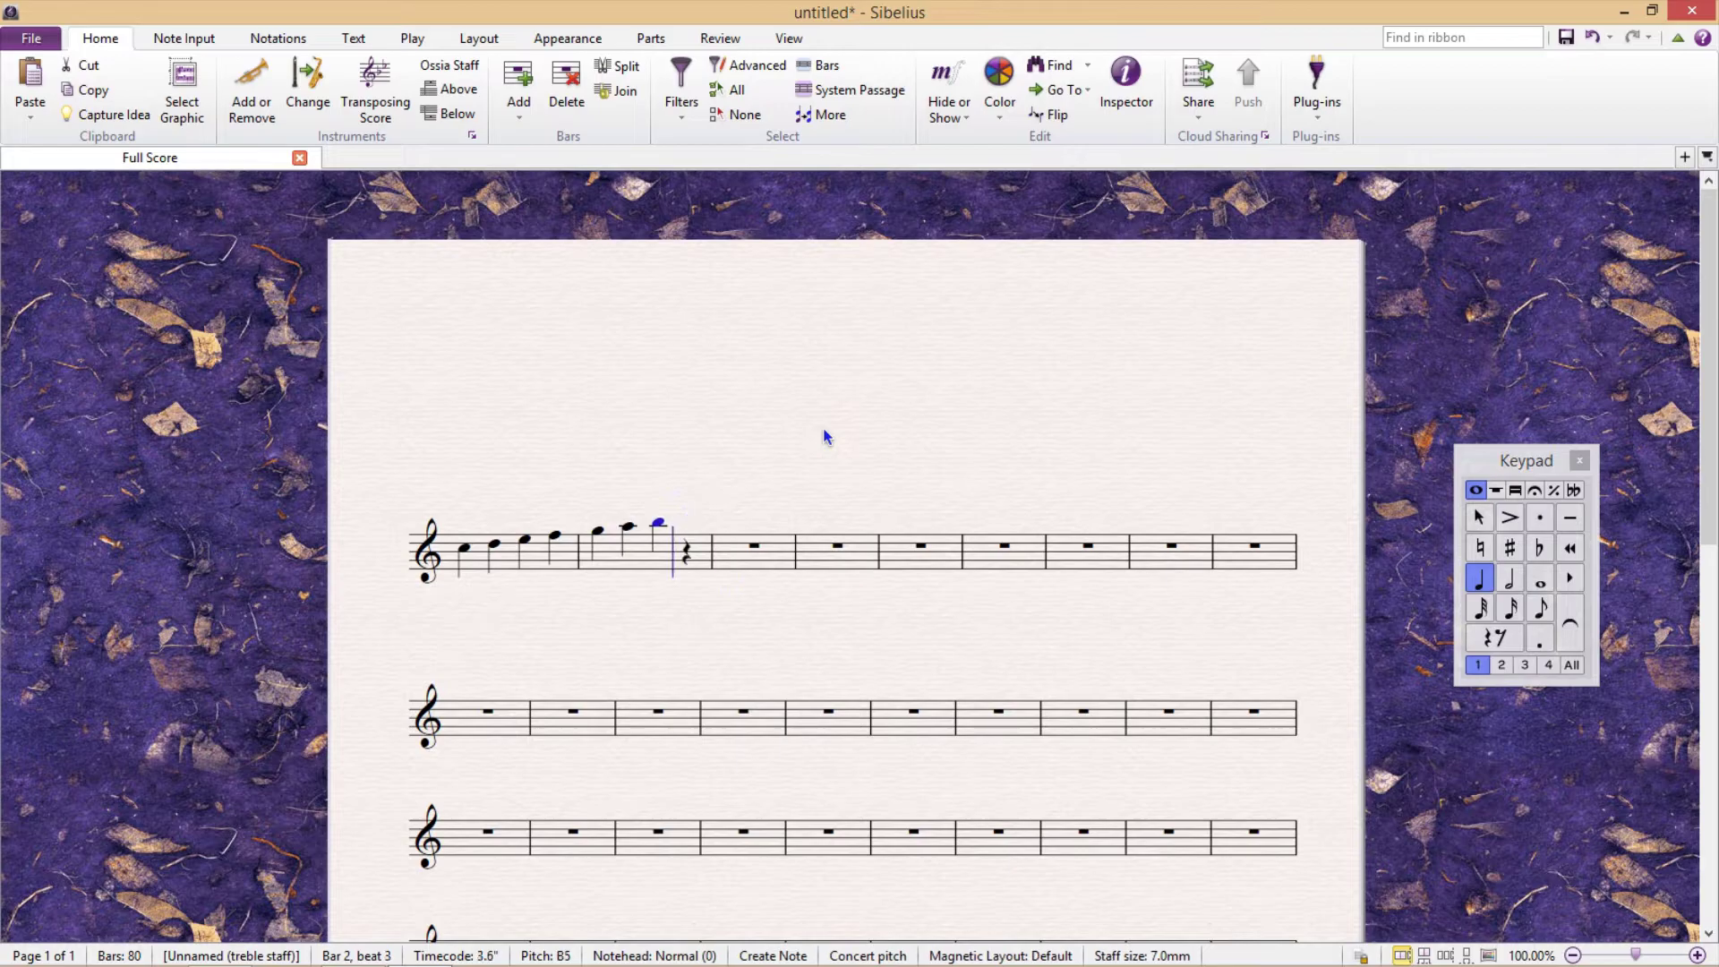
key(BackSpace)
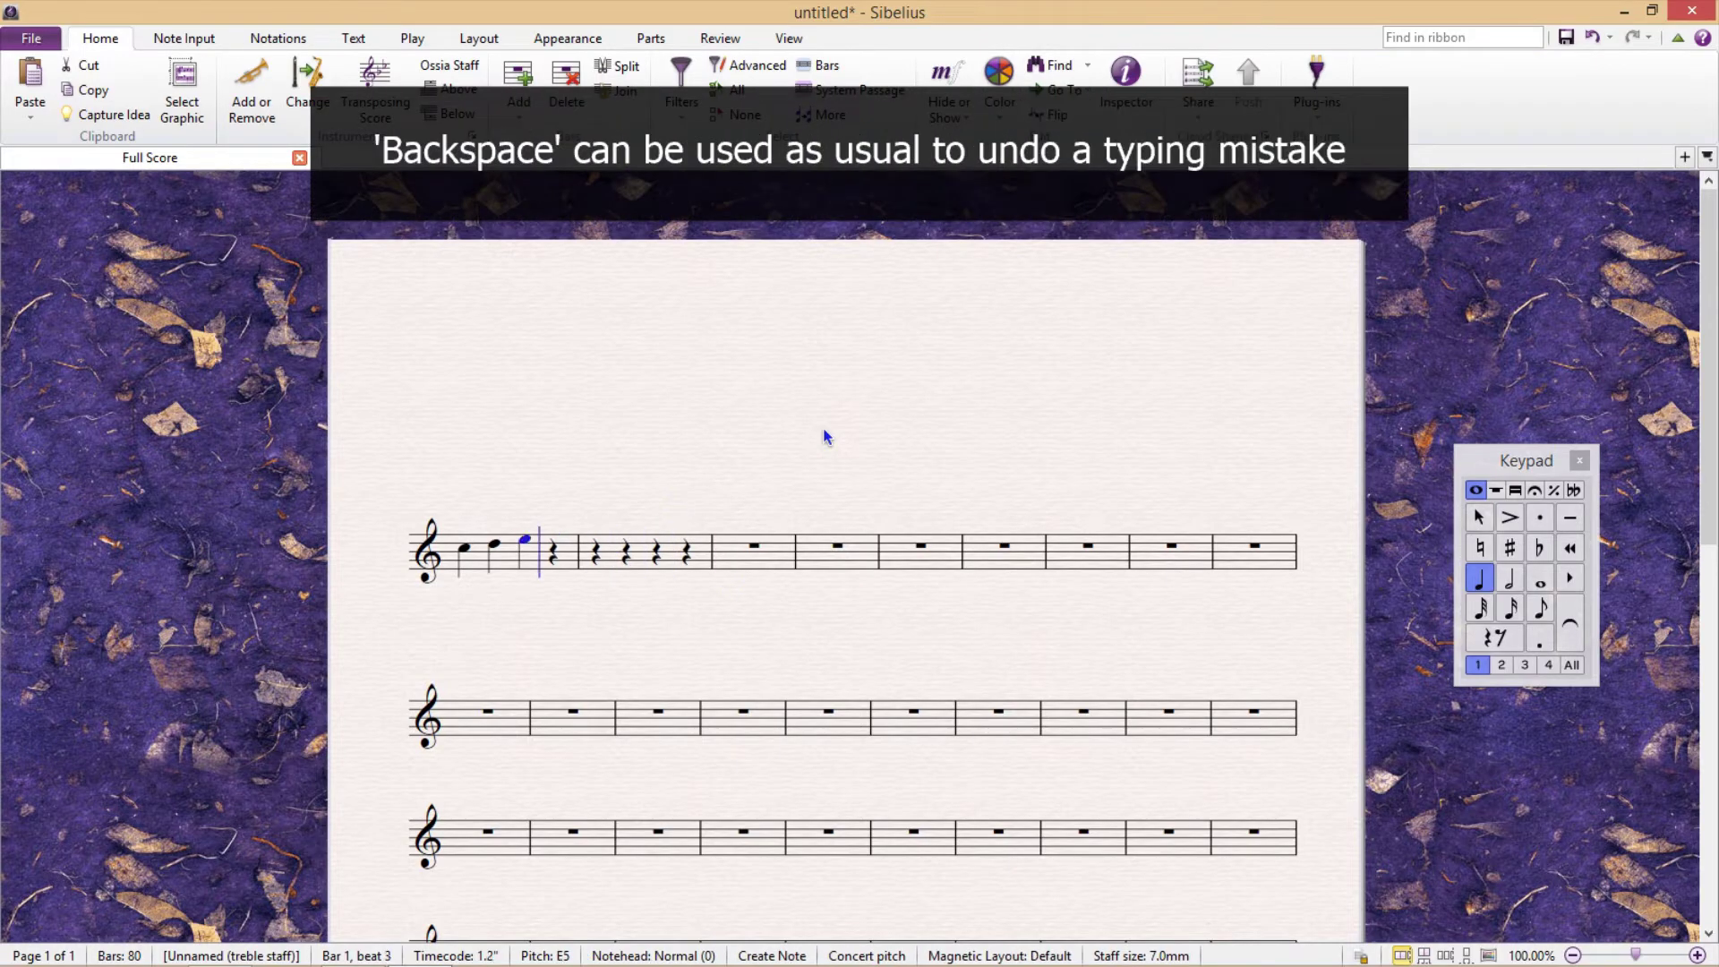
text(cdef)
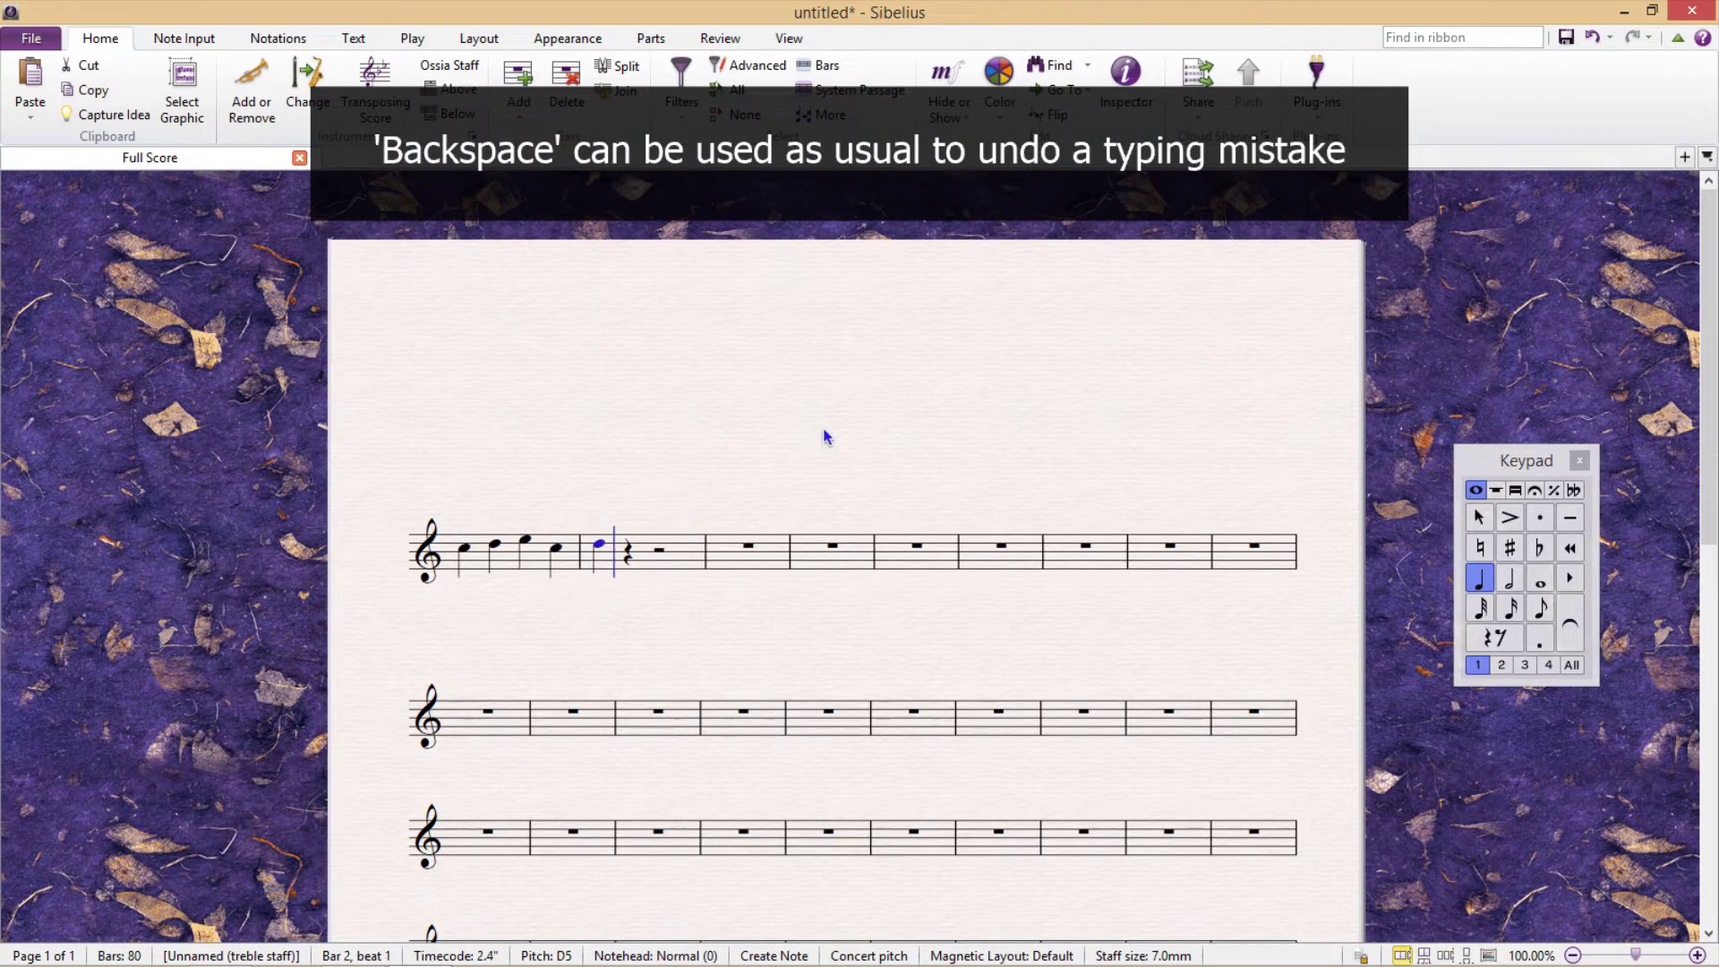
- Erase the last two notes, and continue the line with D, E, F, G, D, C and F
key(BackSpace)
key(BackSpace)
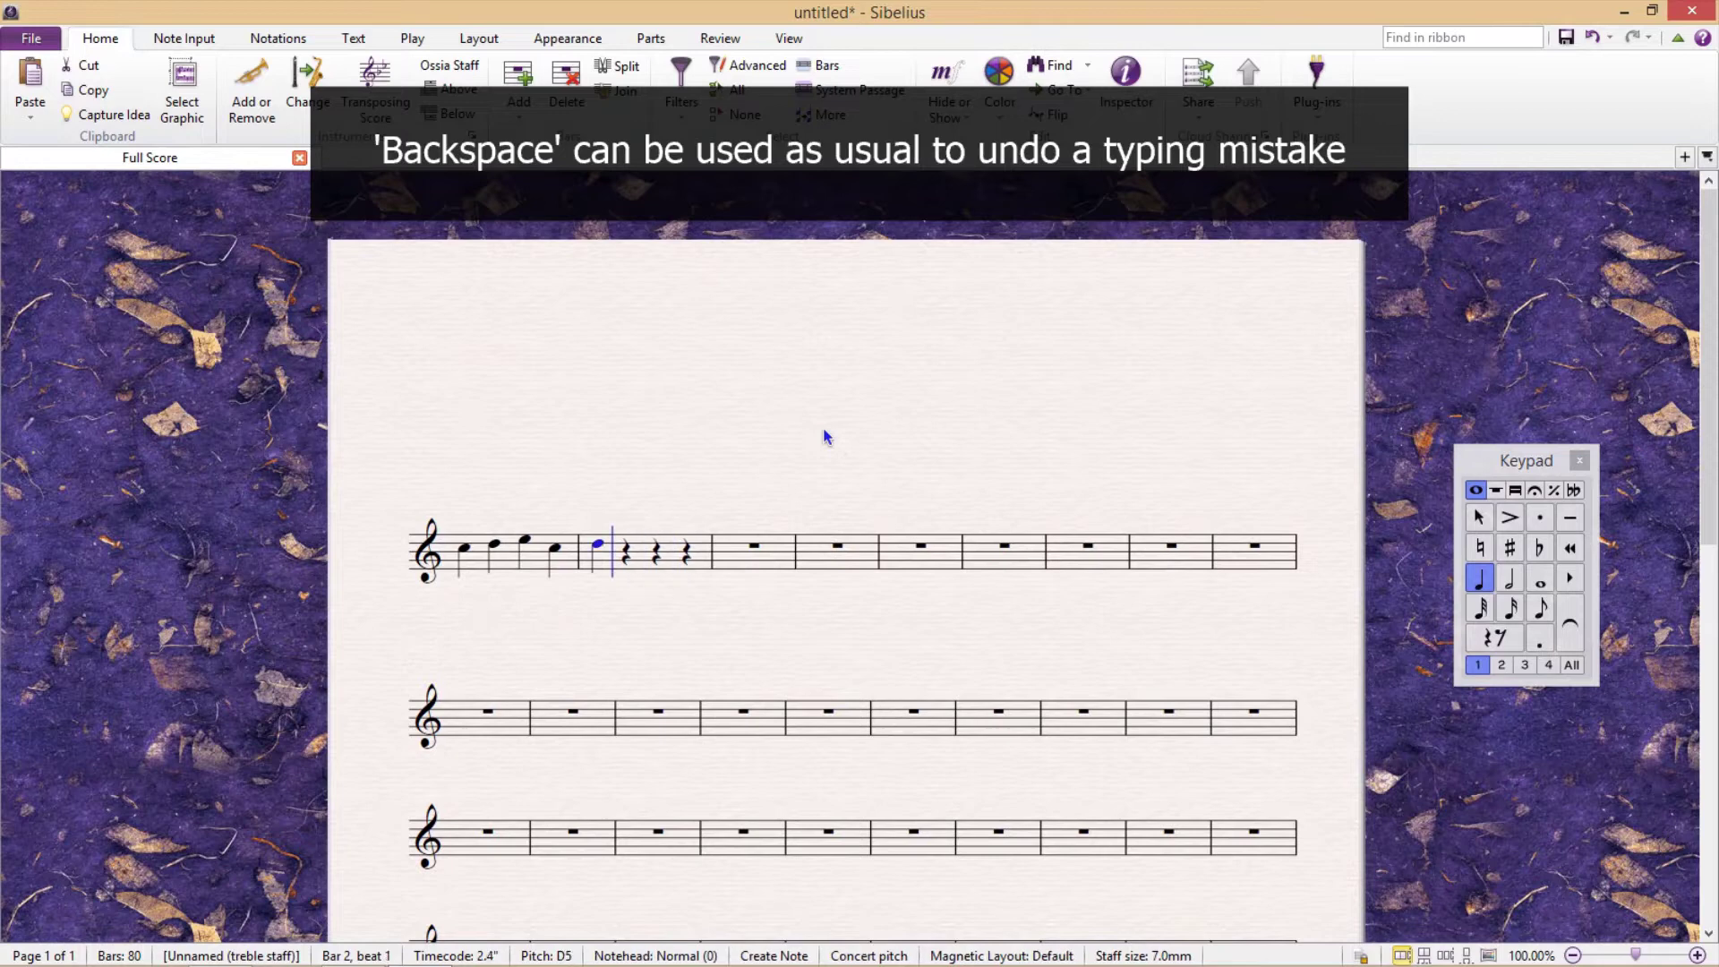
text(defgdcf)
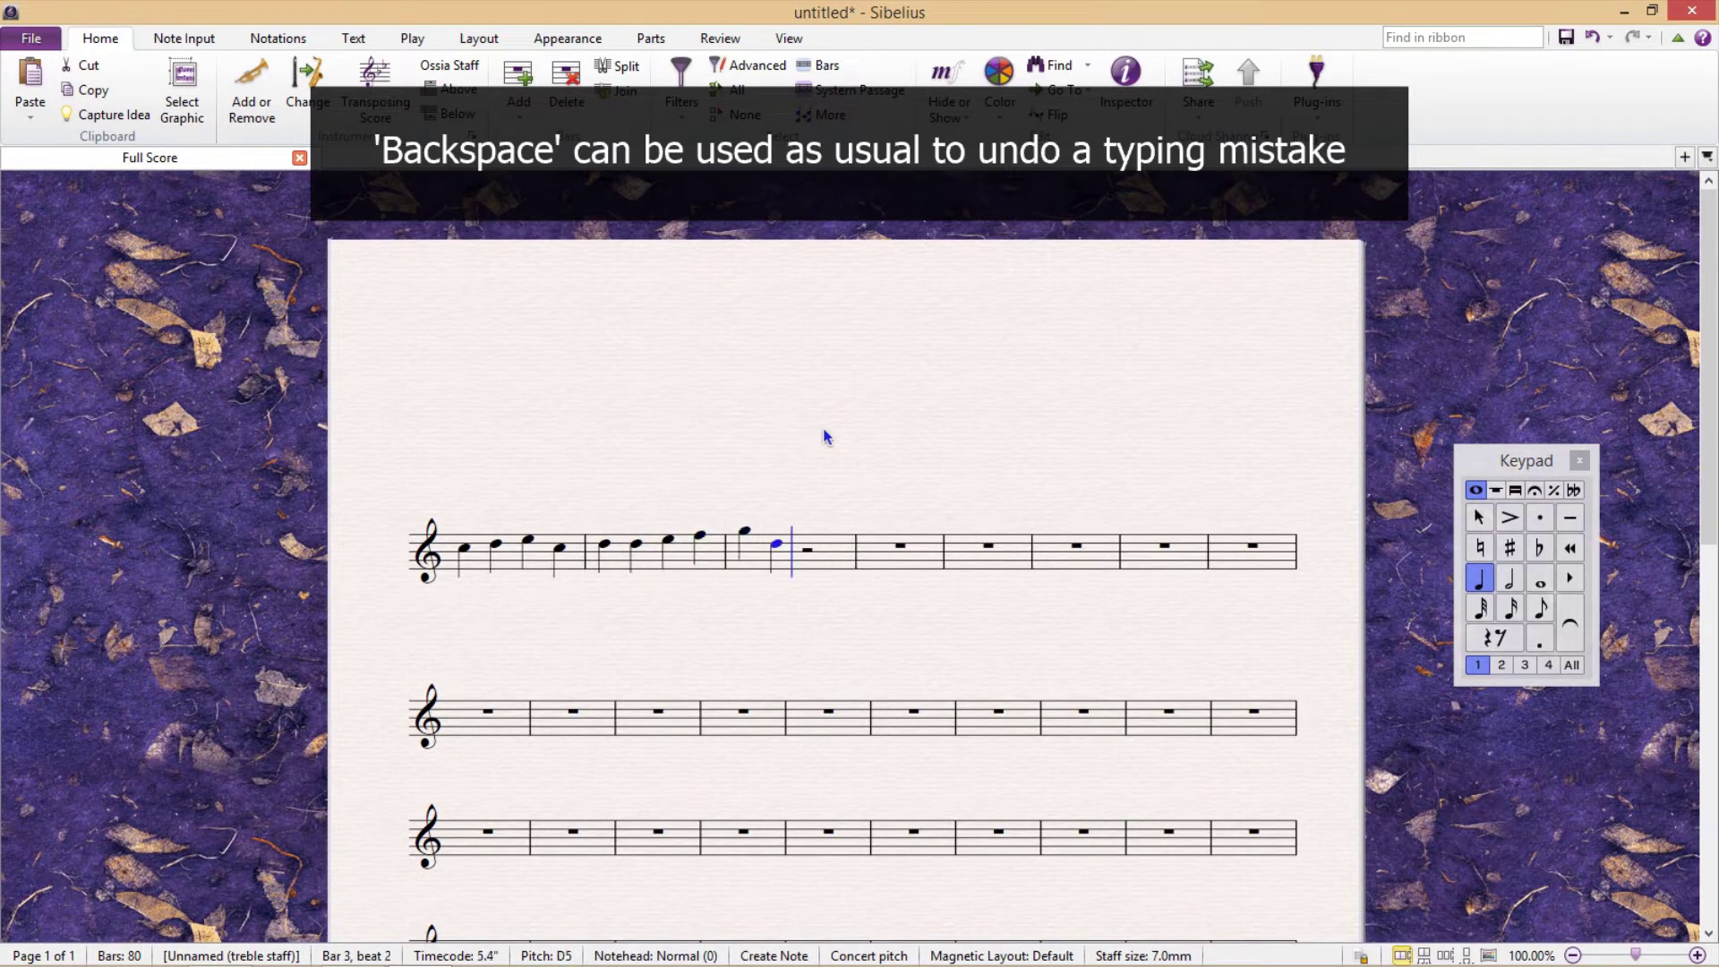
- Erase the most recently entered notes back to the E on the third beat of bar 2
key(BackSpace)
key(BackSpace)
key(BackSpace)
key(BackSpace)
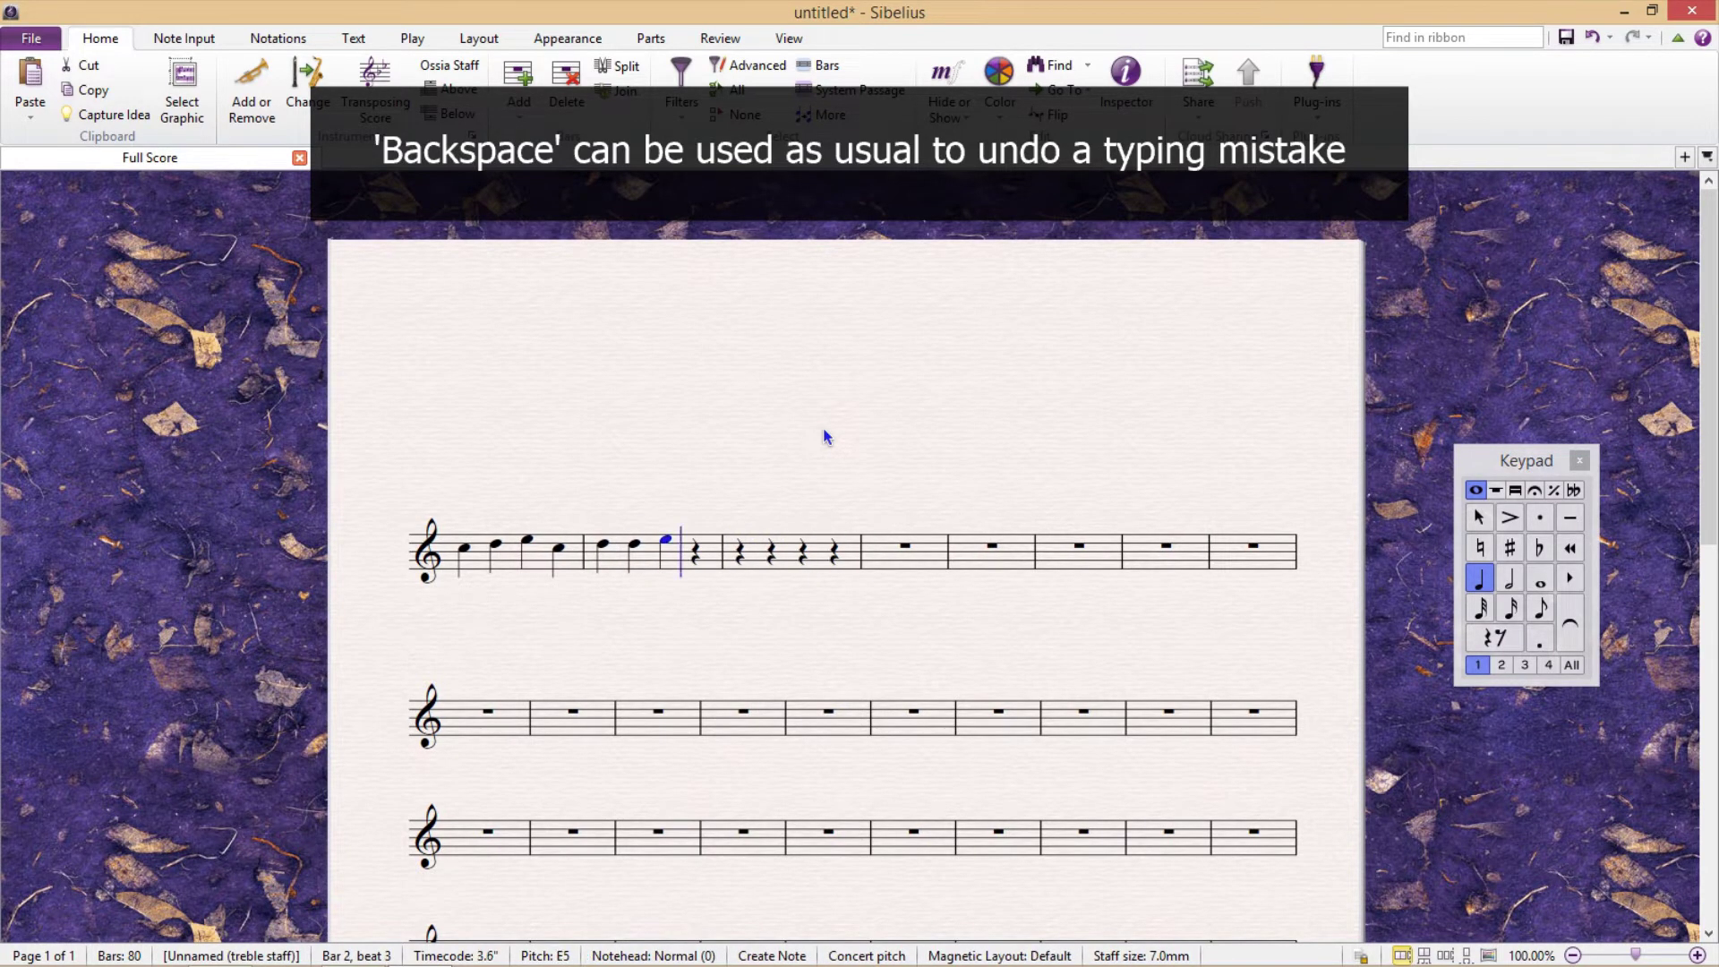
key(BackSpace)
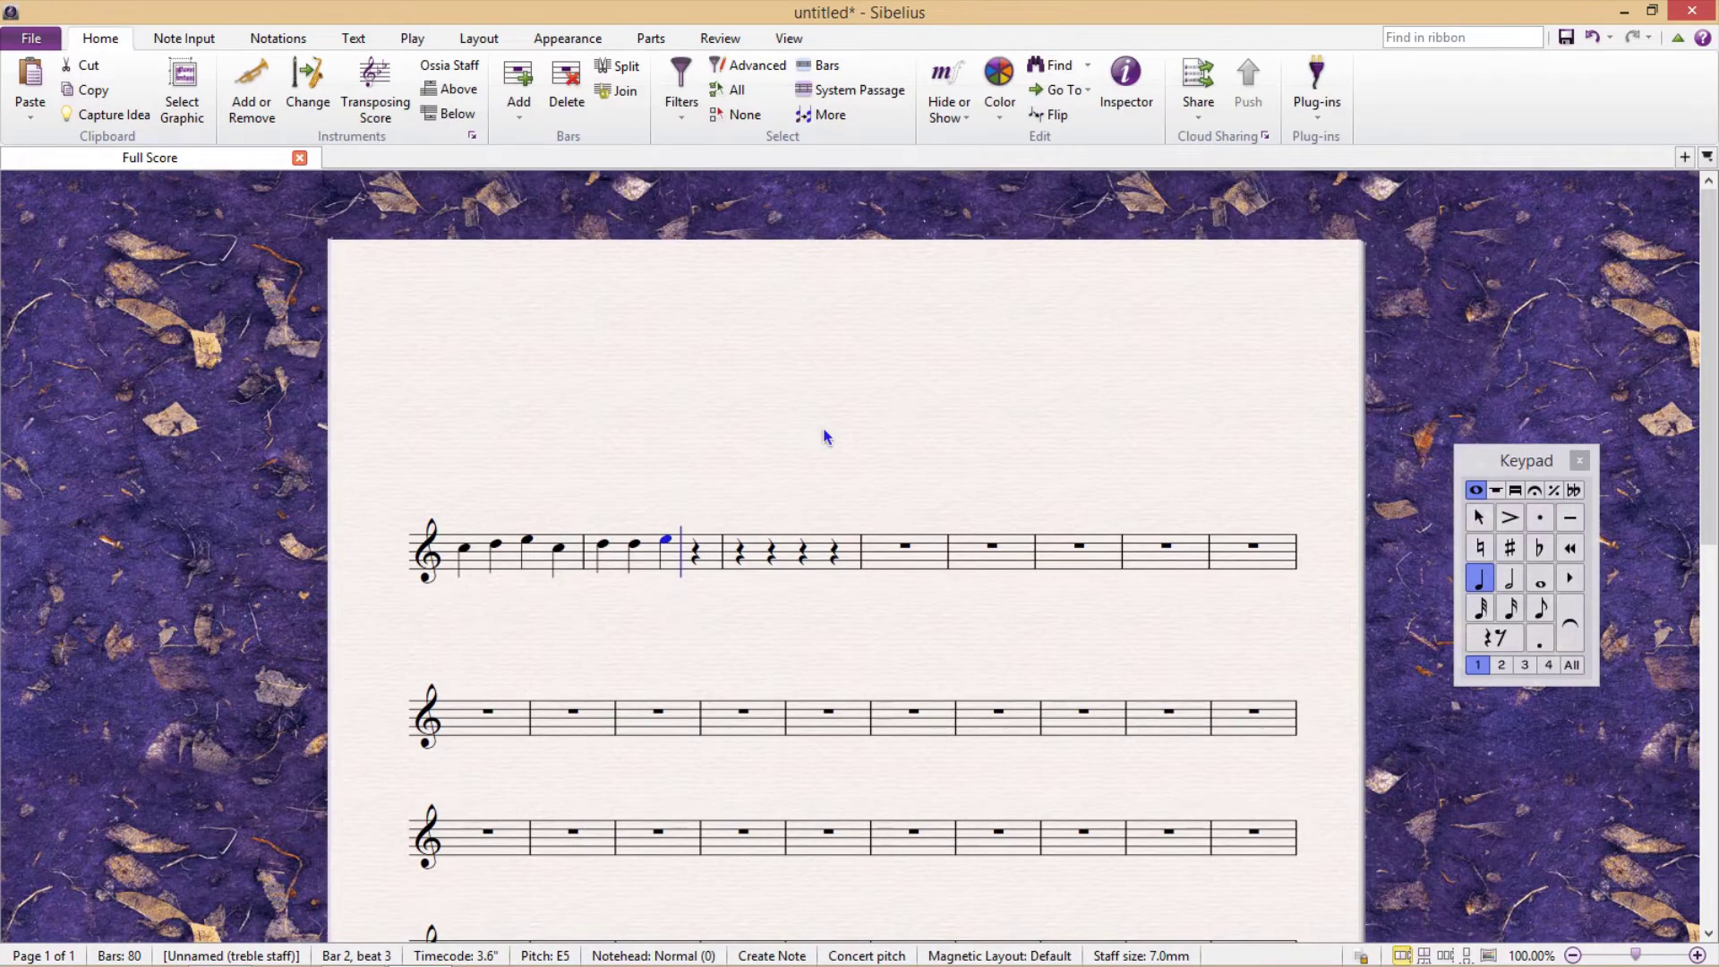
- Leave note input and delete the contents of bars 1 to 4 on the first staff
key(Escape)
click(902, 554)
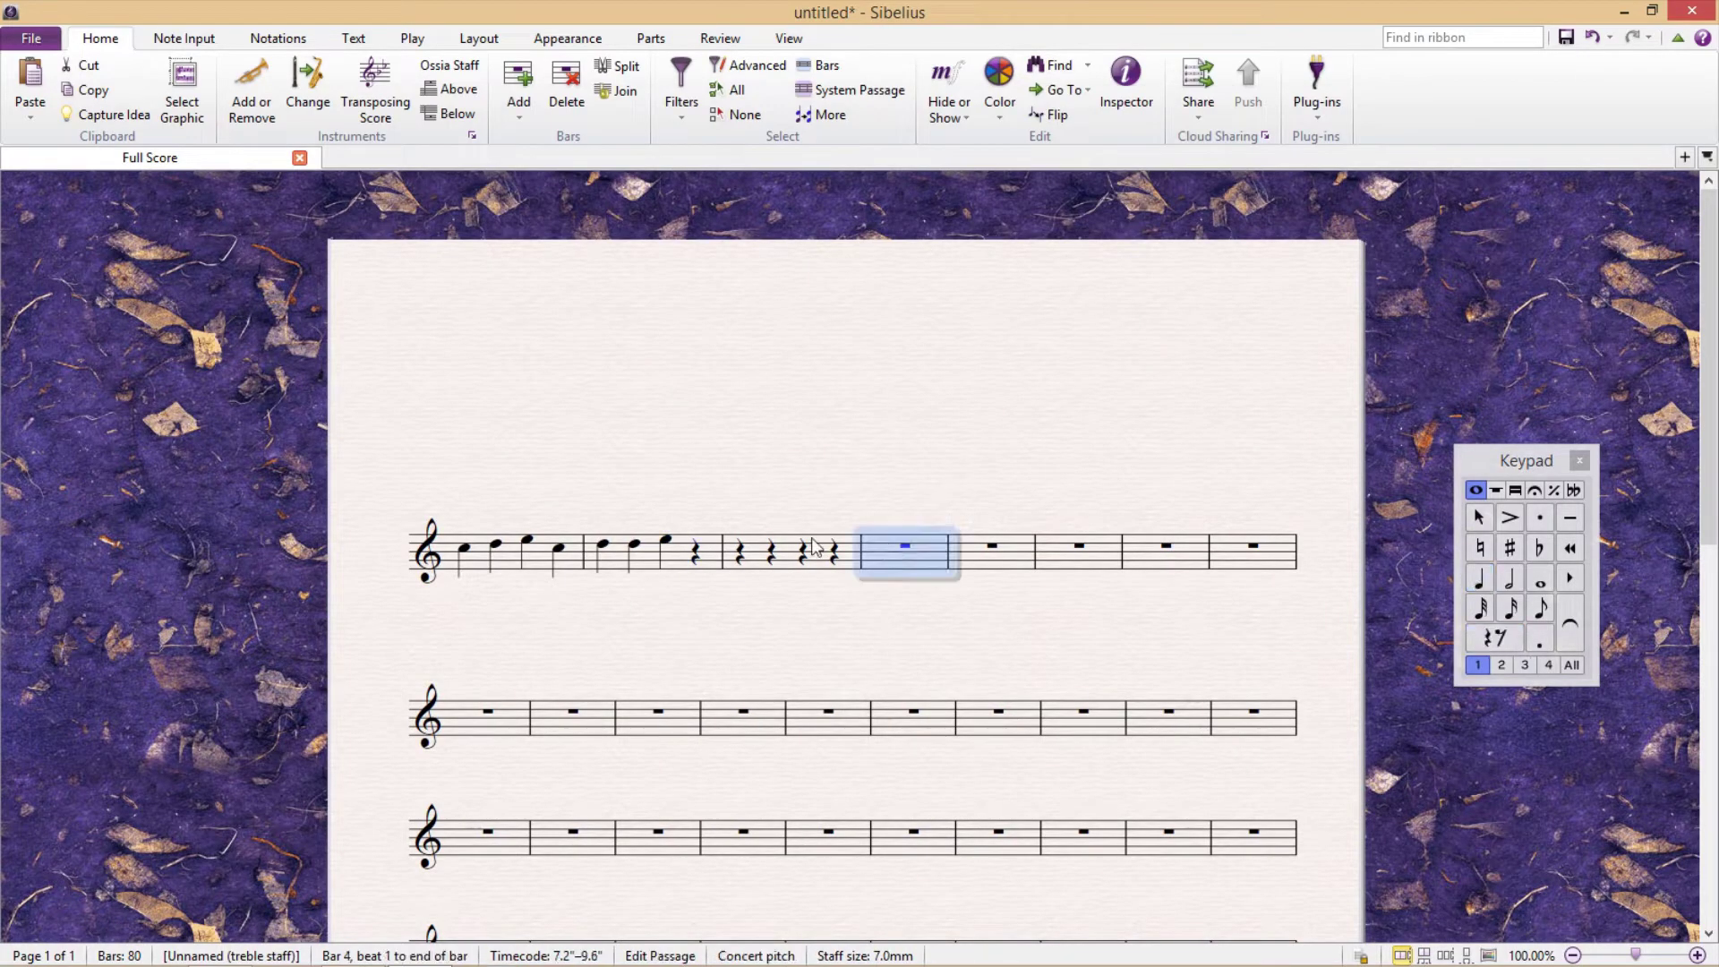
shift+click(540, 563)
key(Delete)
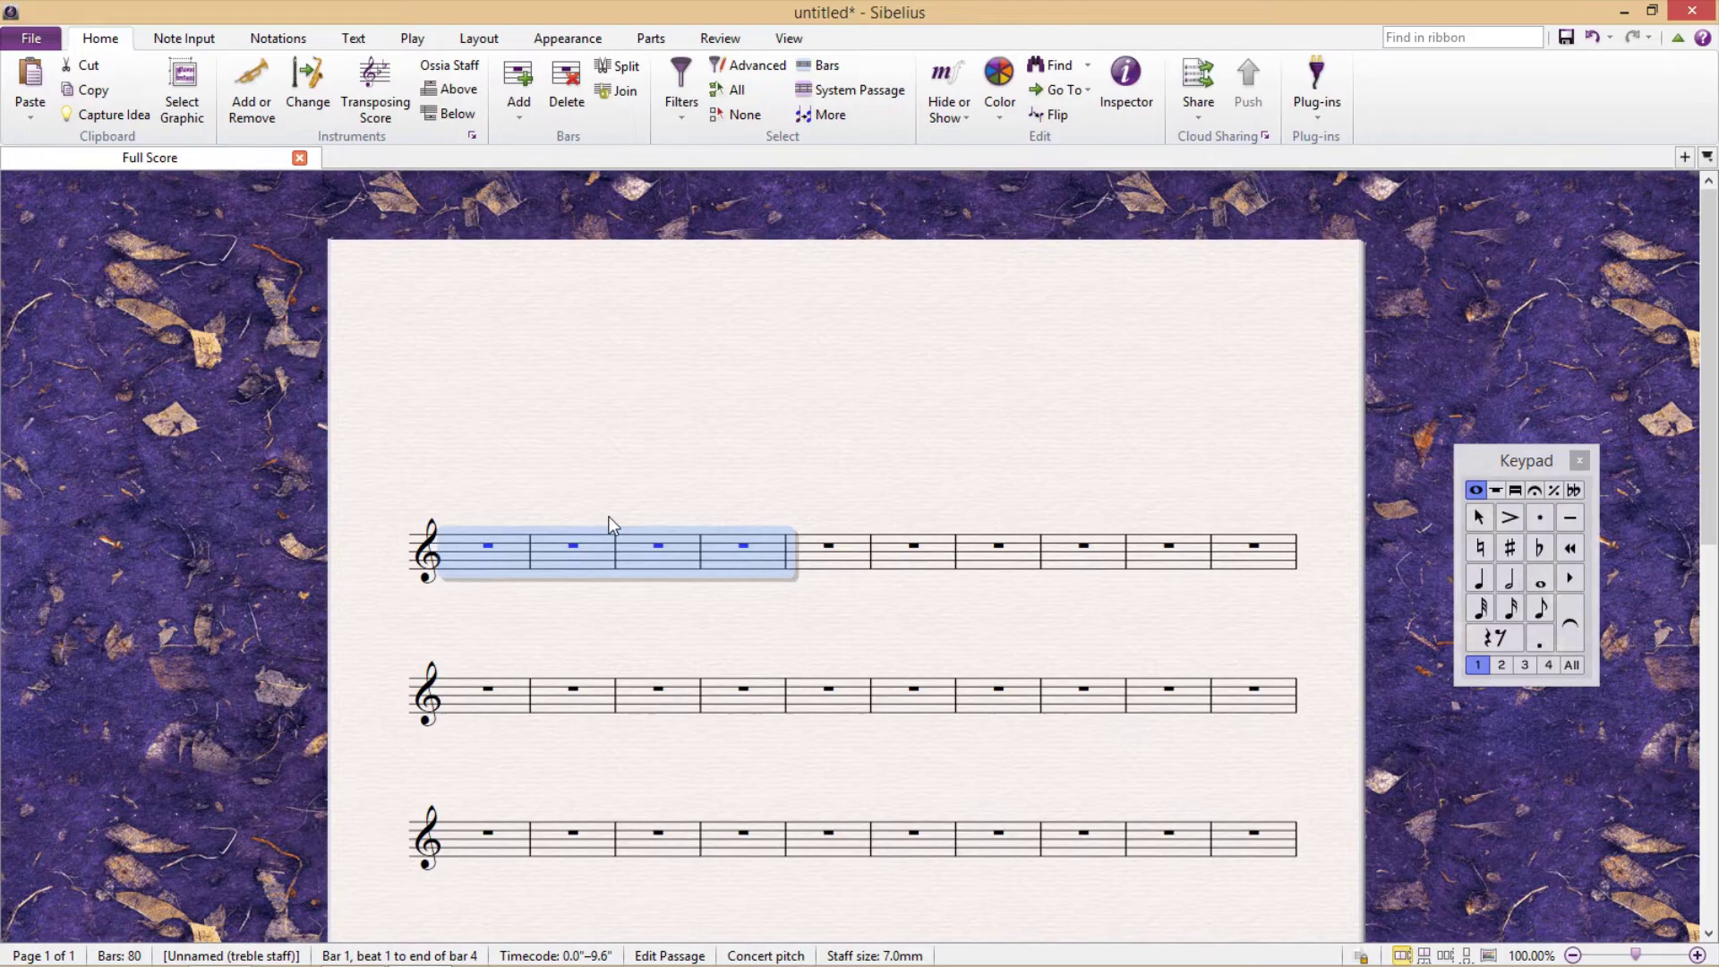
click(742, 502)
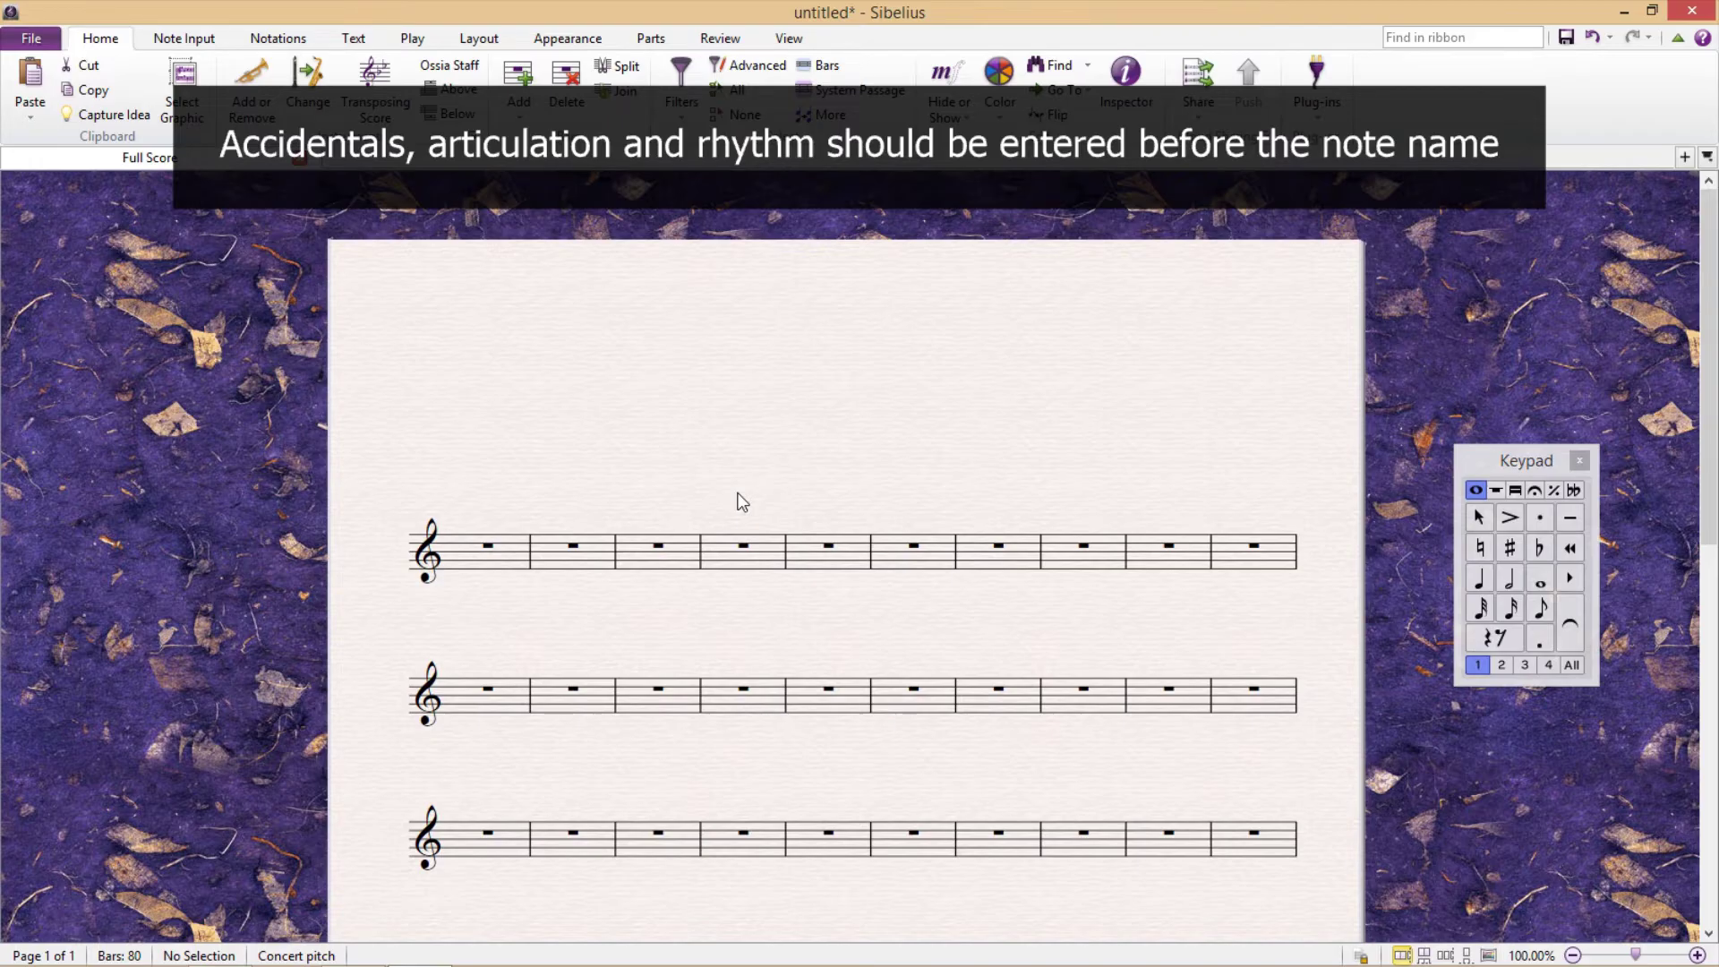
- Enter a dotted half-note G sharp with a tenuto at the start of bar 1 on the first staff
click(492, 551)
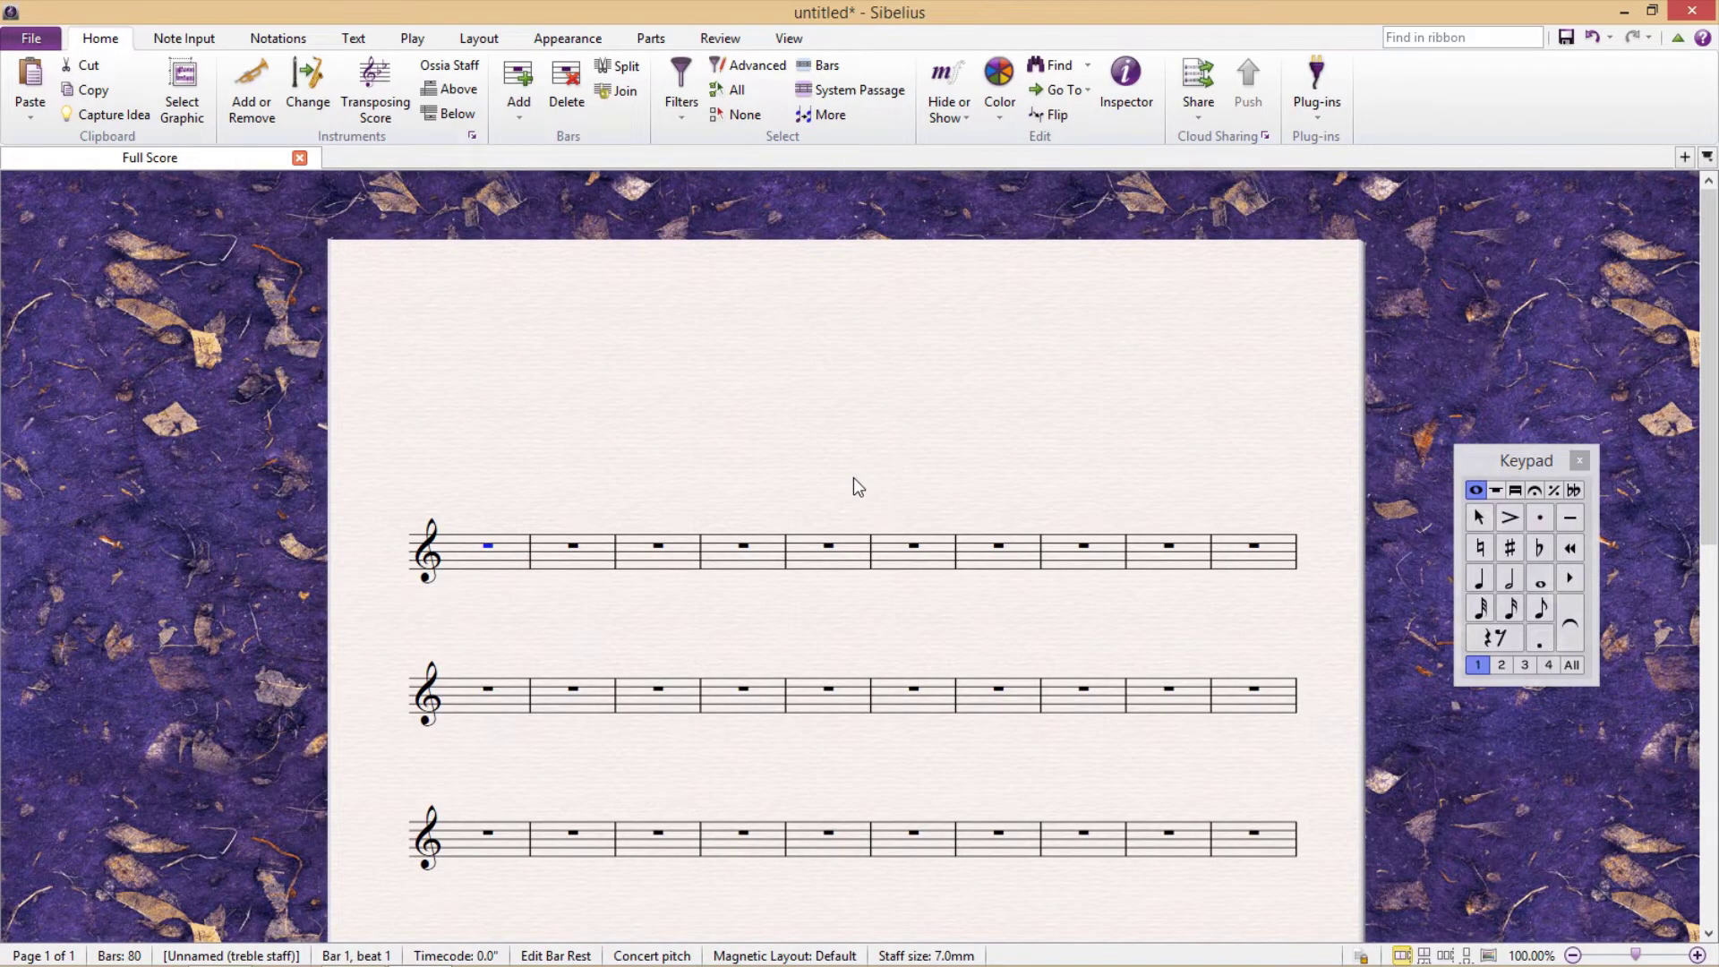
key(n)
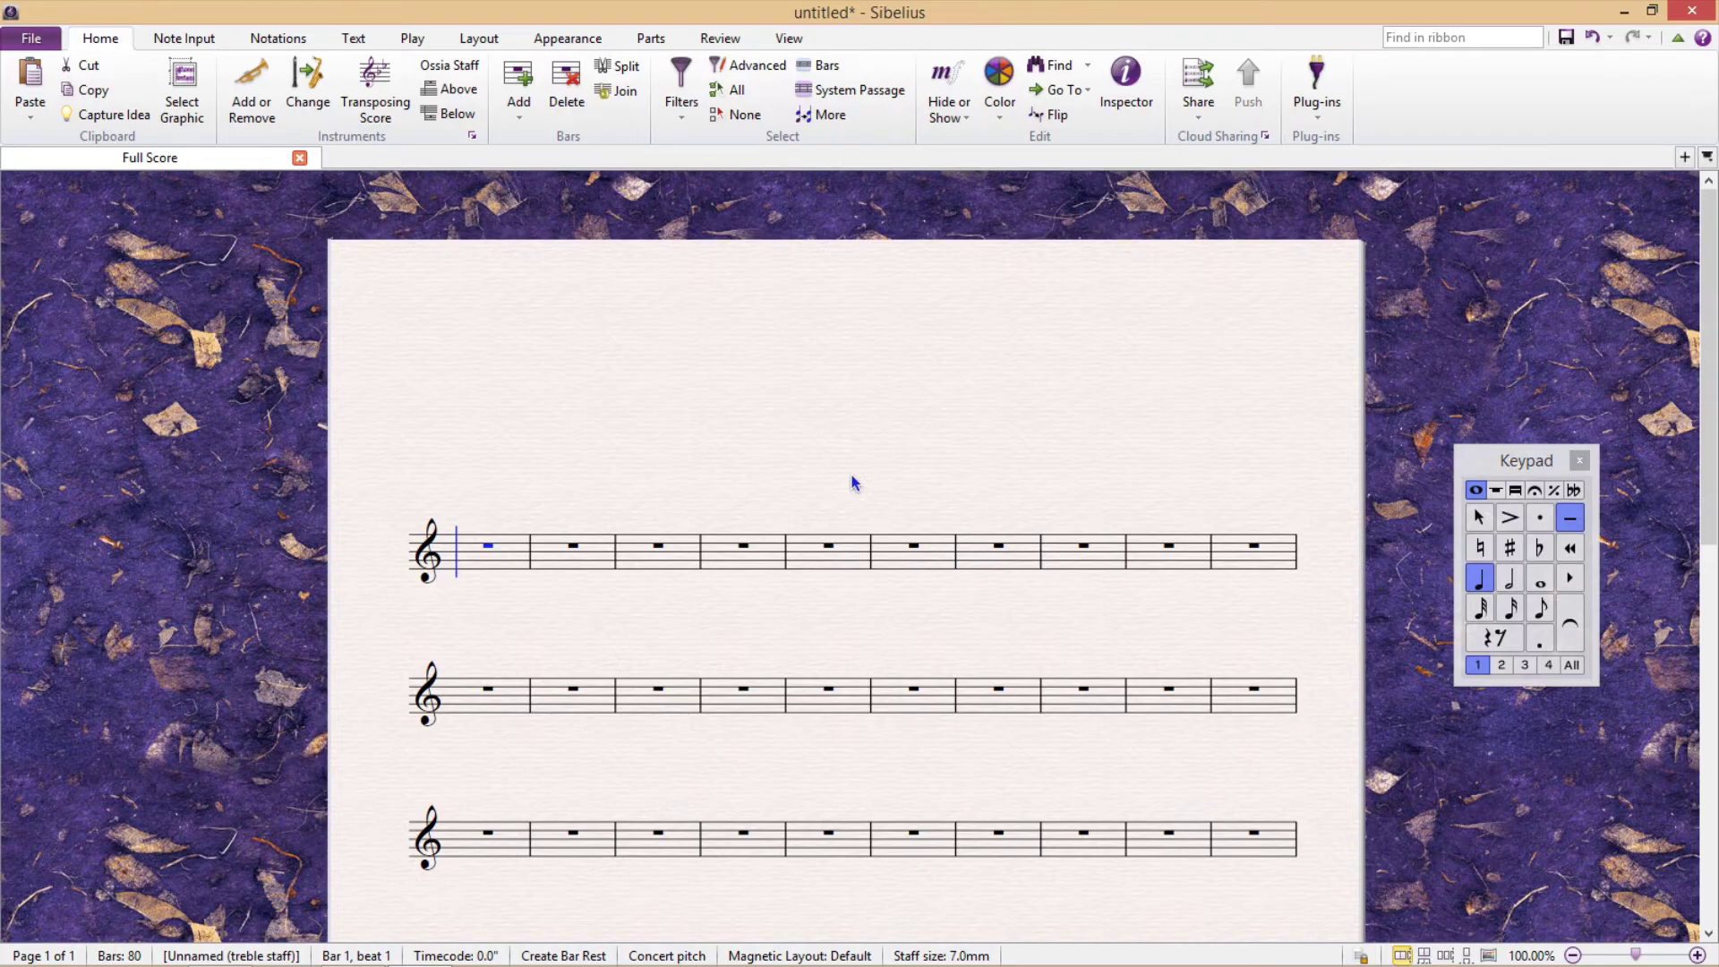
key(KP_8)
key(KP_5)
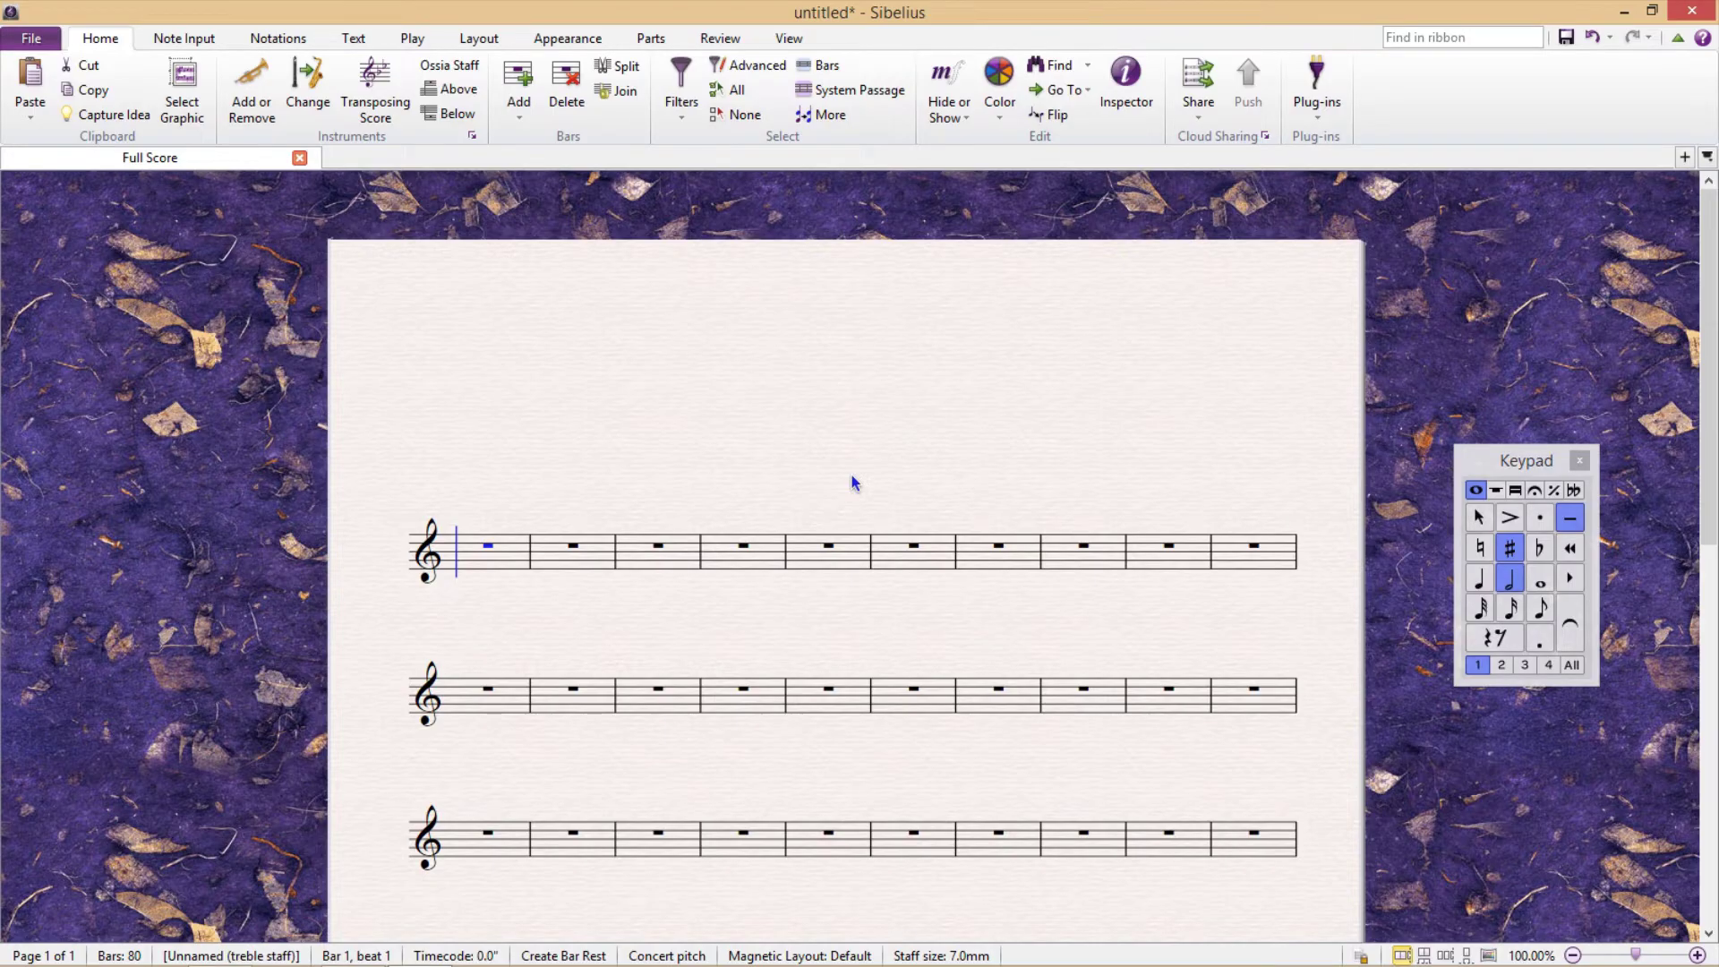
key(KP_Decimal)
key(g)
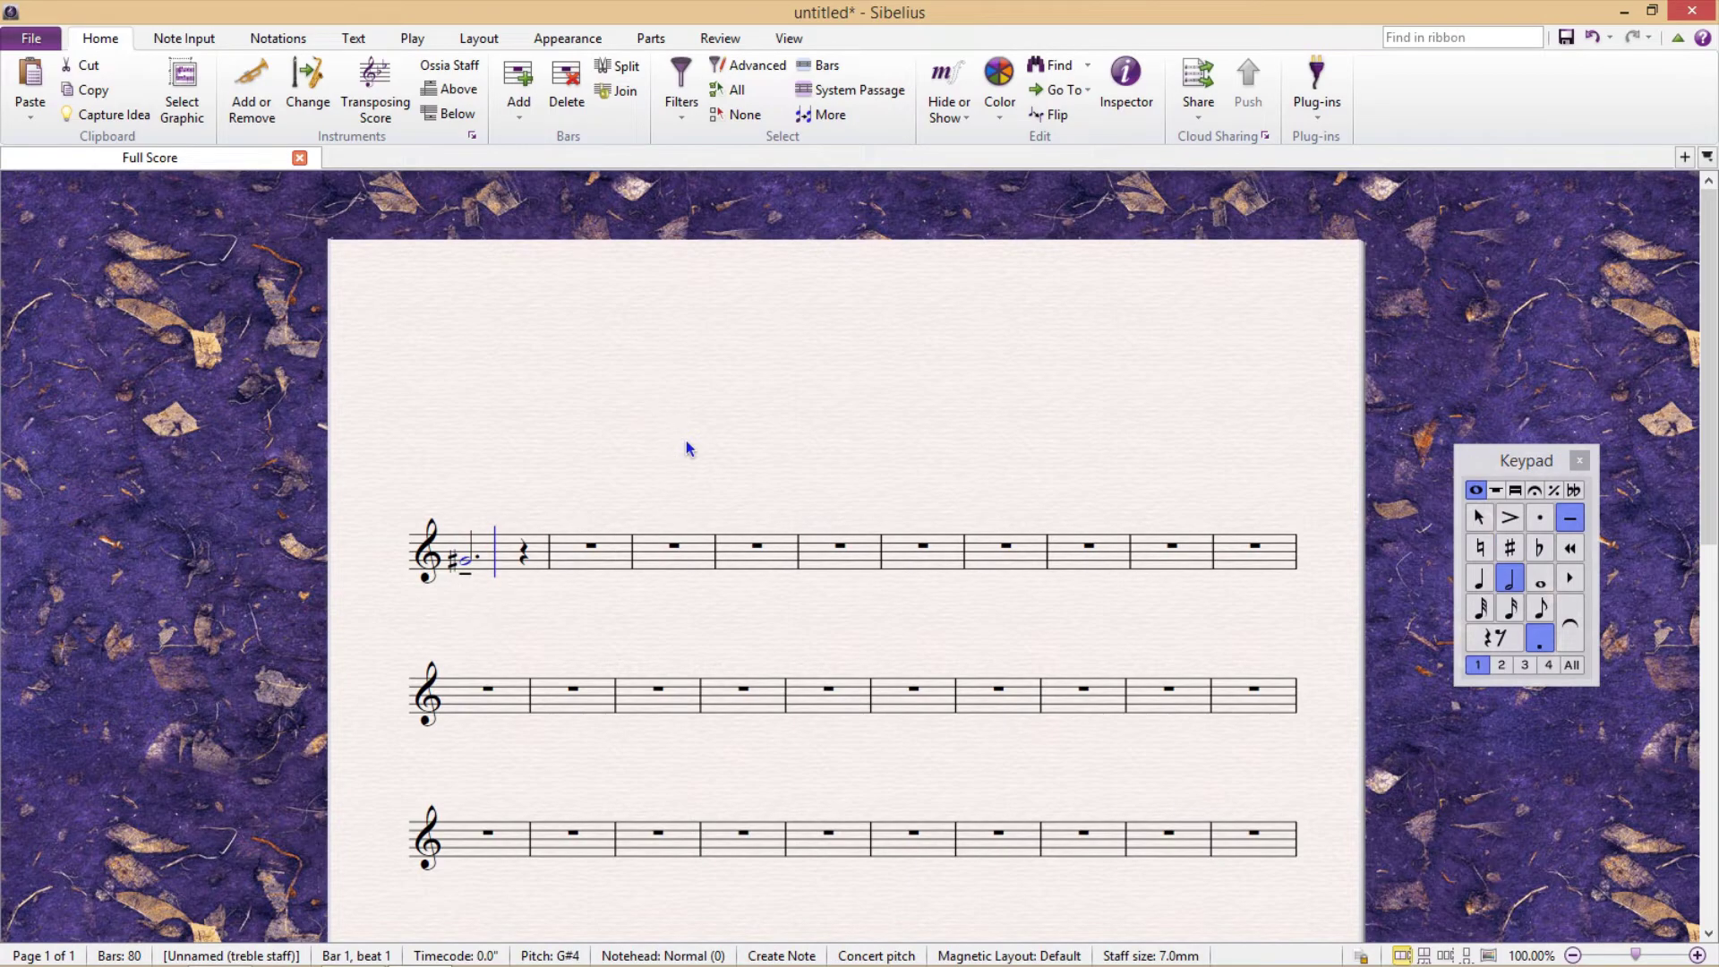
key(Escape)
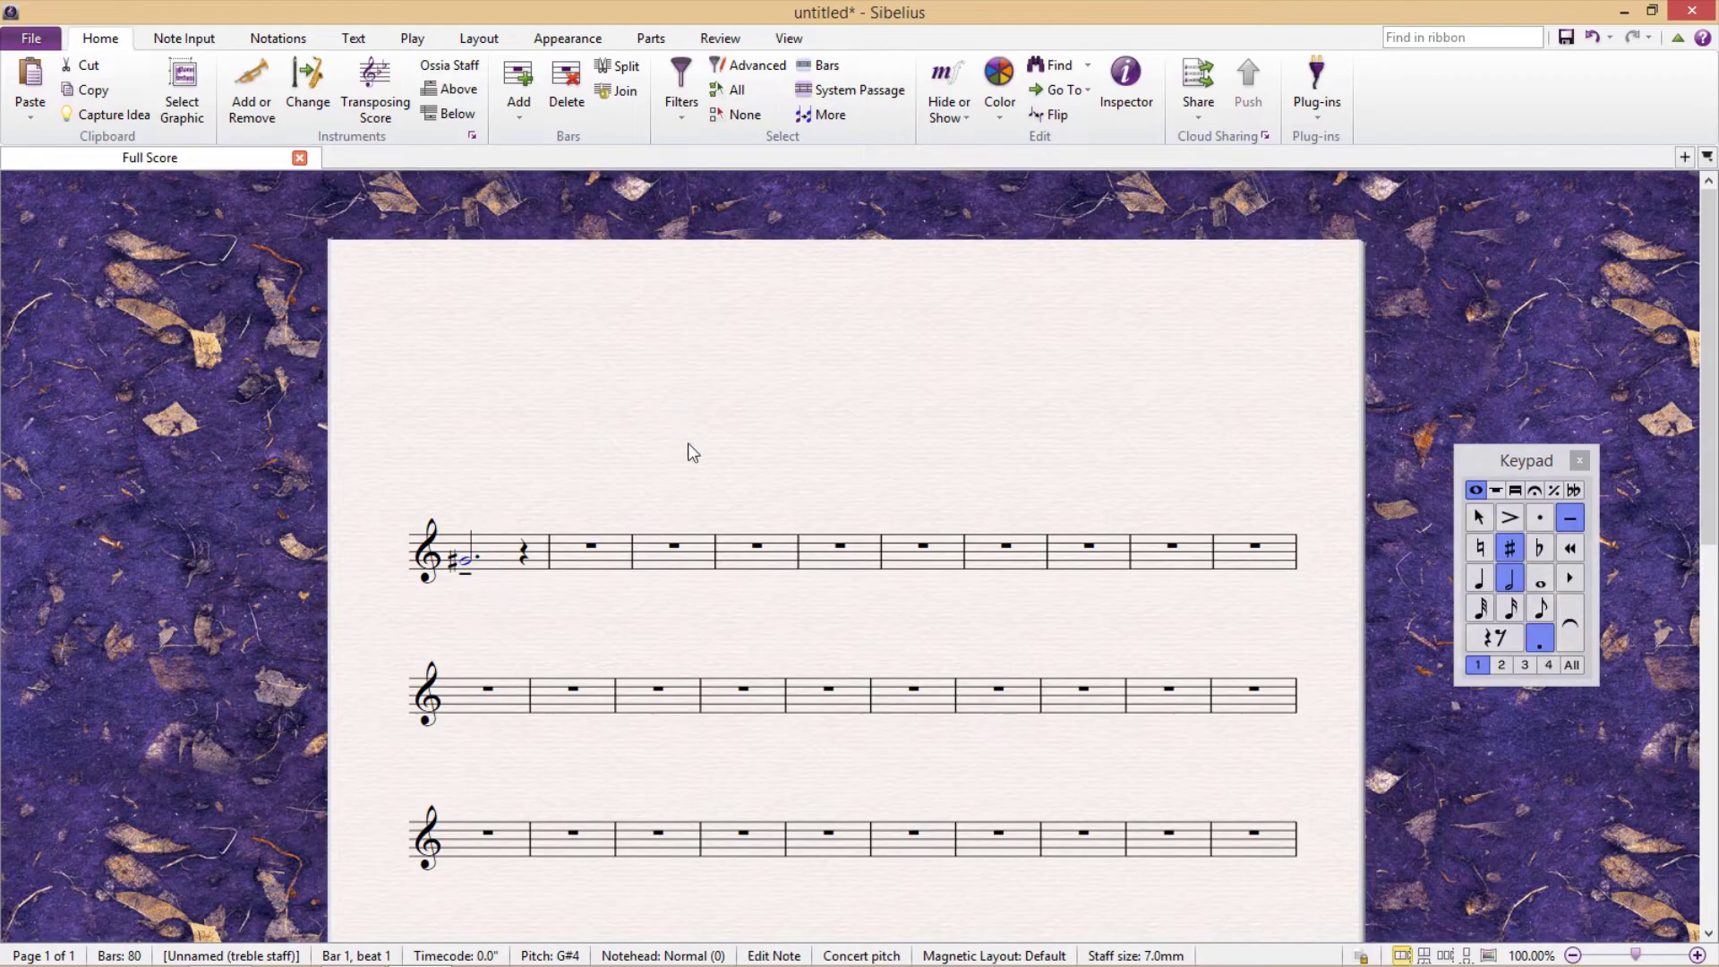
- Enter another dotted half-note G sharp with a tenuto in bar 2, setting its length before starting note input
click(591, 546)
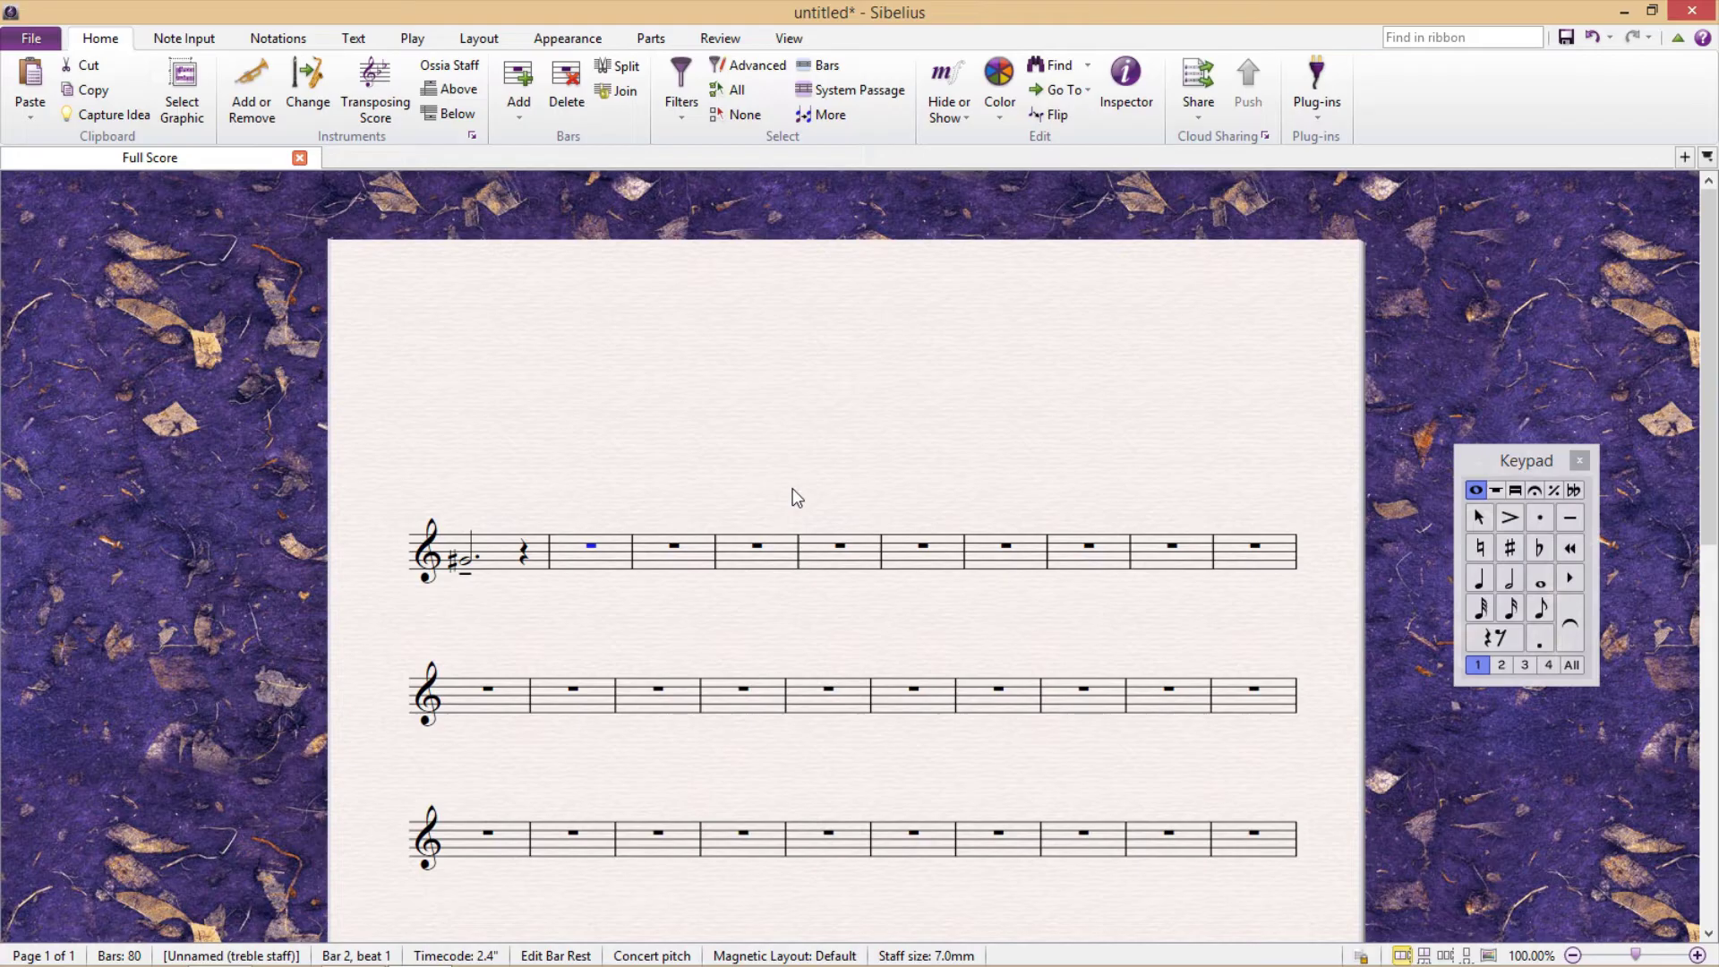
key(KP_5)
key(KP_Decimal)
key(n)
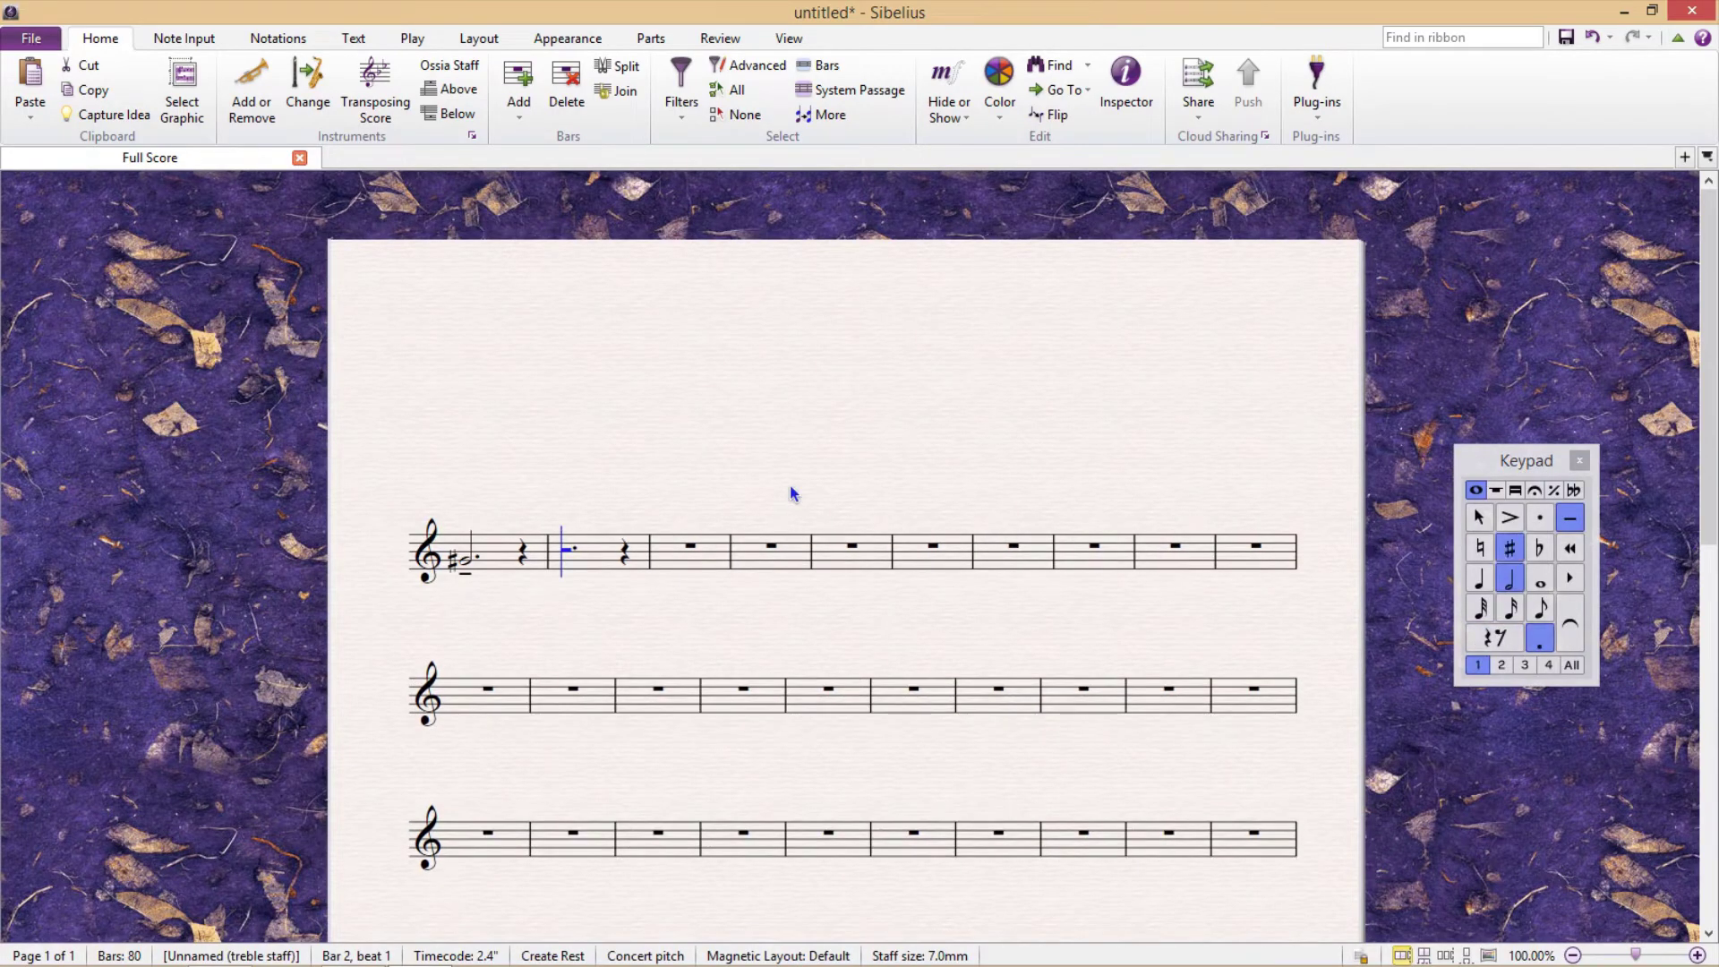
key(g)
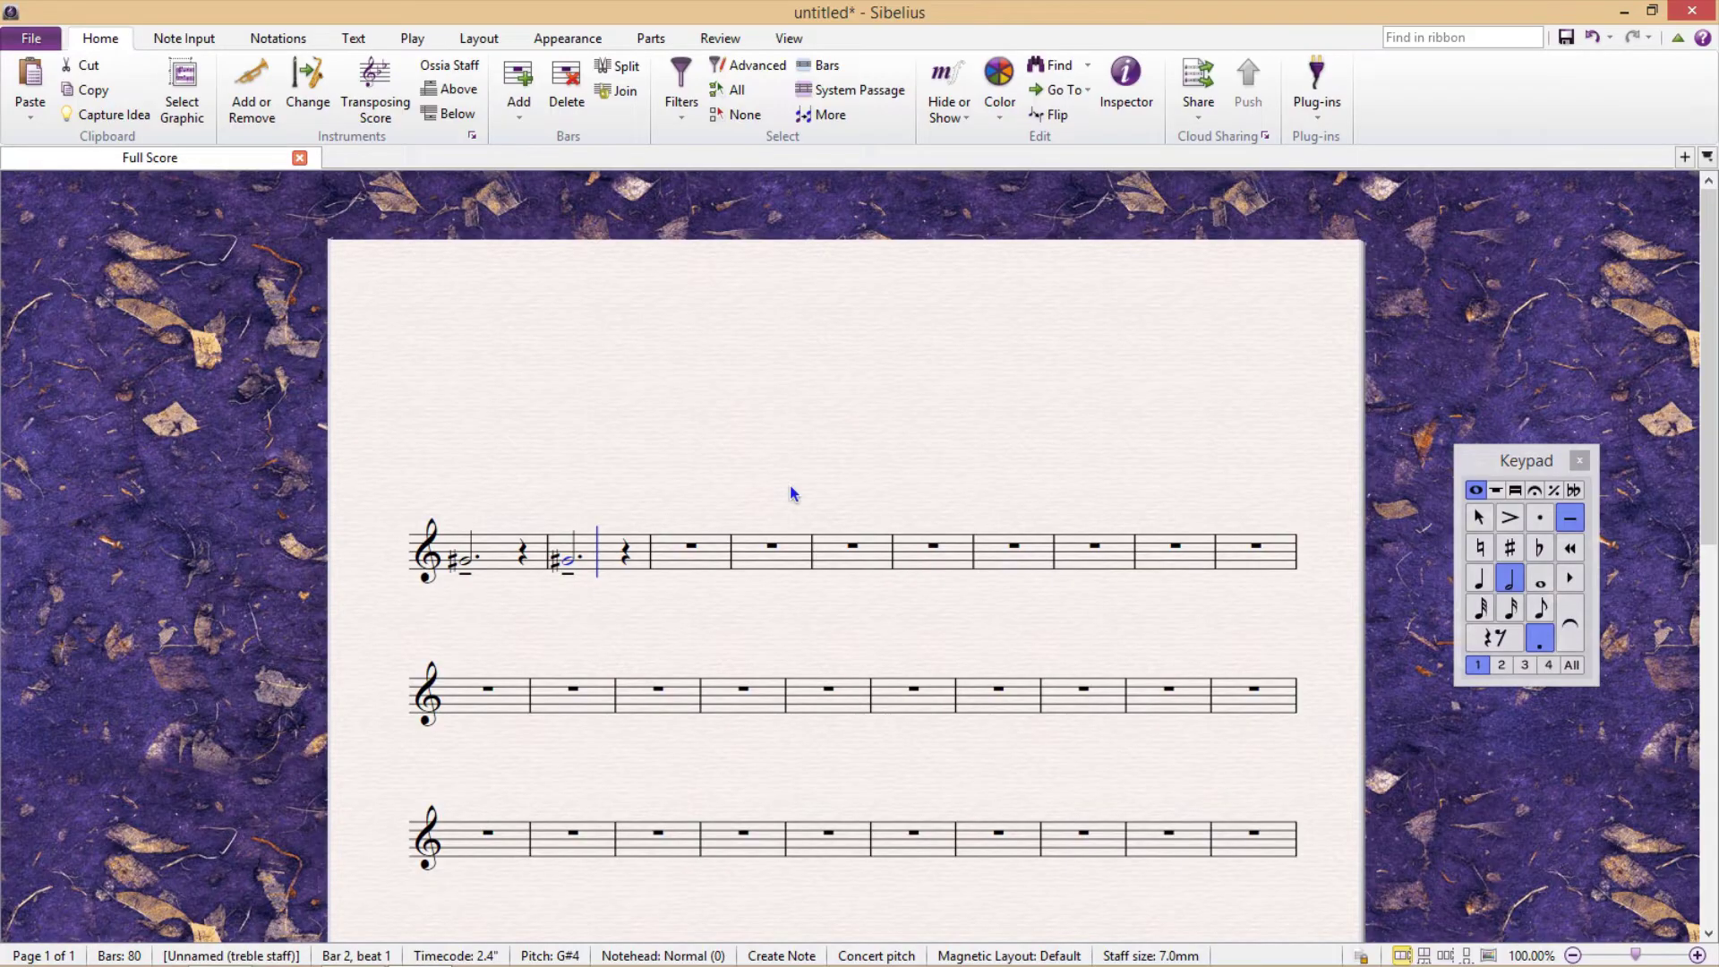
key(Escape)
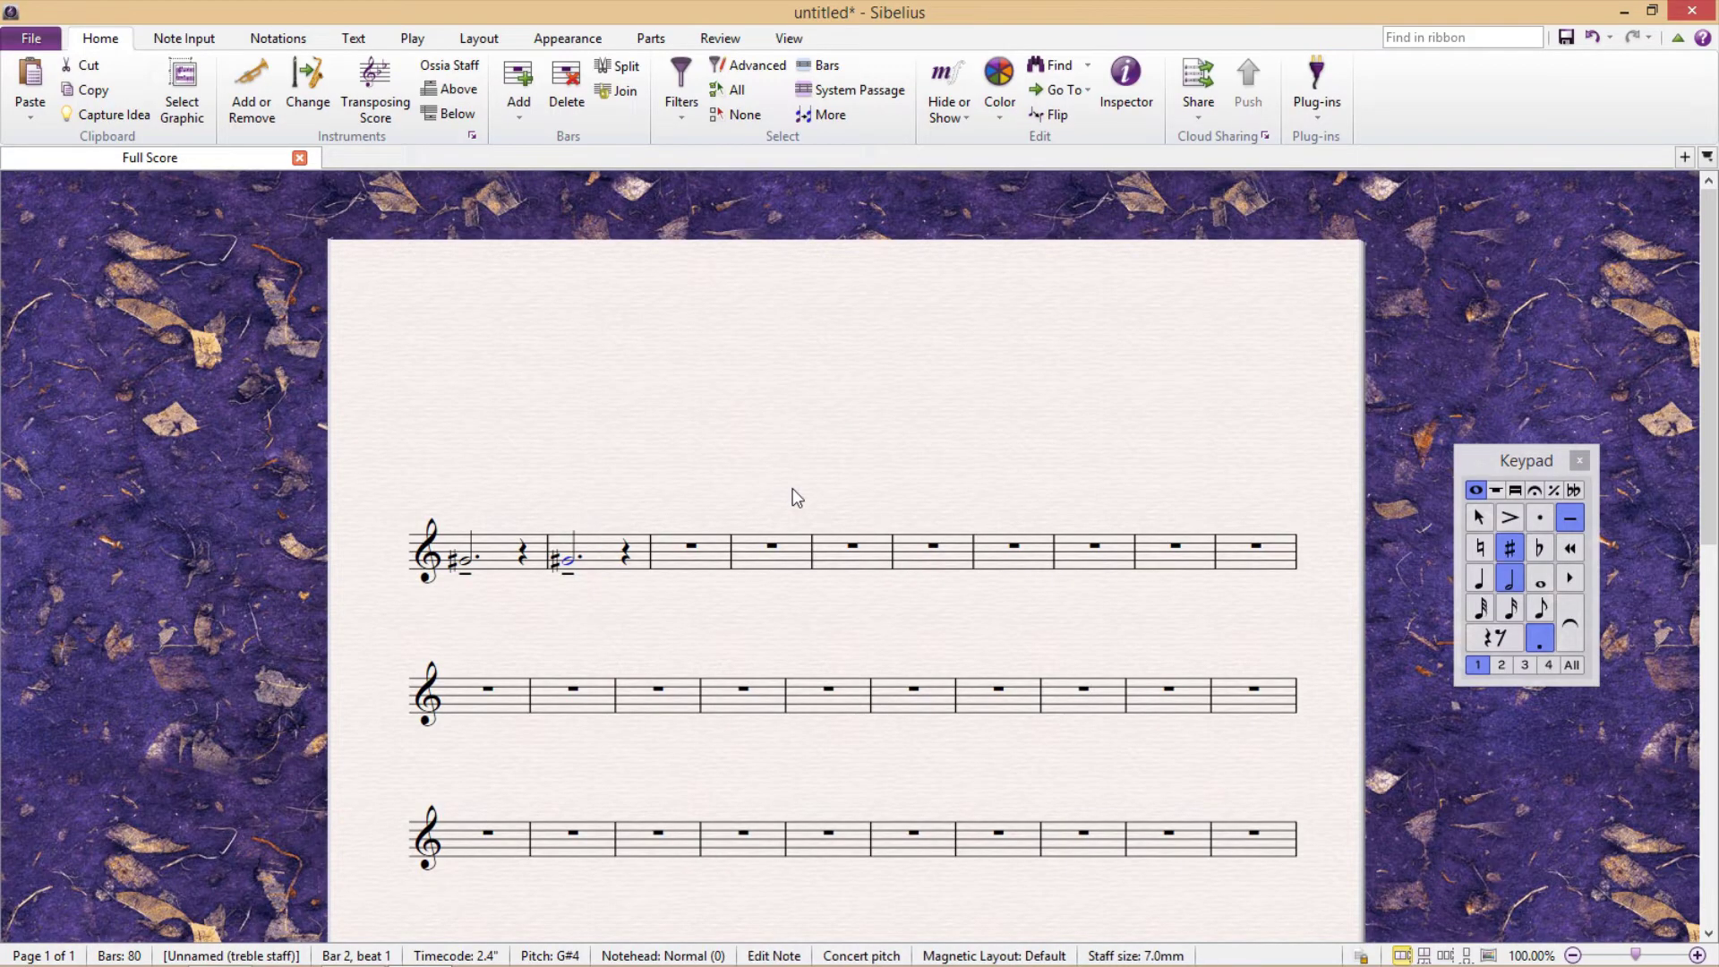
- Delete the contents of bars 1 to 3 on the first staff
click(710, 572)
shift+click(535, 557)
key(Delete)
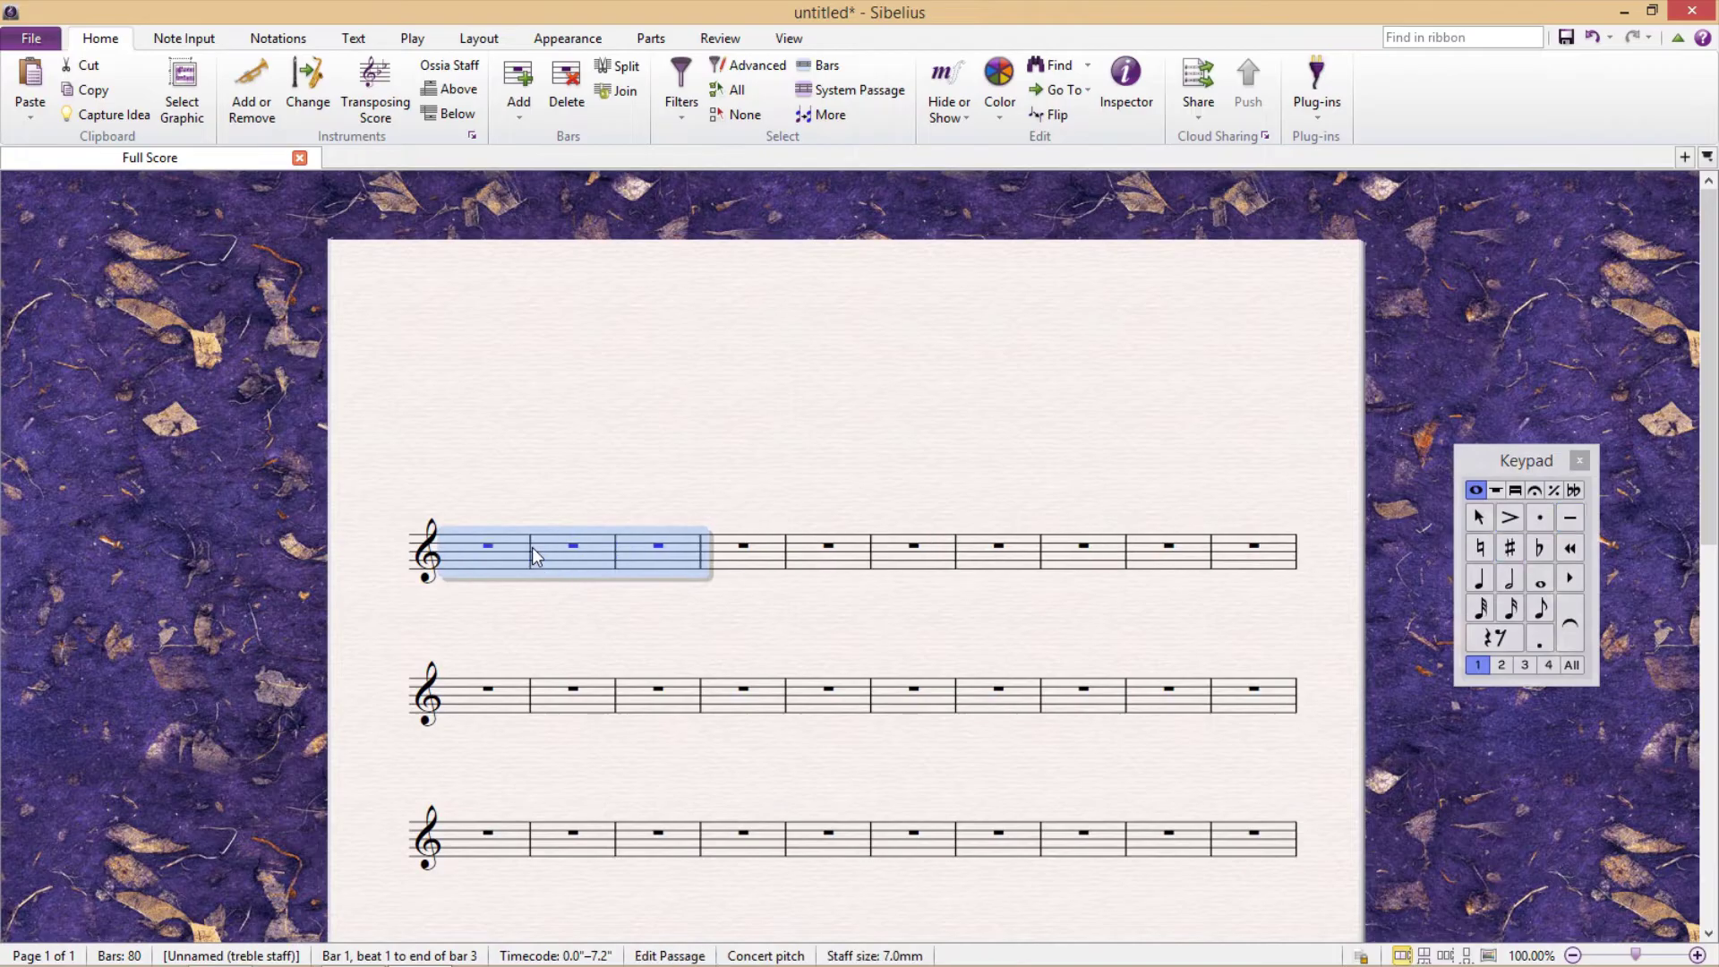
- Fill bar 1 with the eighth notes C, D, E, C, D, E and a quarter-note F
key(Left)
key(KP_3)
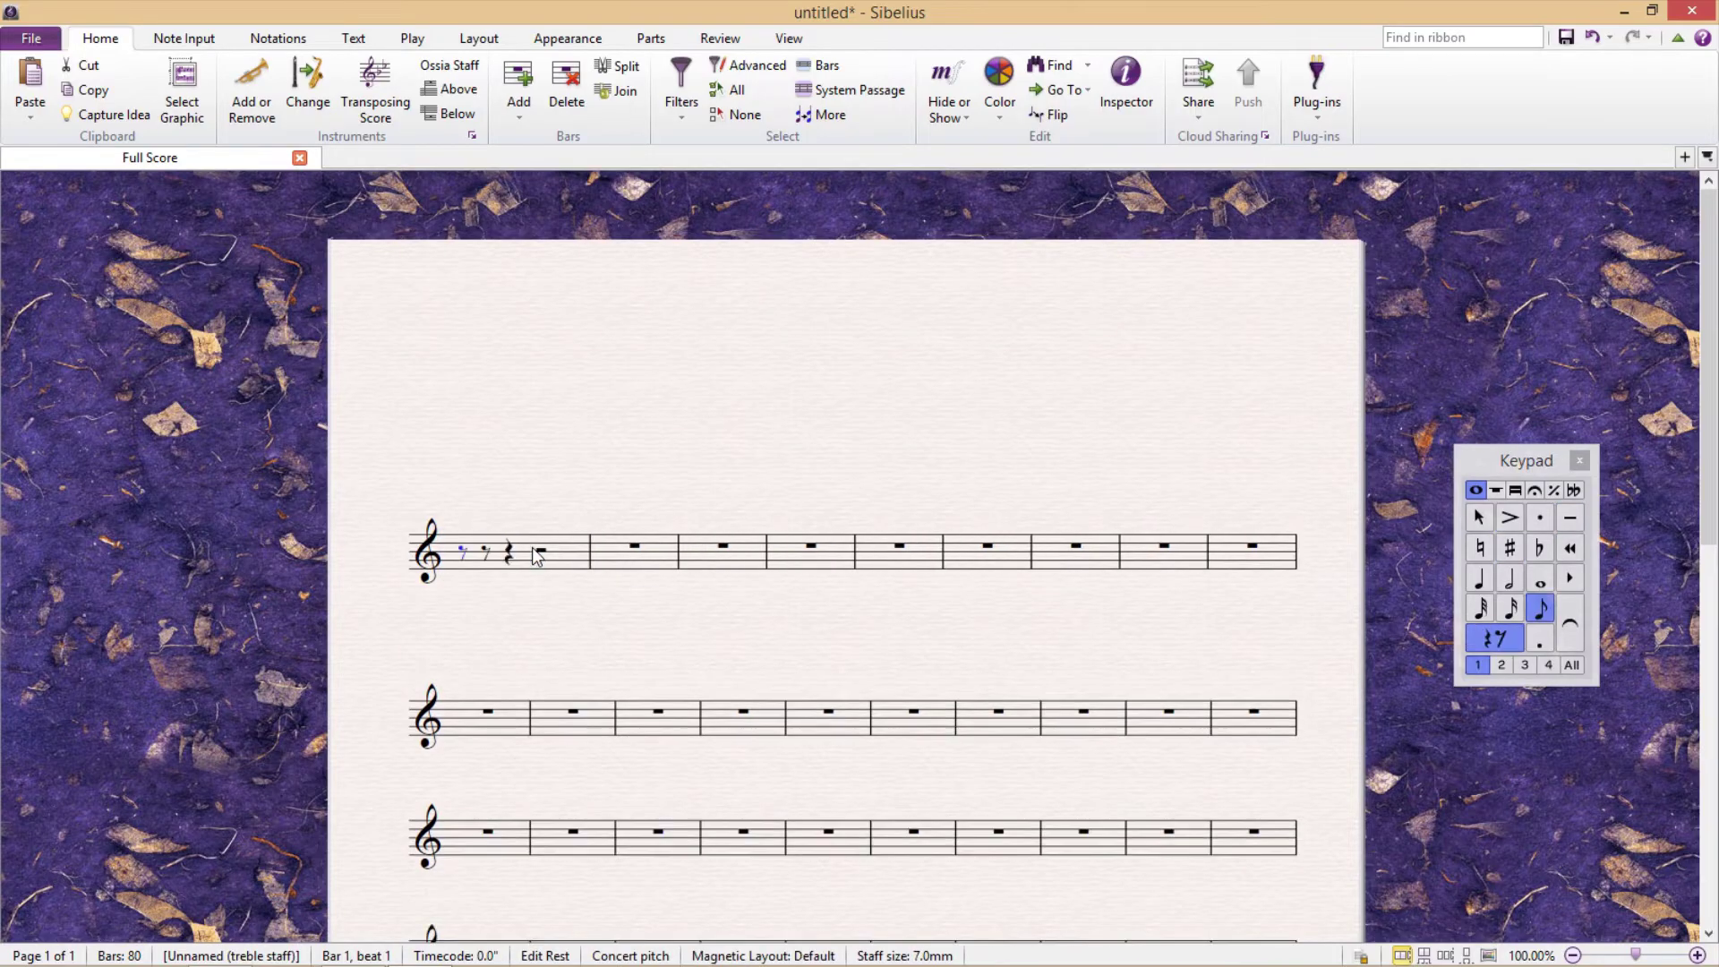
key(c)
key(d)
key(e)
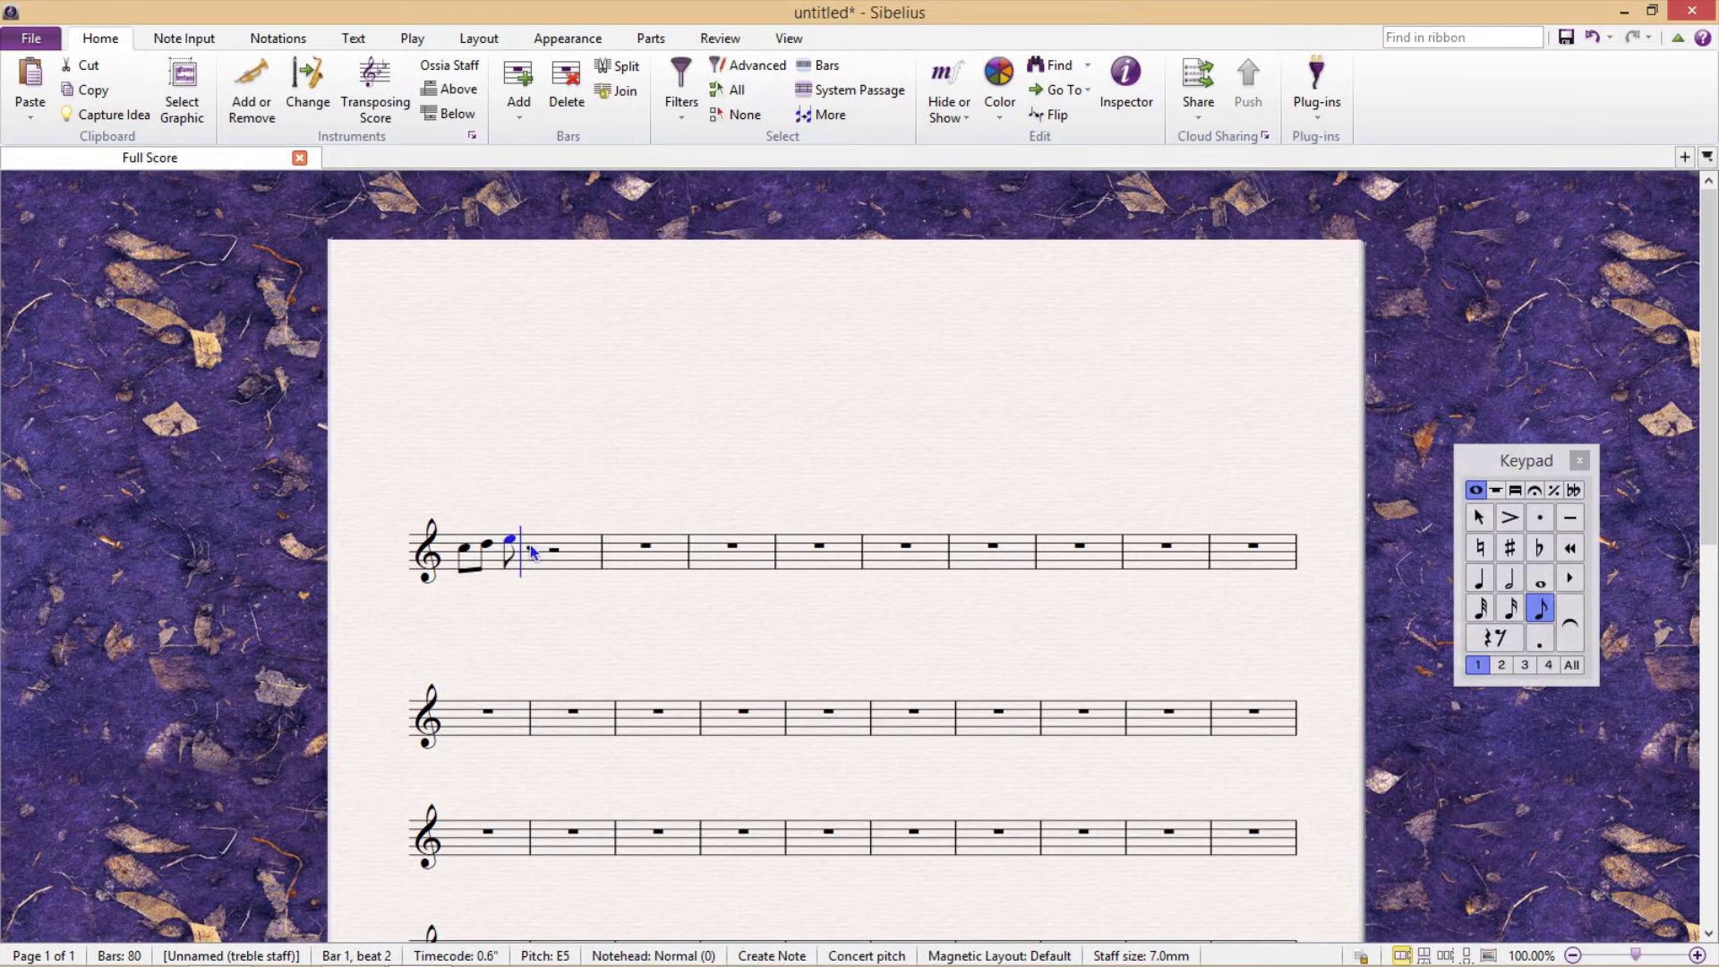
key(d)
key(e)
key(KP_4)
key(f)
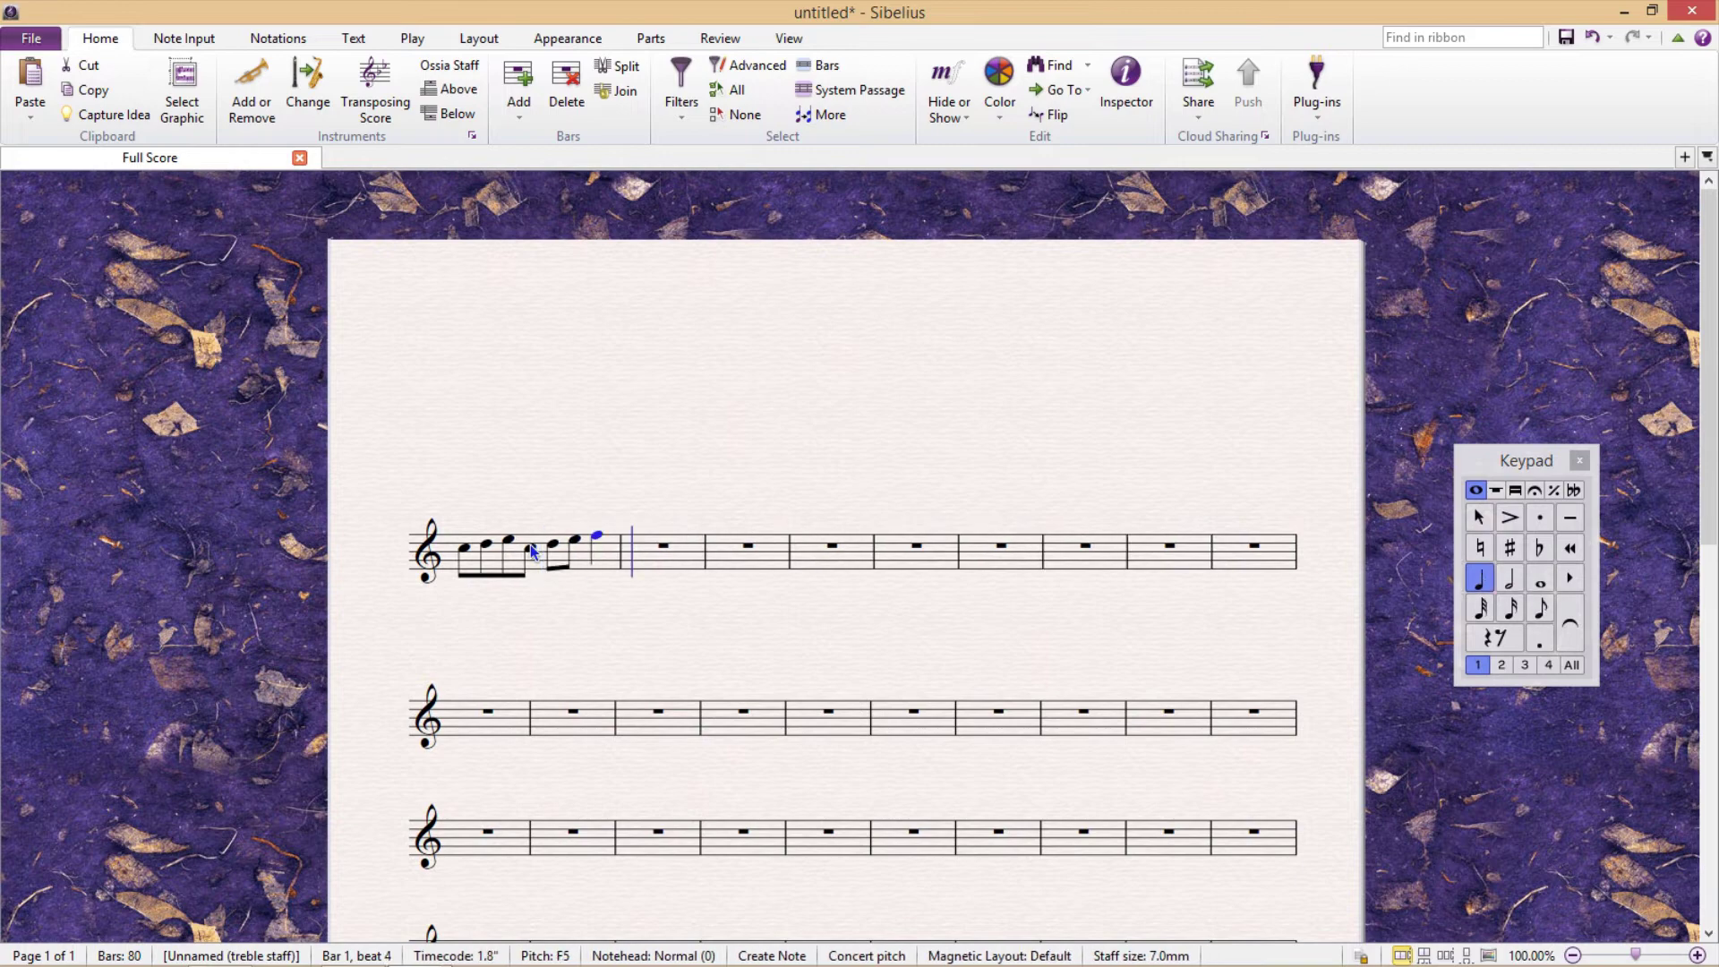
- Fill bar 2 with the eighth notes D, E, F, D, E, F and a quarter-note G
key(KP_3)
key(d)
key(e)
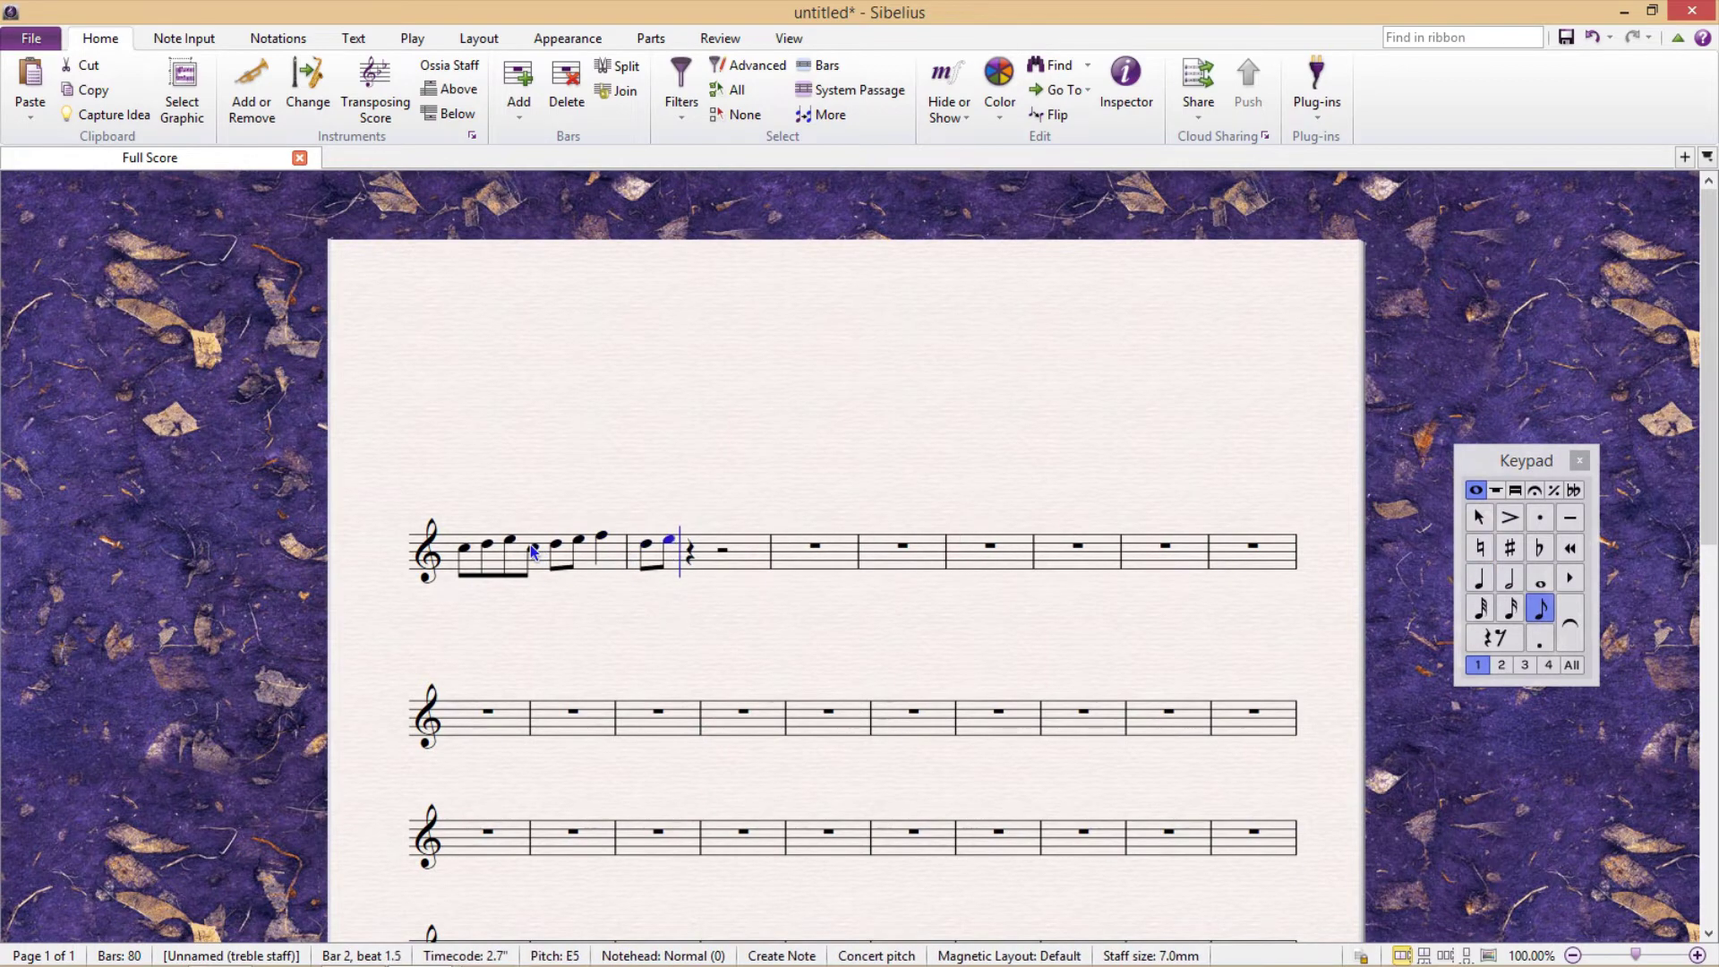
key(f)
key(d)
key(e)
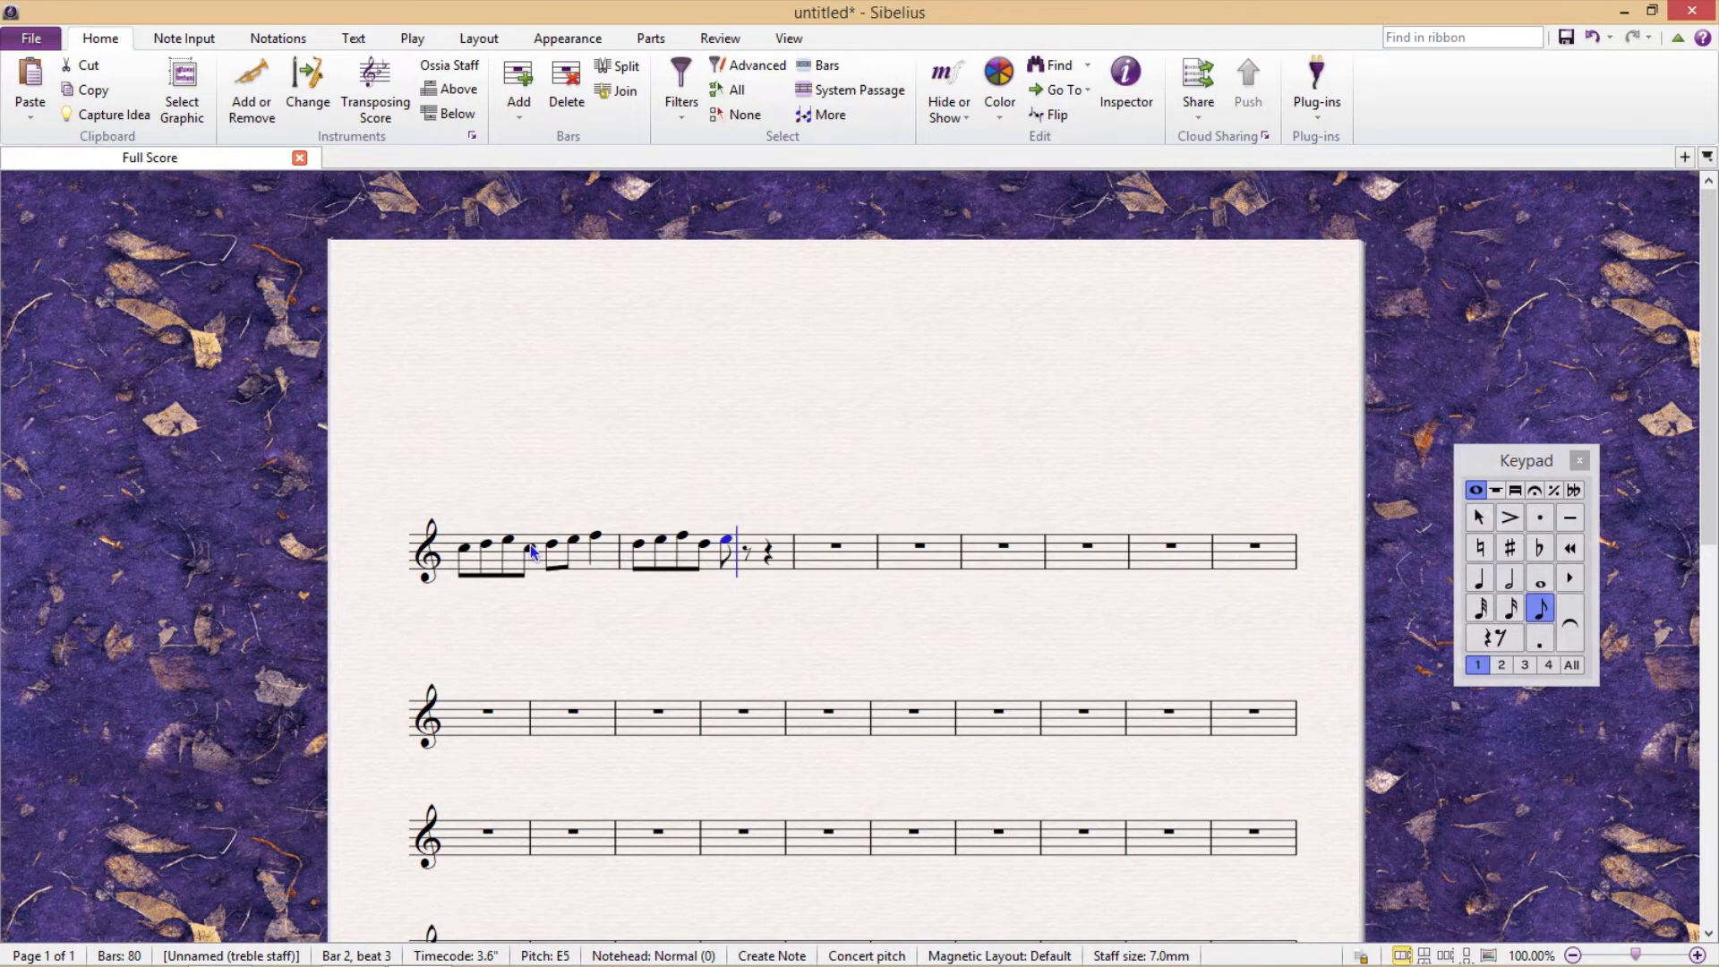
key(f)
key(KP_4)
key(g)
- Fill bar 3 with the eighth notes E, F, G, E, F, G and a quarter-note A, and end note input
key(KP_3)
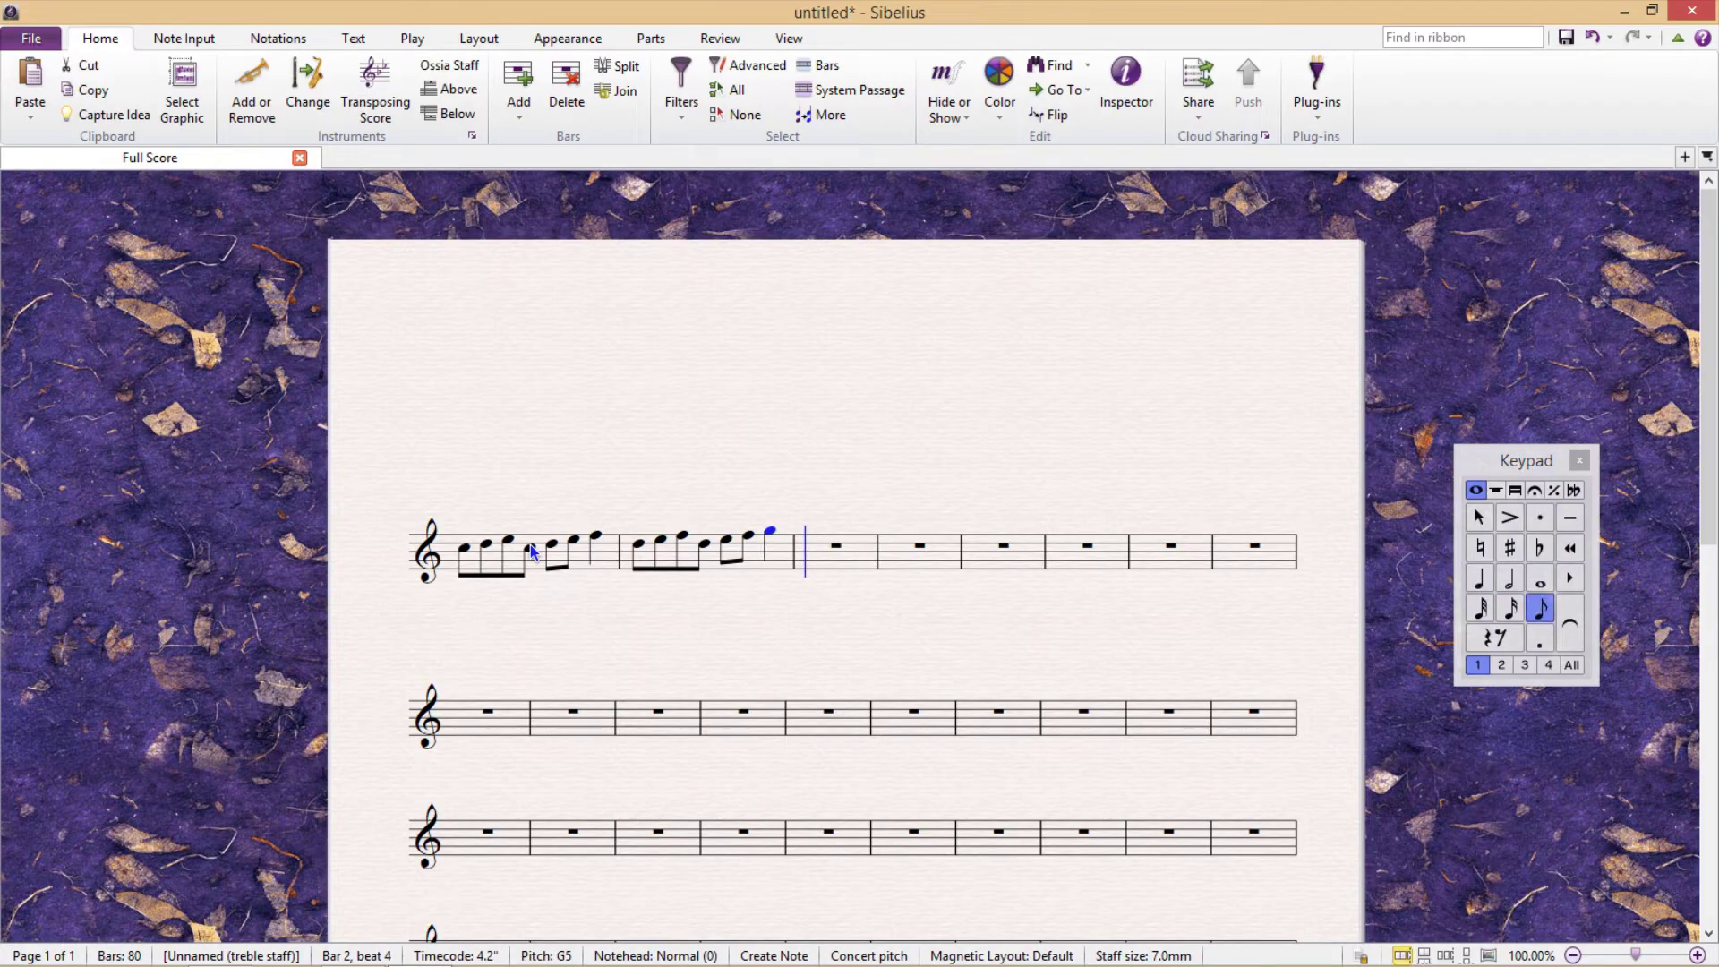
key(e)
key(f)
key(g)
key(e)
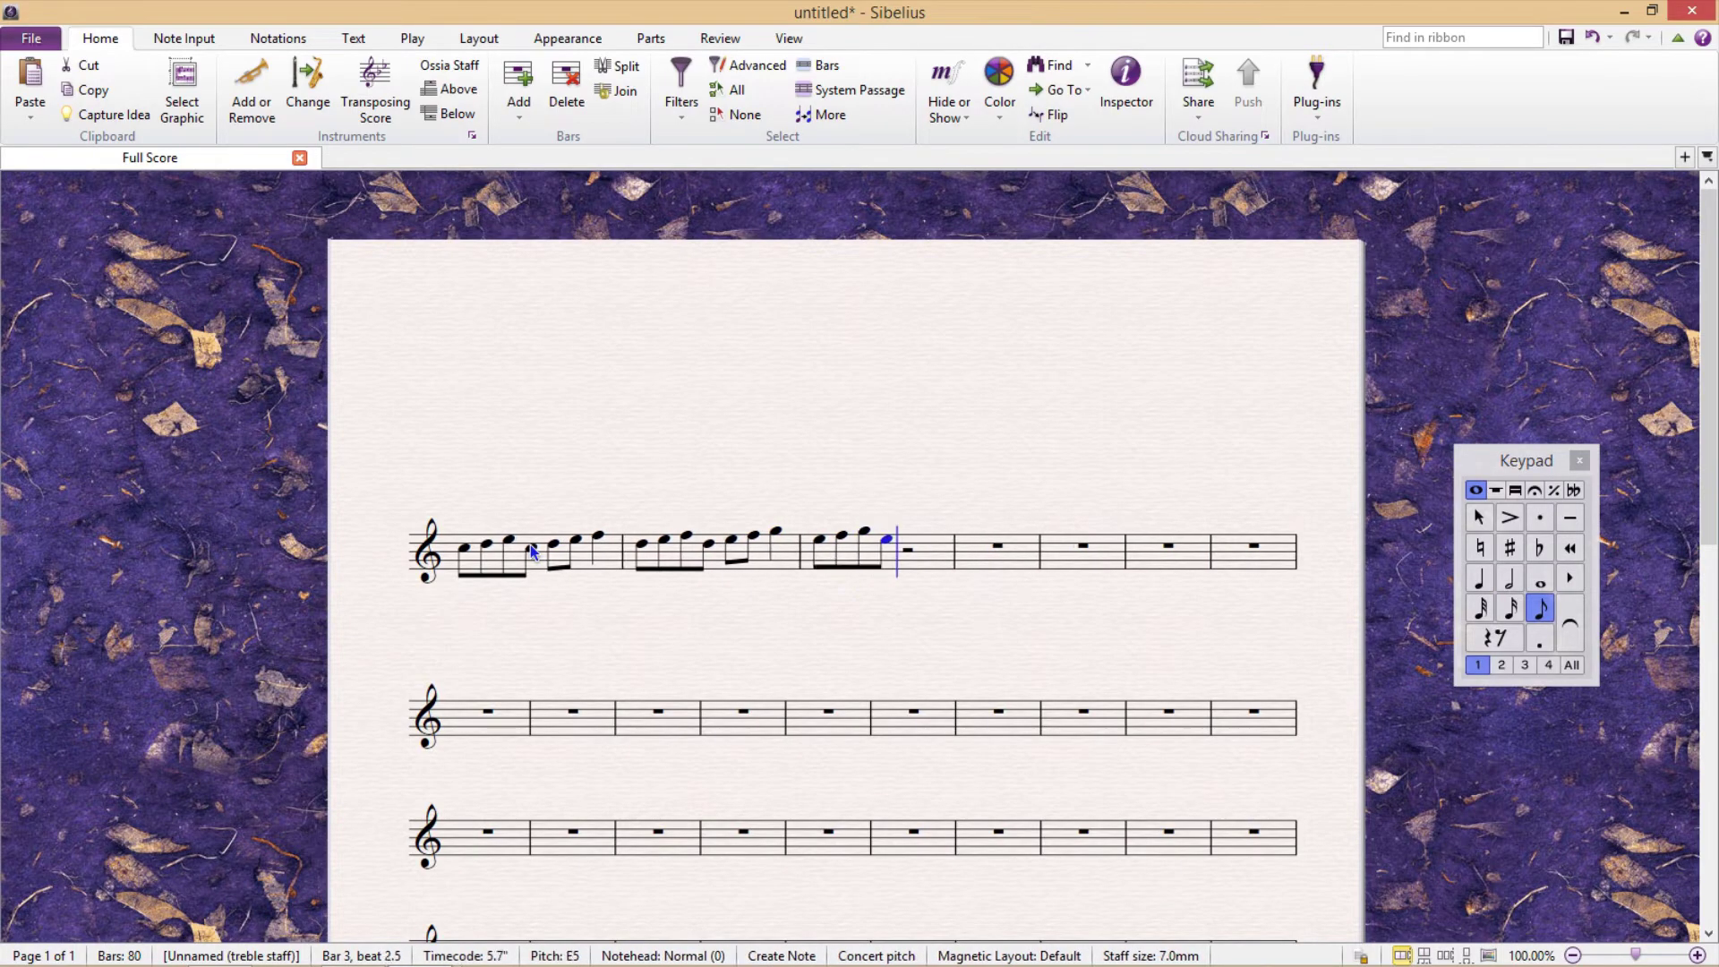
key(f)
key(g)
key(KP_4)
key(a)
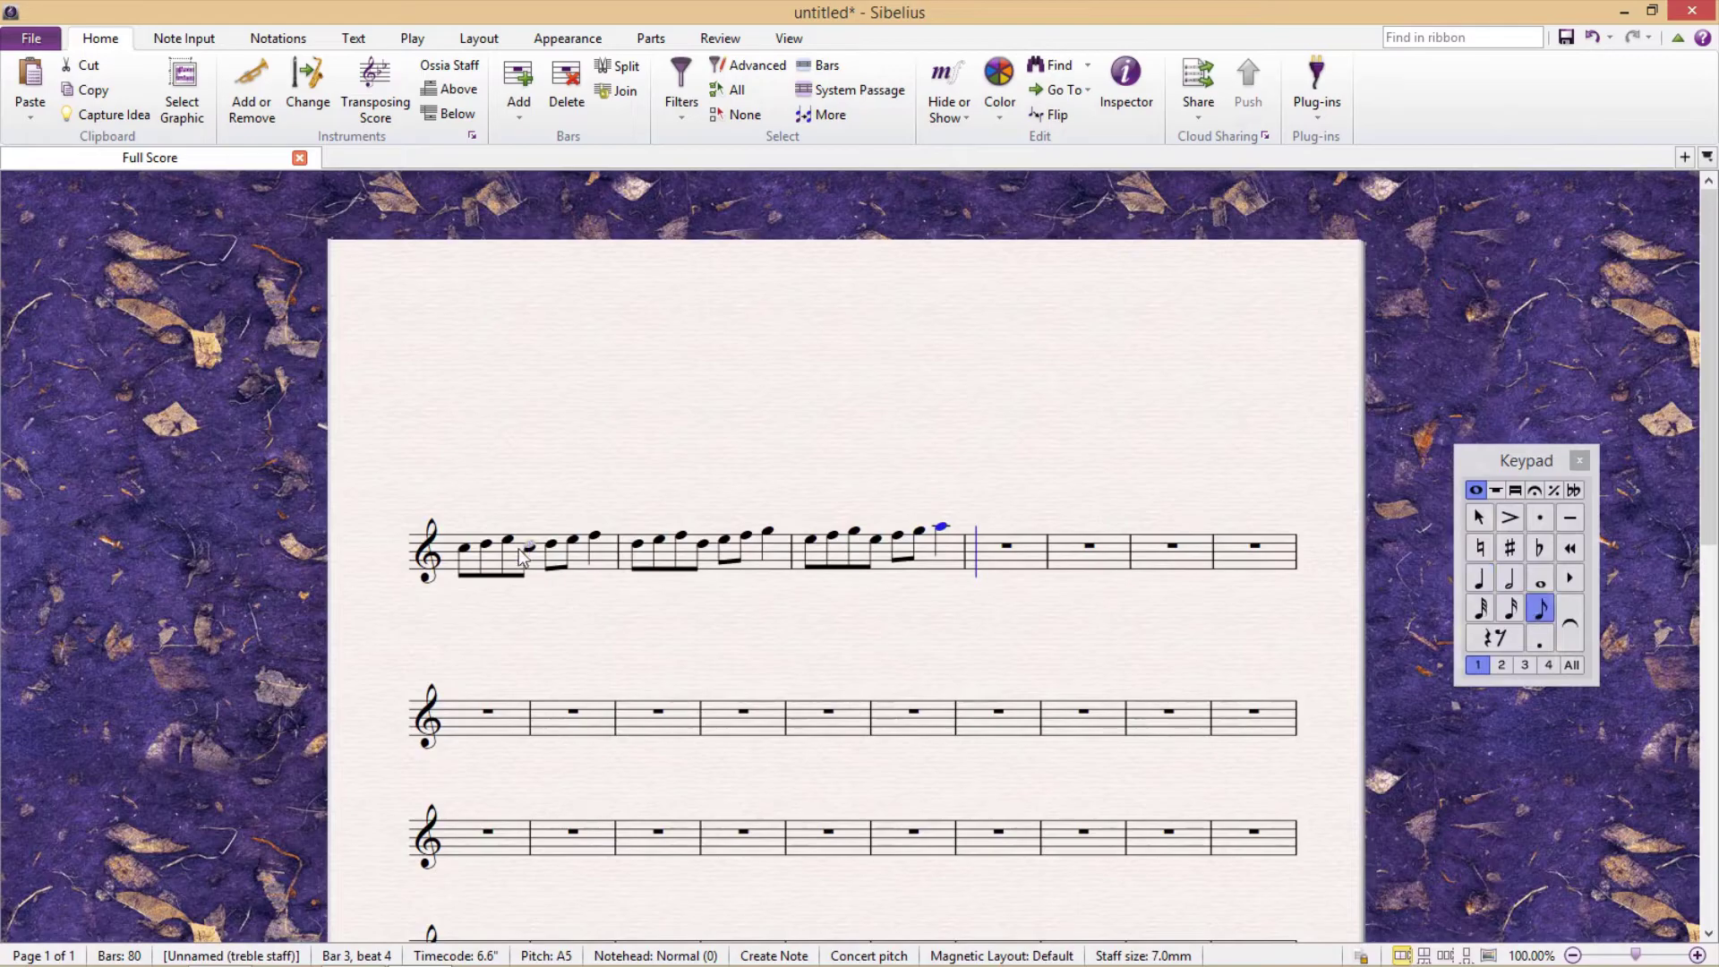
key(Escape)
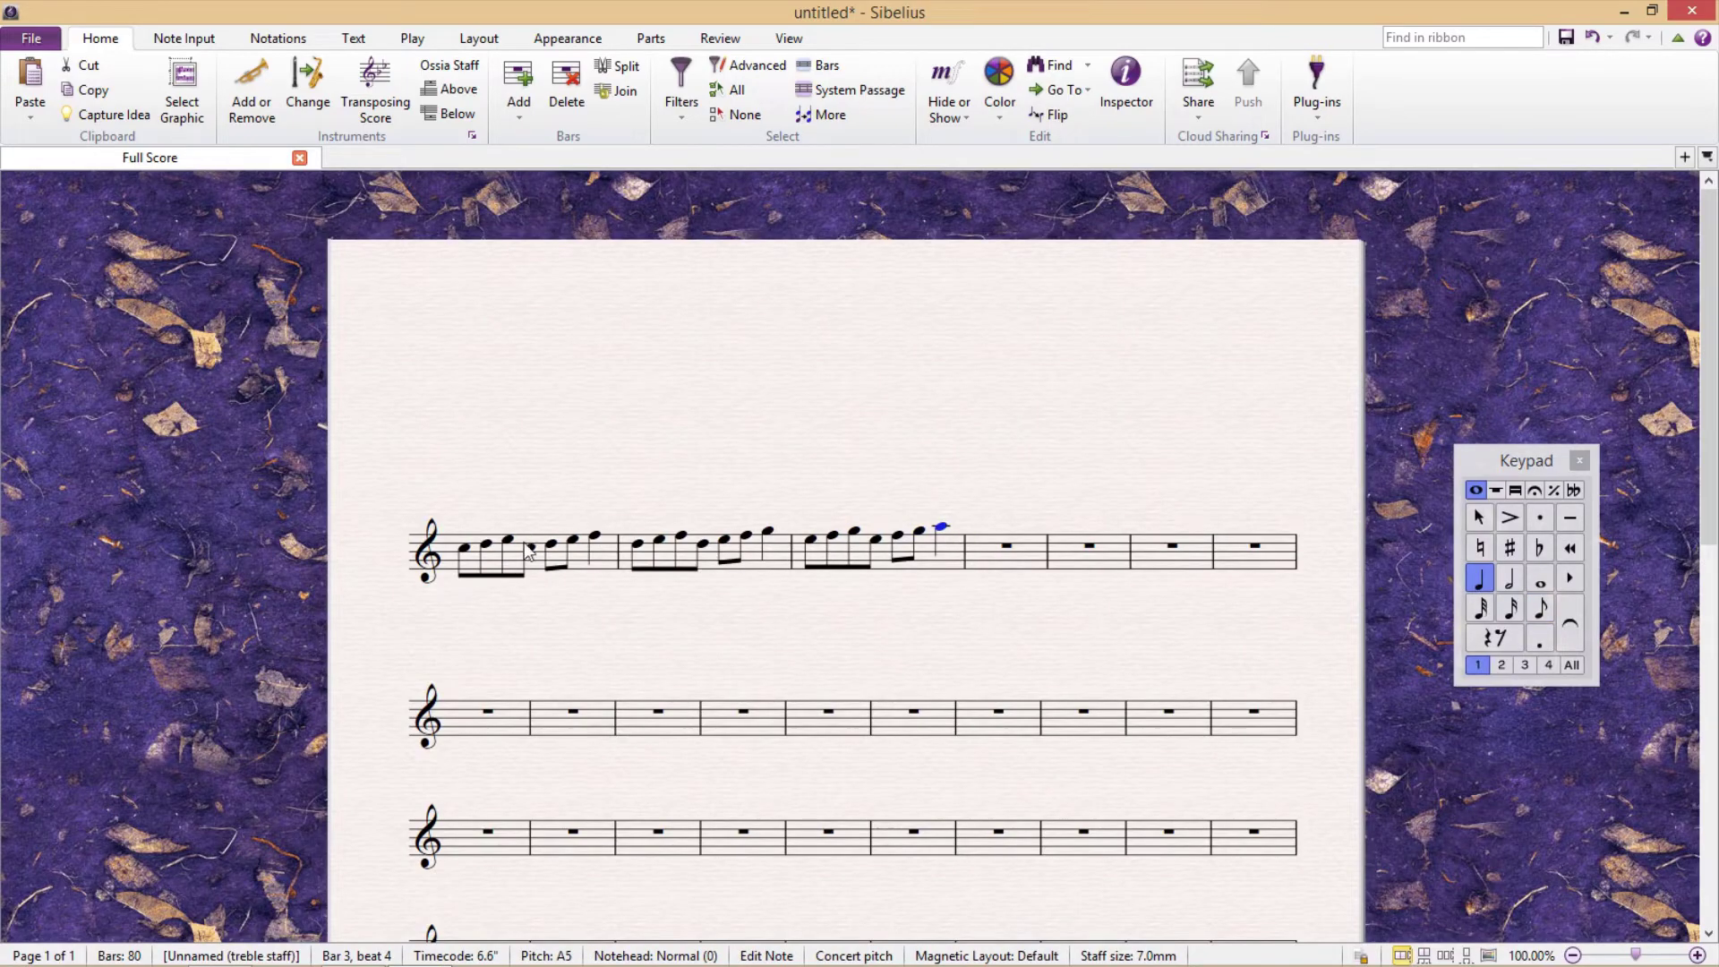
- Add an accent to the first note of bar 1 and staccatos to its last three notes
click(464, 548)
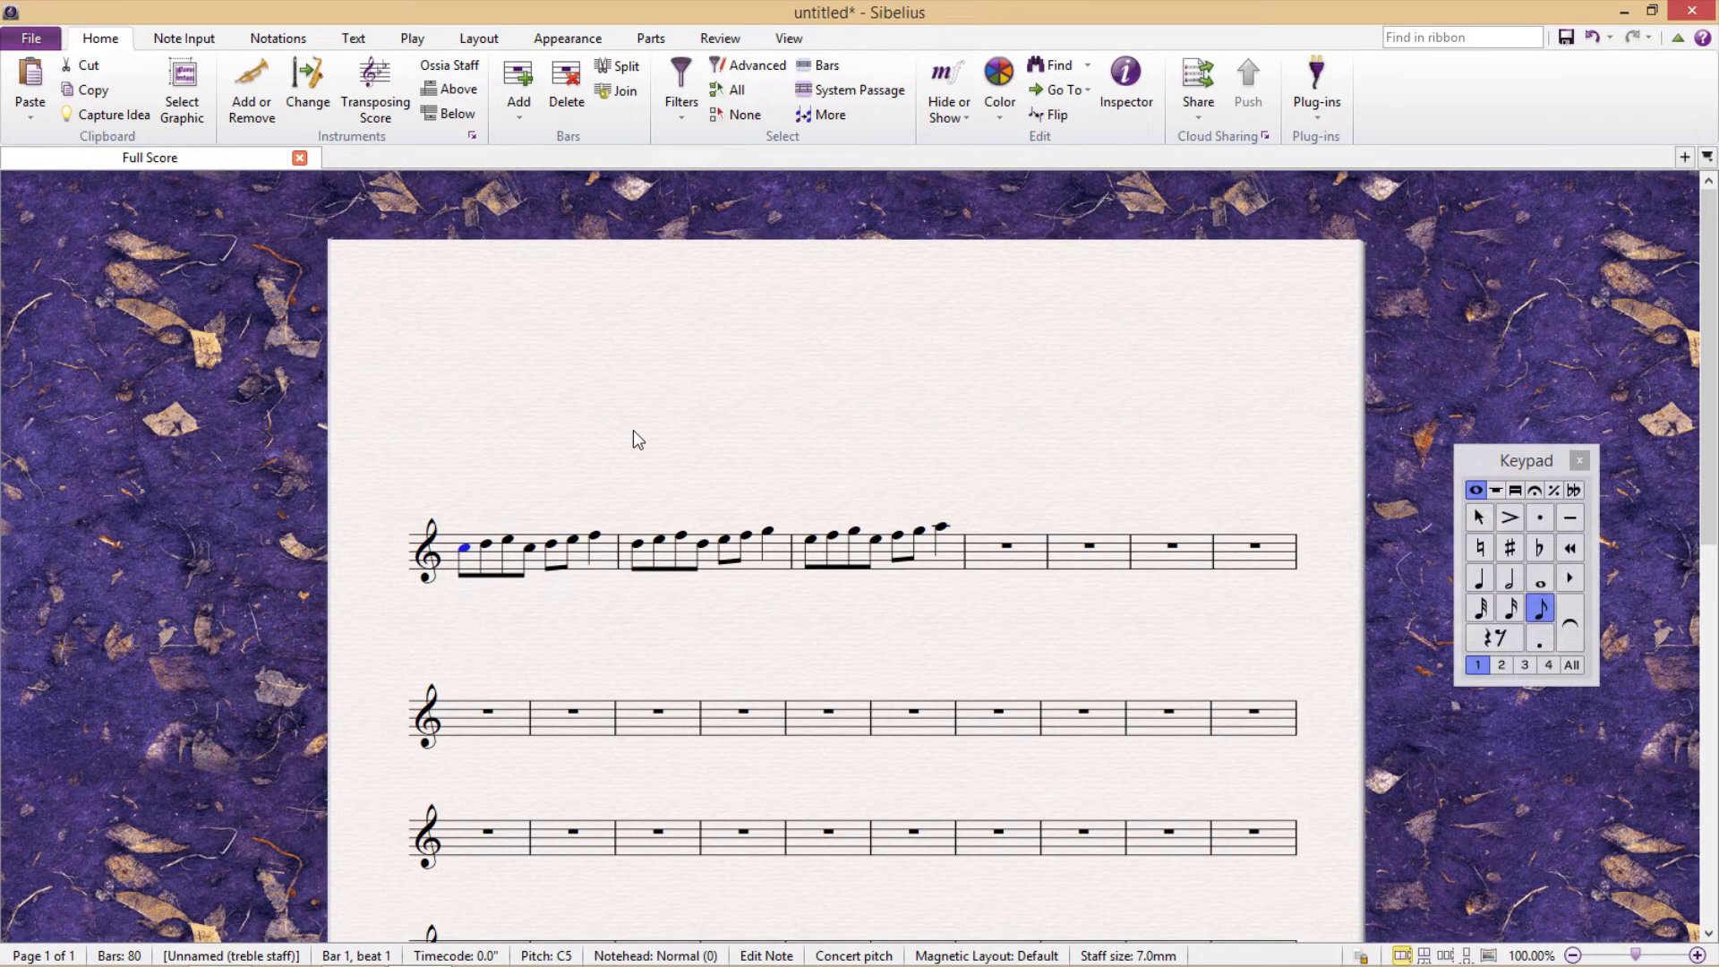
key(KP_Divide)
key(Right)
key(Right)
key(Right)
key(Right)
key(Right)
key(Right)
key(Left)
key(Left)
key(KP_Multiply)
key(Right)
key(KP_Multiply)
key(Right)
key(KP_Multiply)
- Add an accent to the first note of bar 2 and staccatos to its last three notes
key(Right)
key(KP_Divide)
key(Right)
key(Right)
key(Right)
key(Right)
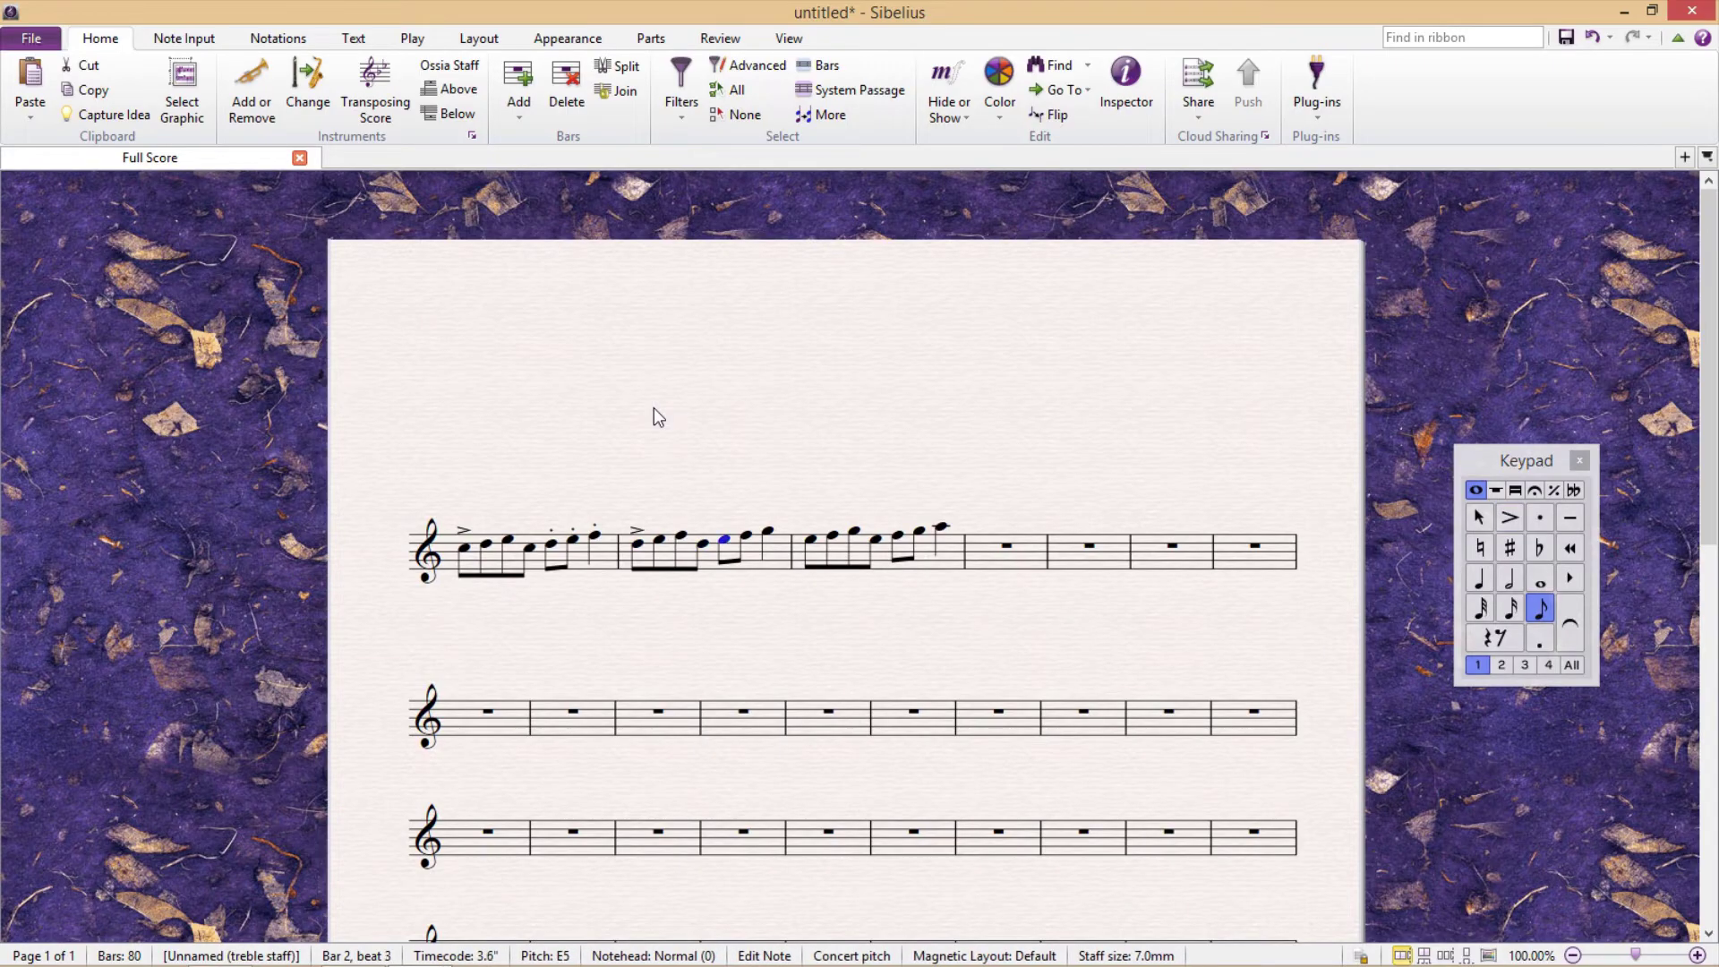
key(KP_Multiply)
key(Right)
key(KP_Multiply)
key(Right)
key(KP_Multiply)
- Add an accent to the first note of bar 3 and staccatos to its last three notes
key(Right)
key(KP_Divide)
key(Right)
key(Right)
key(Right)
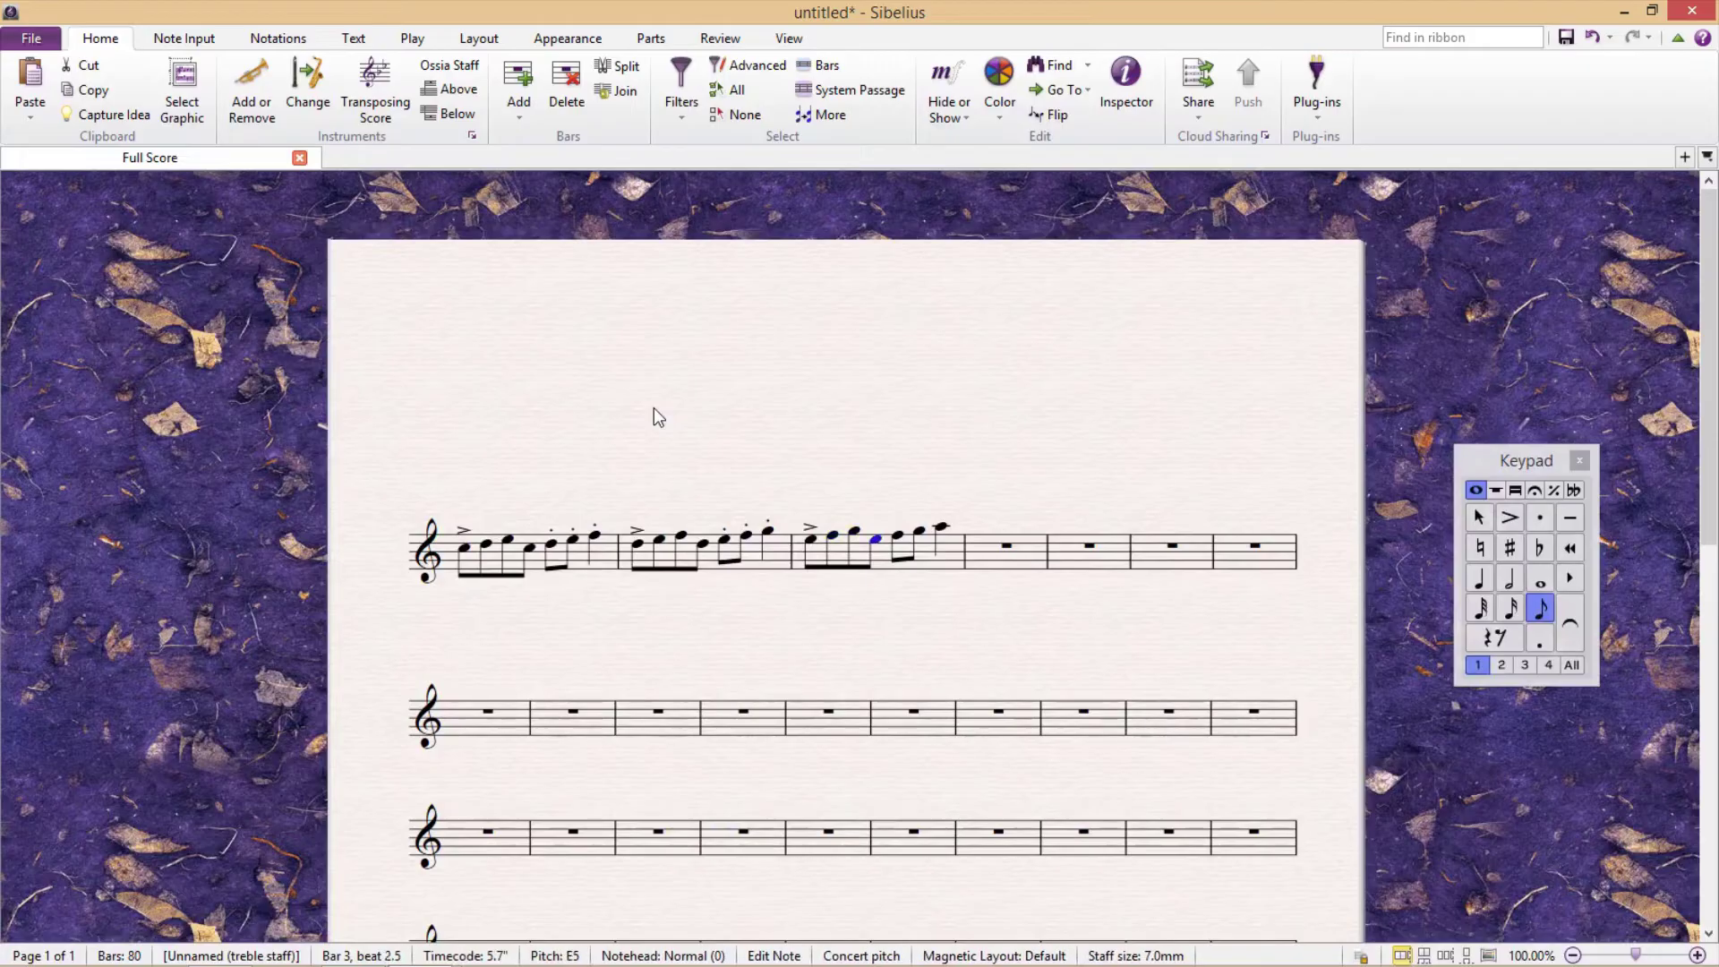
key(Right)
key(KP_Multiply)
key(Right)
key(KP_Multiply)
key(Right)
key(KP_Multiply)
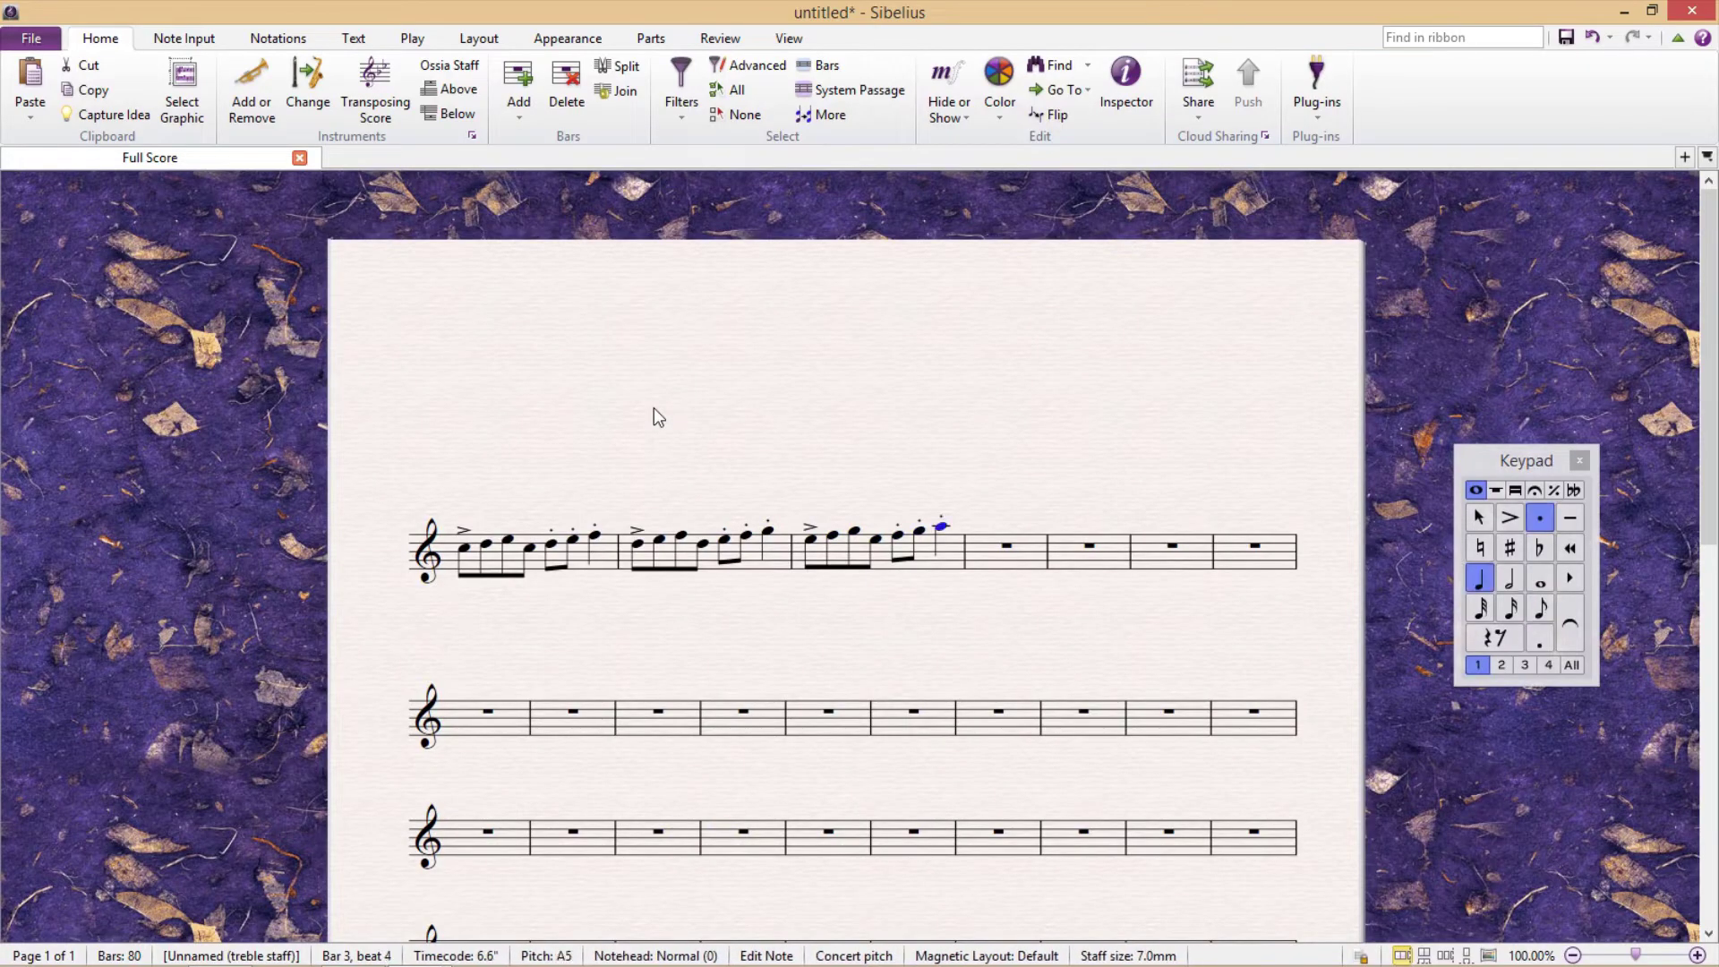
- Enter the quarter notes G, F, E and D in bar 4 and C at the start of bar 5, and end note input
key(Right)
key(g)
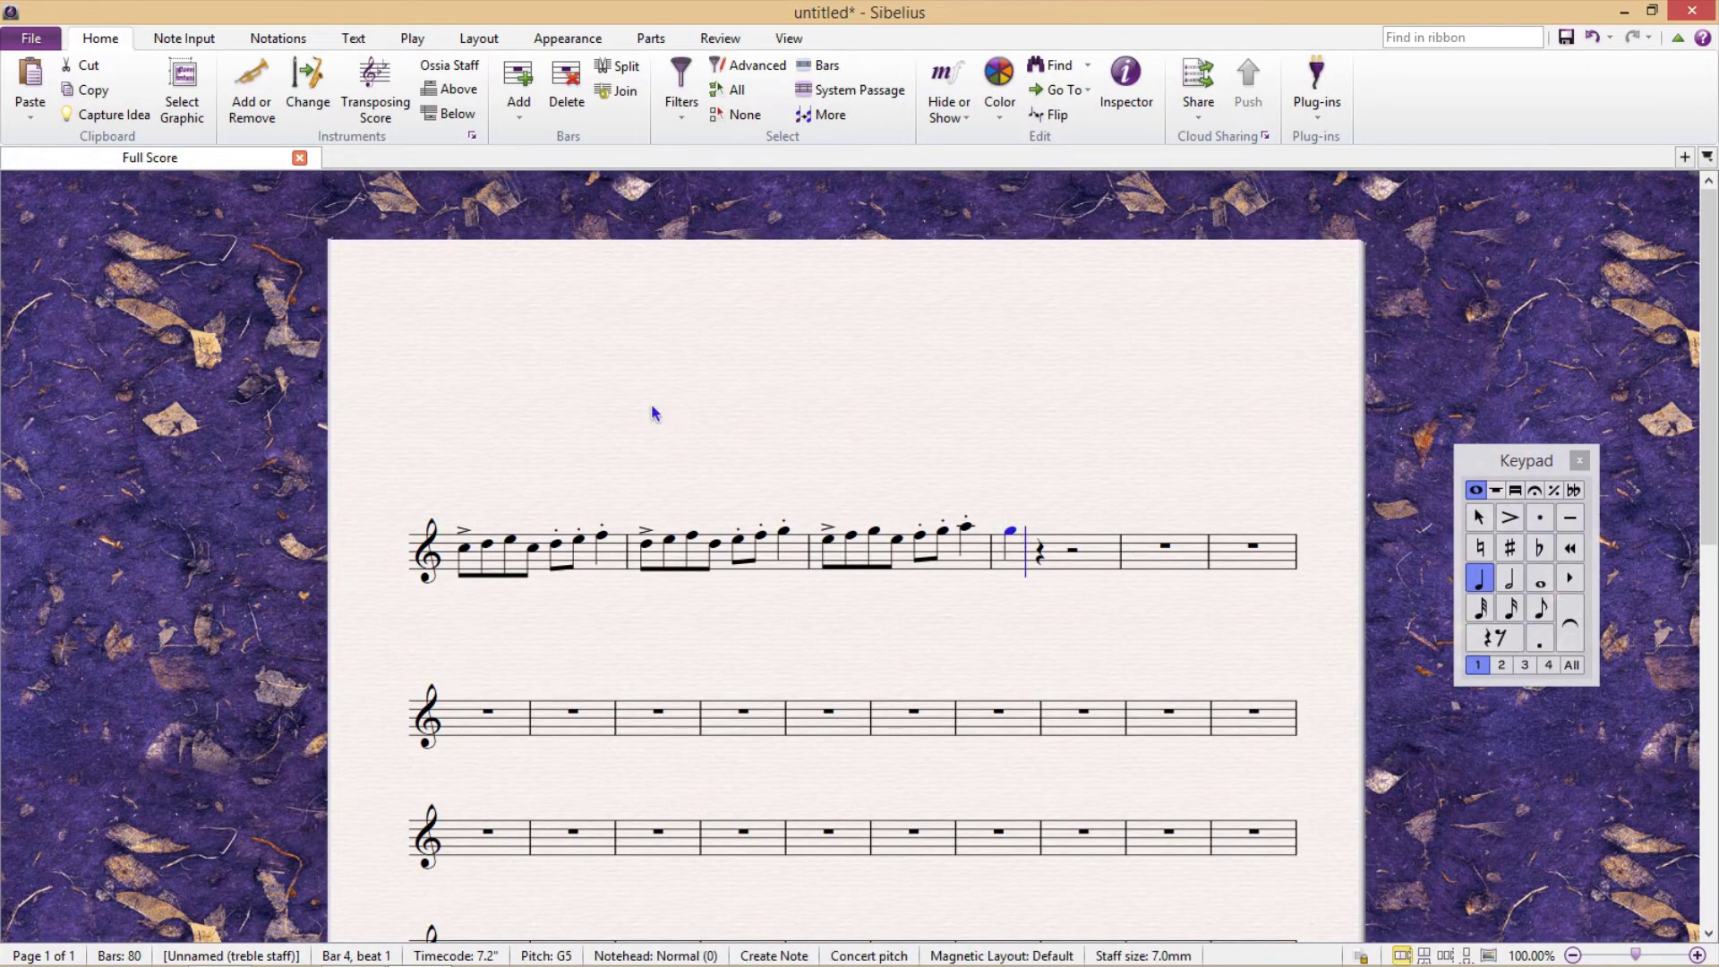
key(f)
key(e)
key(d)
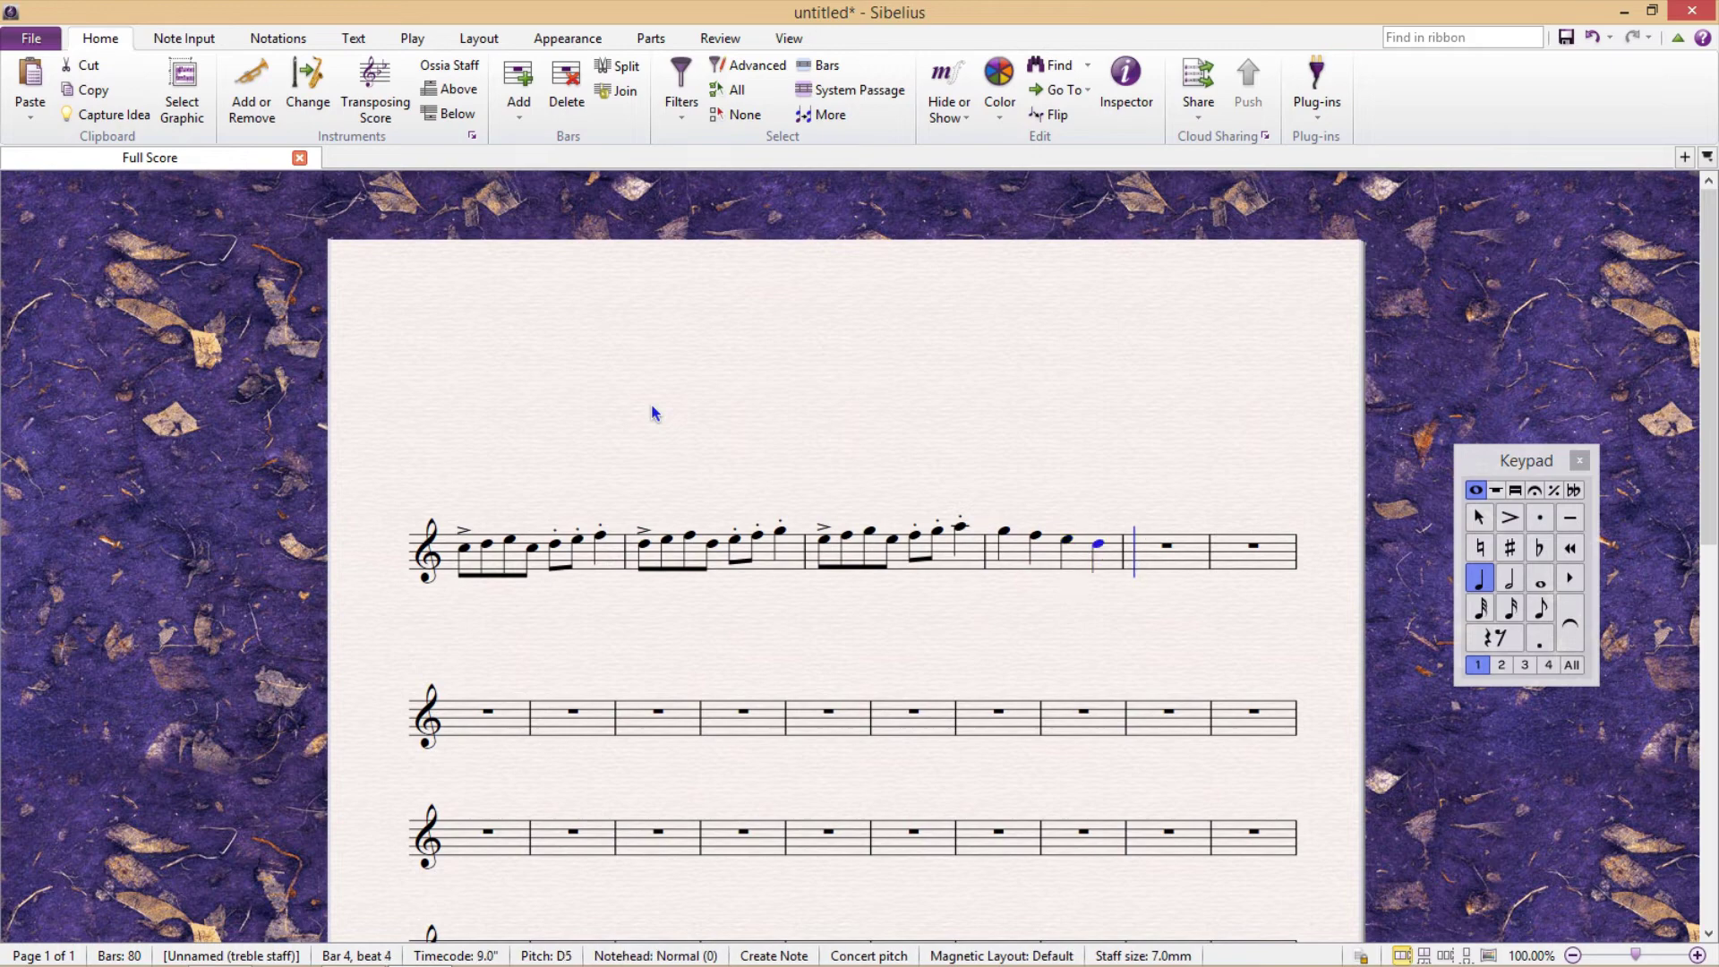
key(c)
key(Escape)
- Add an accent and a tenuto to the G in bar 4, and a staccato to the following F
key(Left)
key(Left)
key(Left)
key(Left)
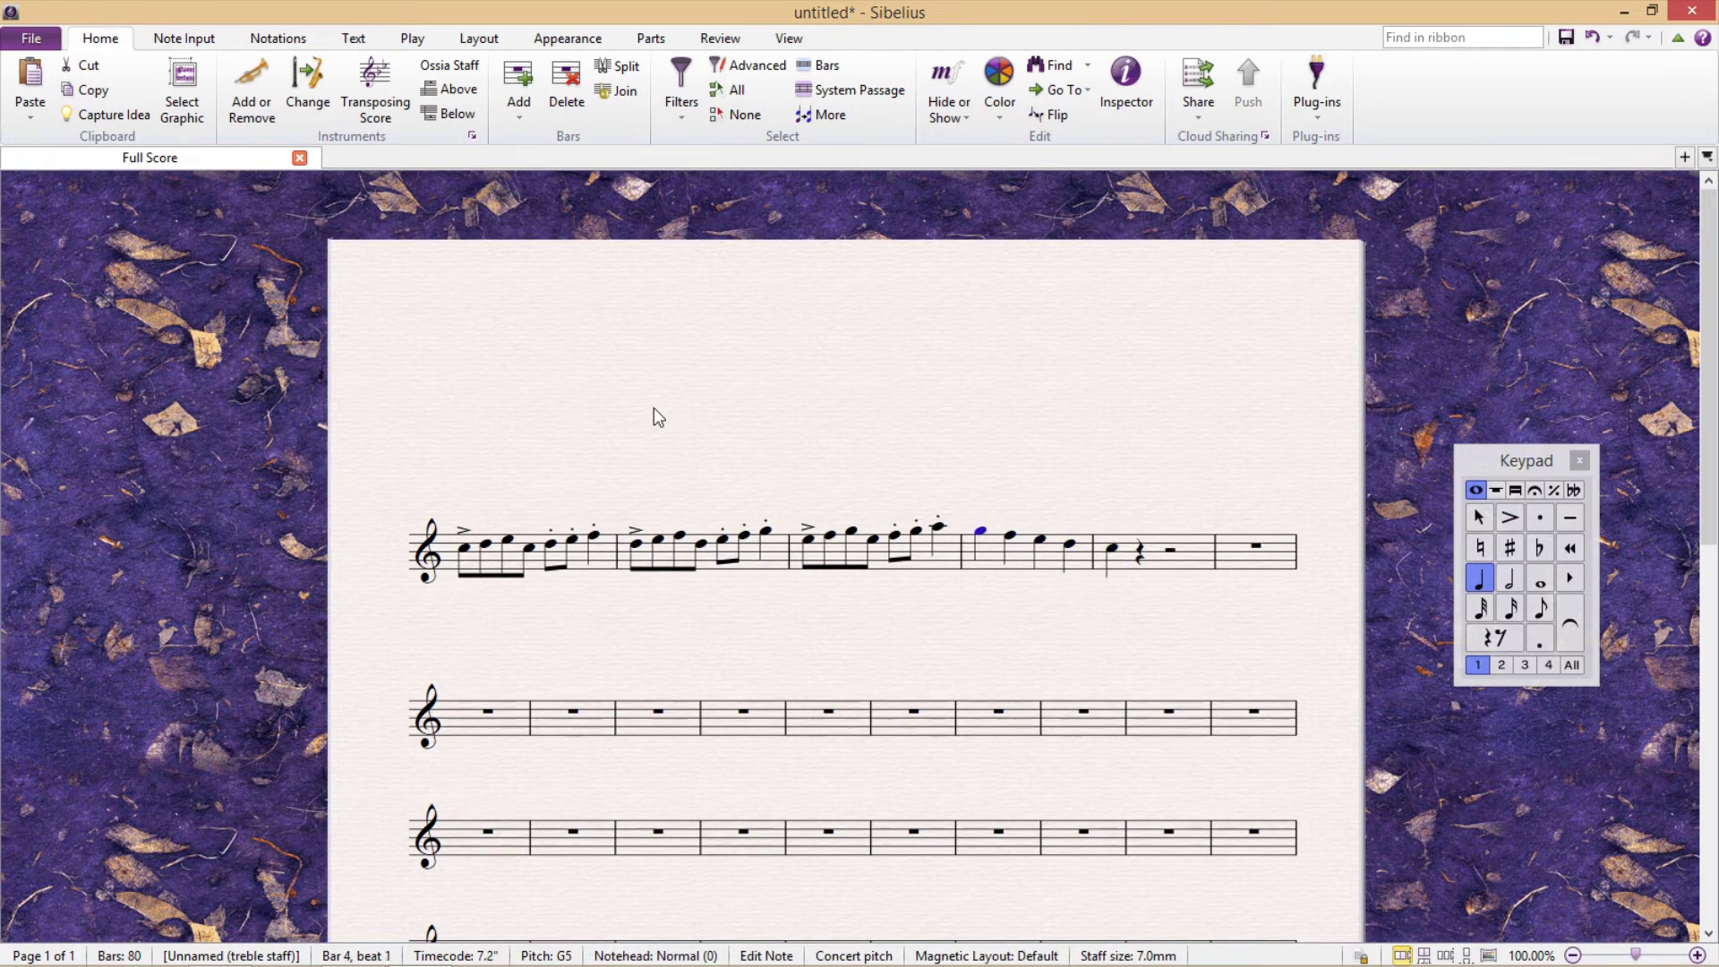
key(KP_Divide)
key(KP_Subtract)
key(Right)
key(KP_Multiply)
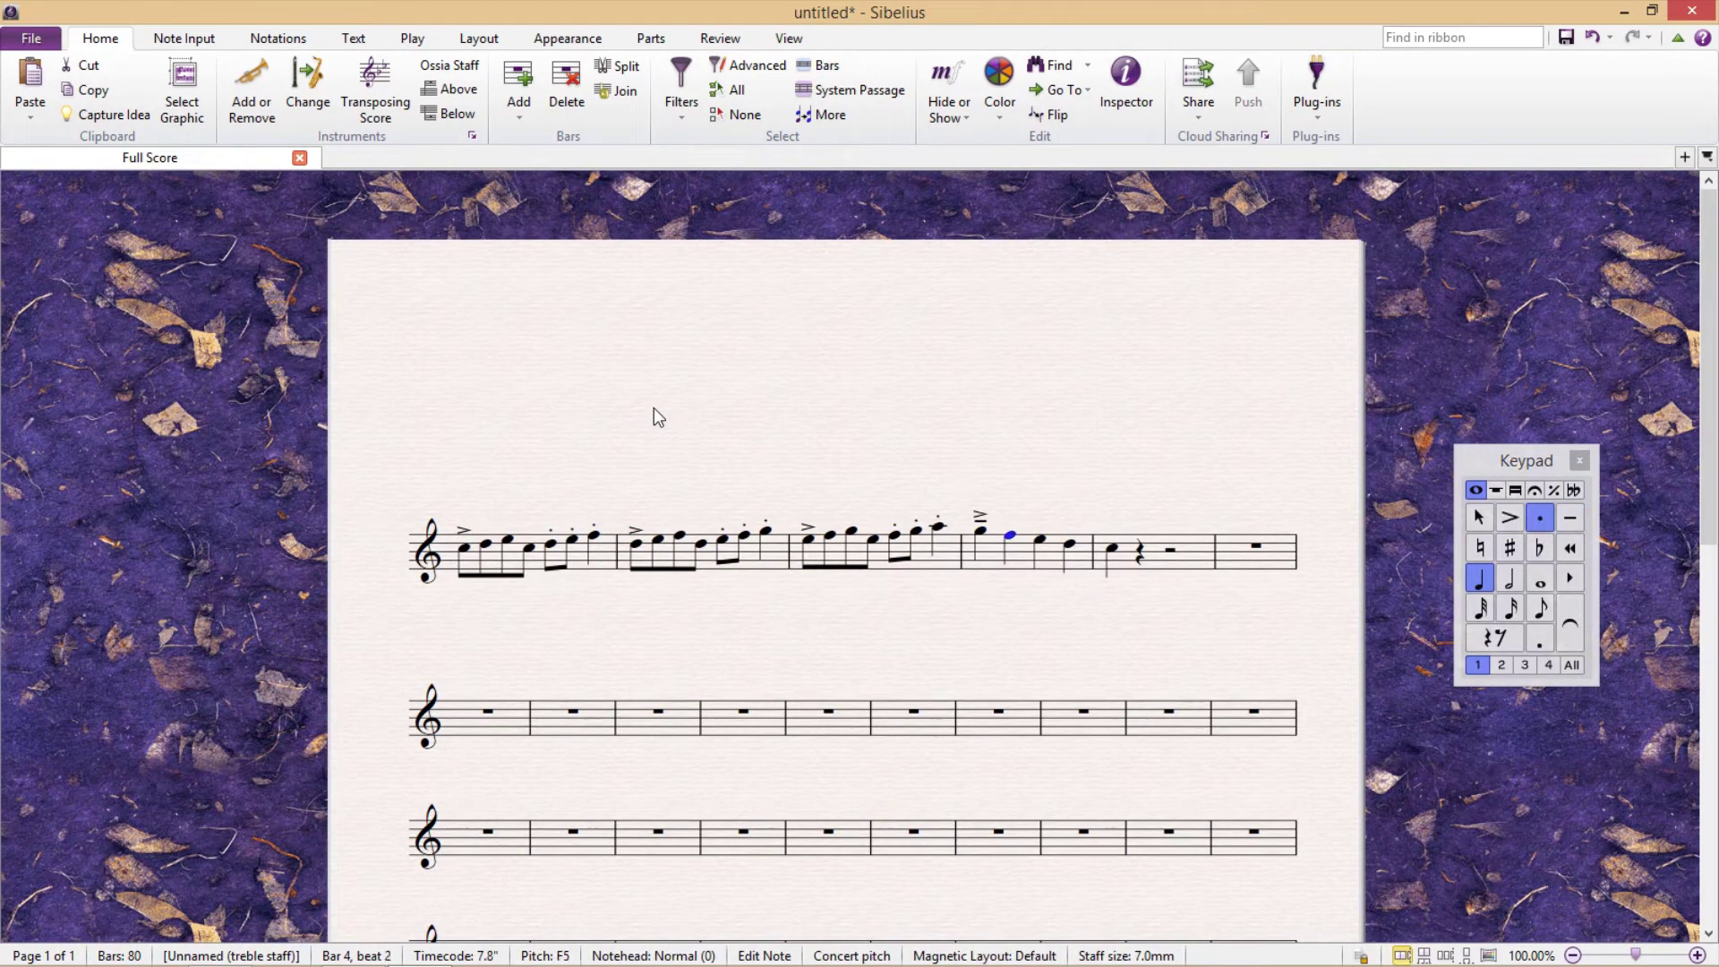
- Add an accent and tenuto to bar 4's E, a staccato to its D, and a tenuto to the C in bar 5
key(Right)
key(KP_Divide)
key(KP_Subtract)
key(Right)
key(KP_Multiply)
key(Right)
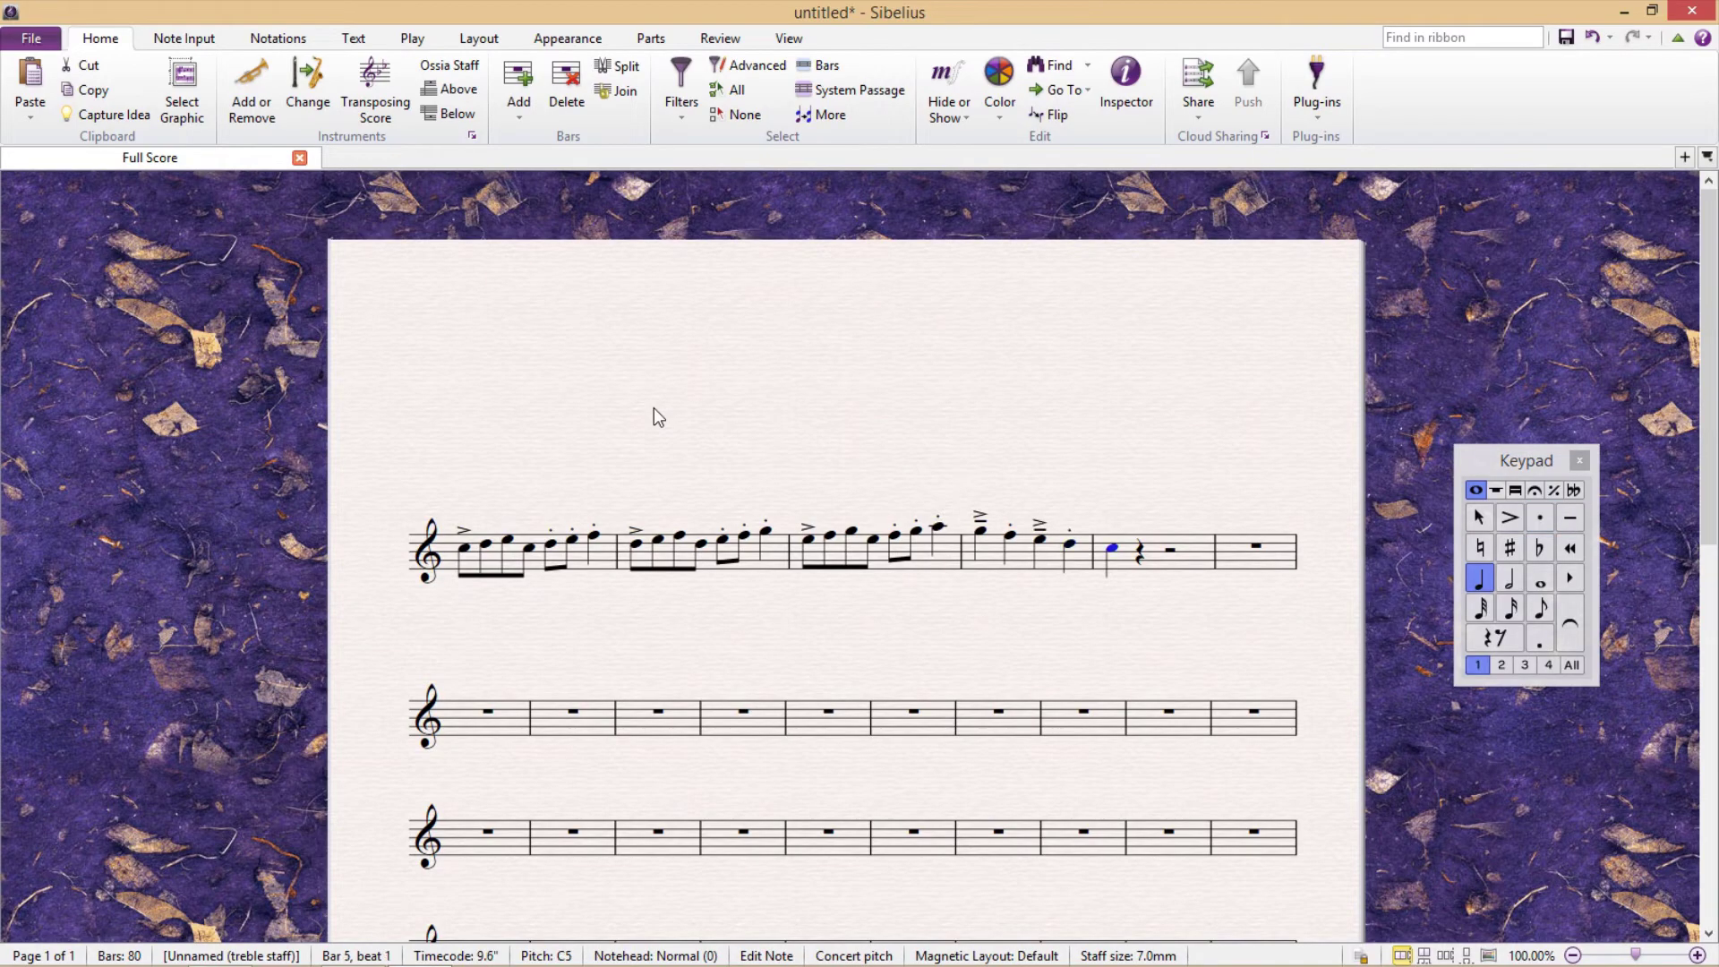
key(KP_Subtract)
- Step back through the line and select the G at the start of bar 4
key(Left)
key(Left)
key(Left)
key(Left)
key(Left)
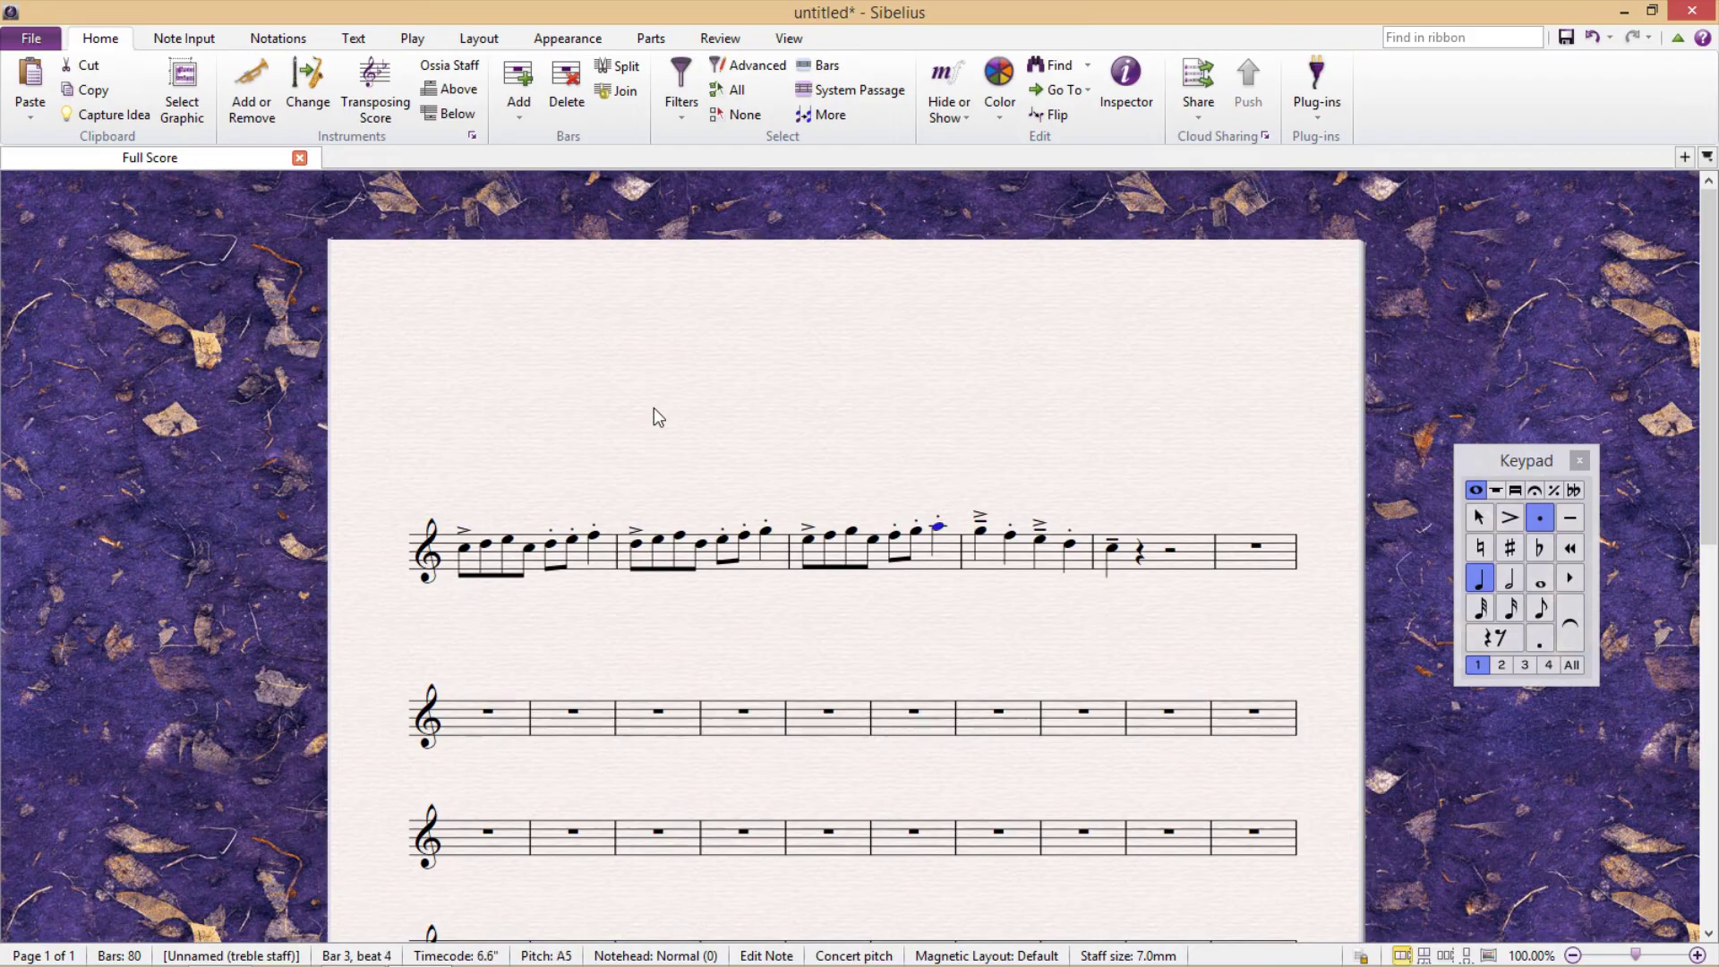
key(Right)
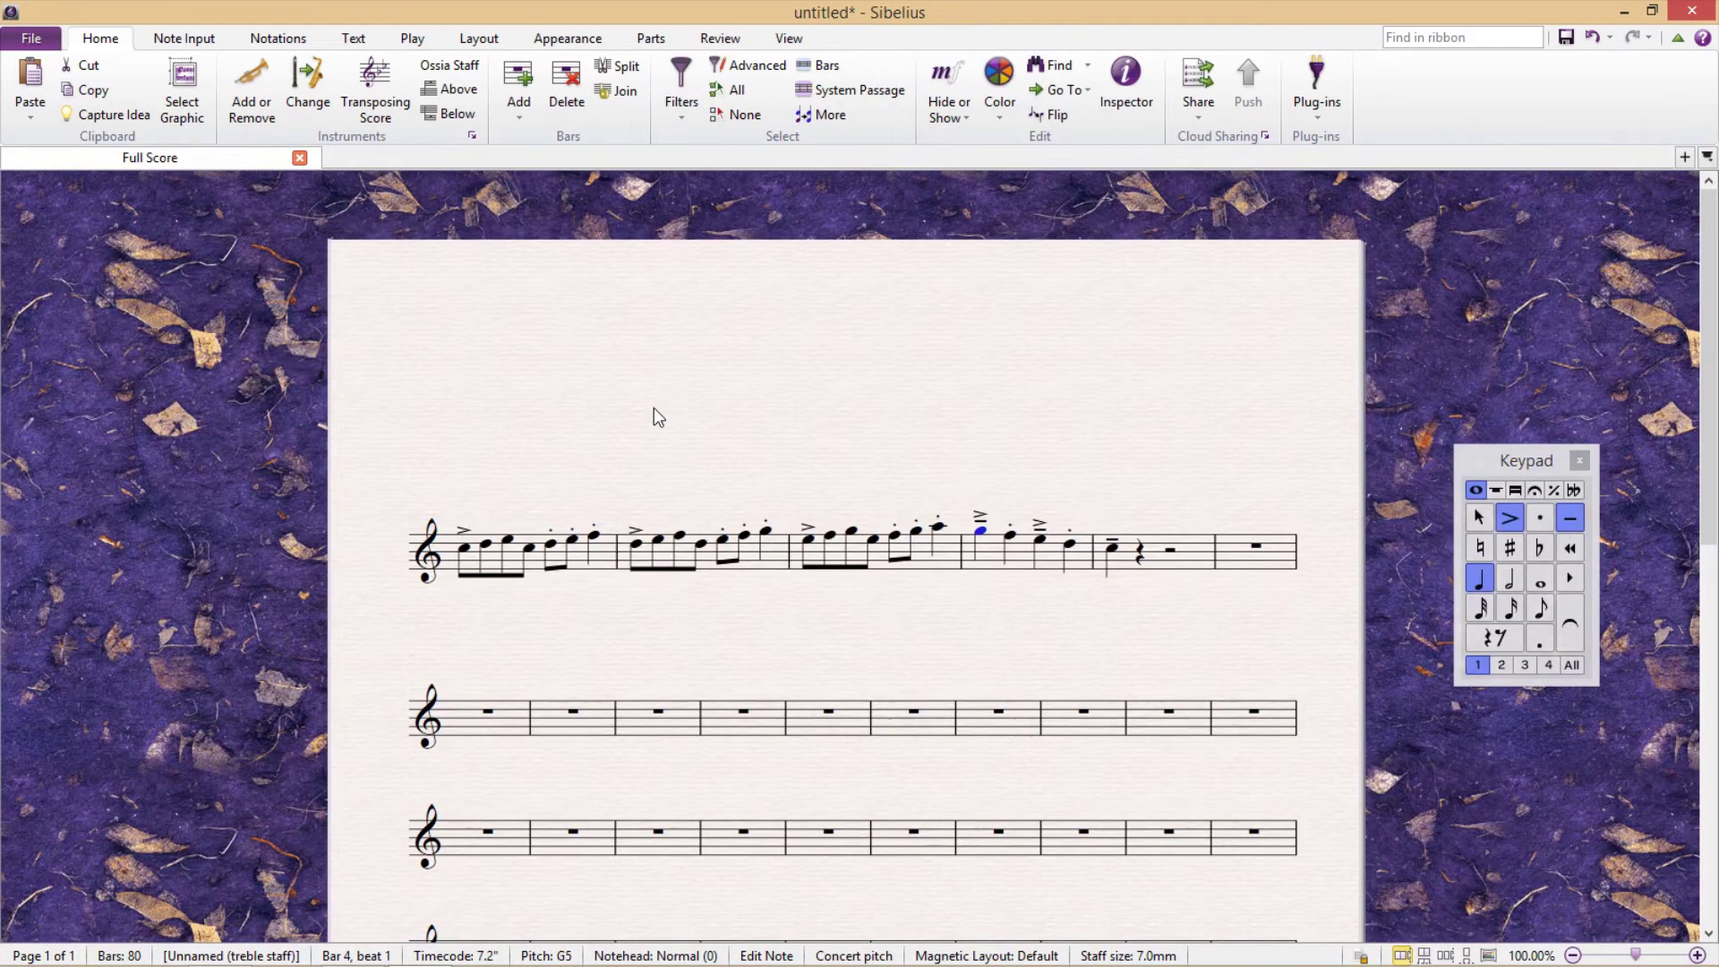
- Select the passage from bar 1 to bar 5 on the top staff and delete its music
key(Escape)
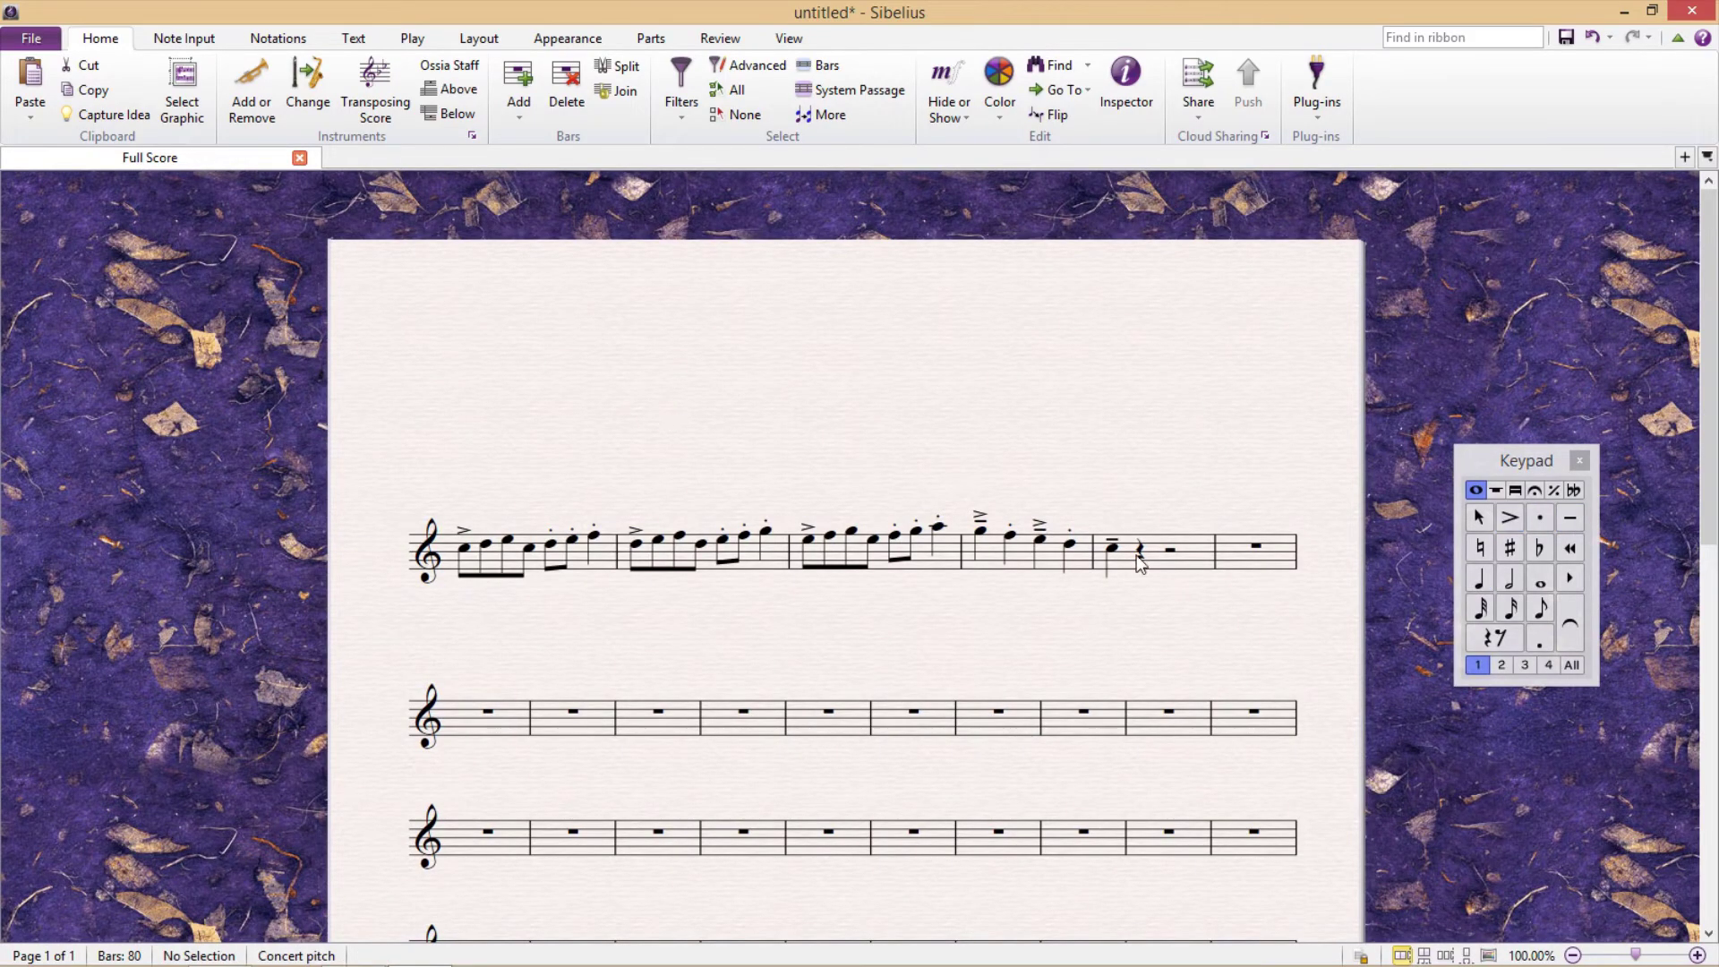
click(1188, 563)
shift+click(565, 562)
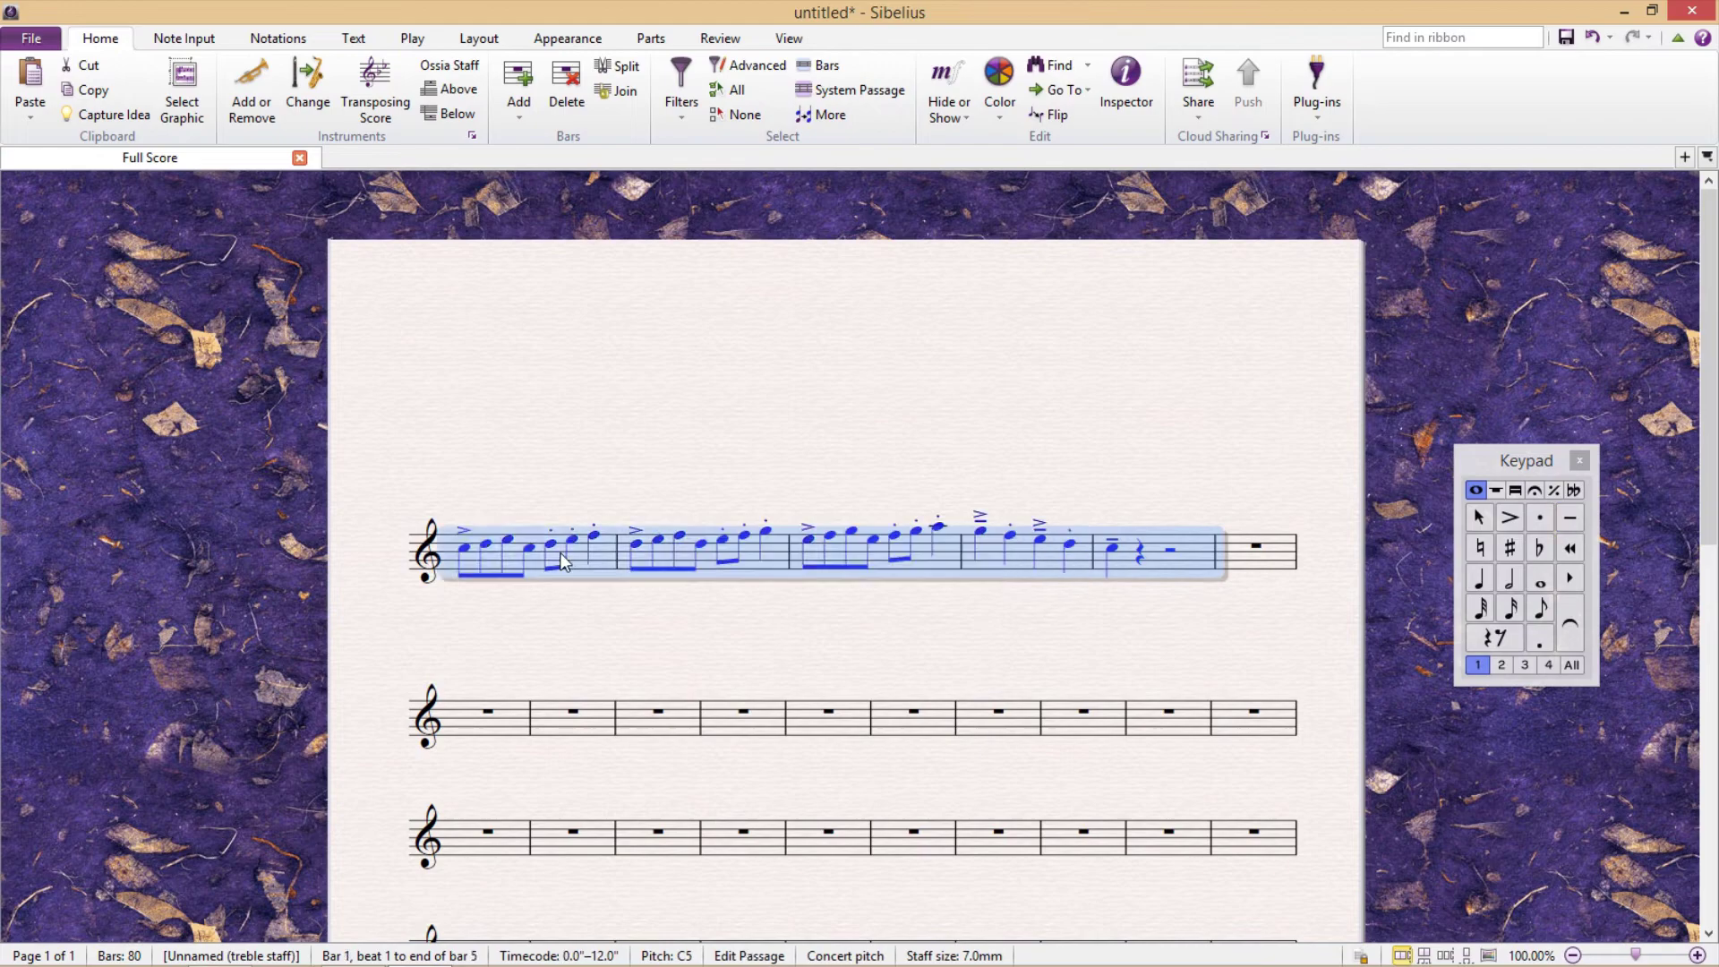
key(Delete)
key(Escape)
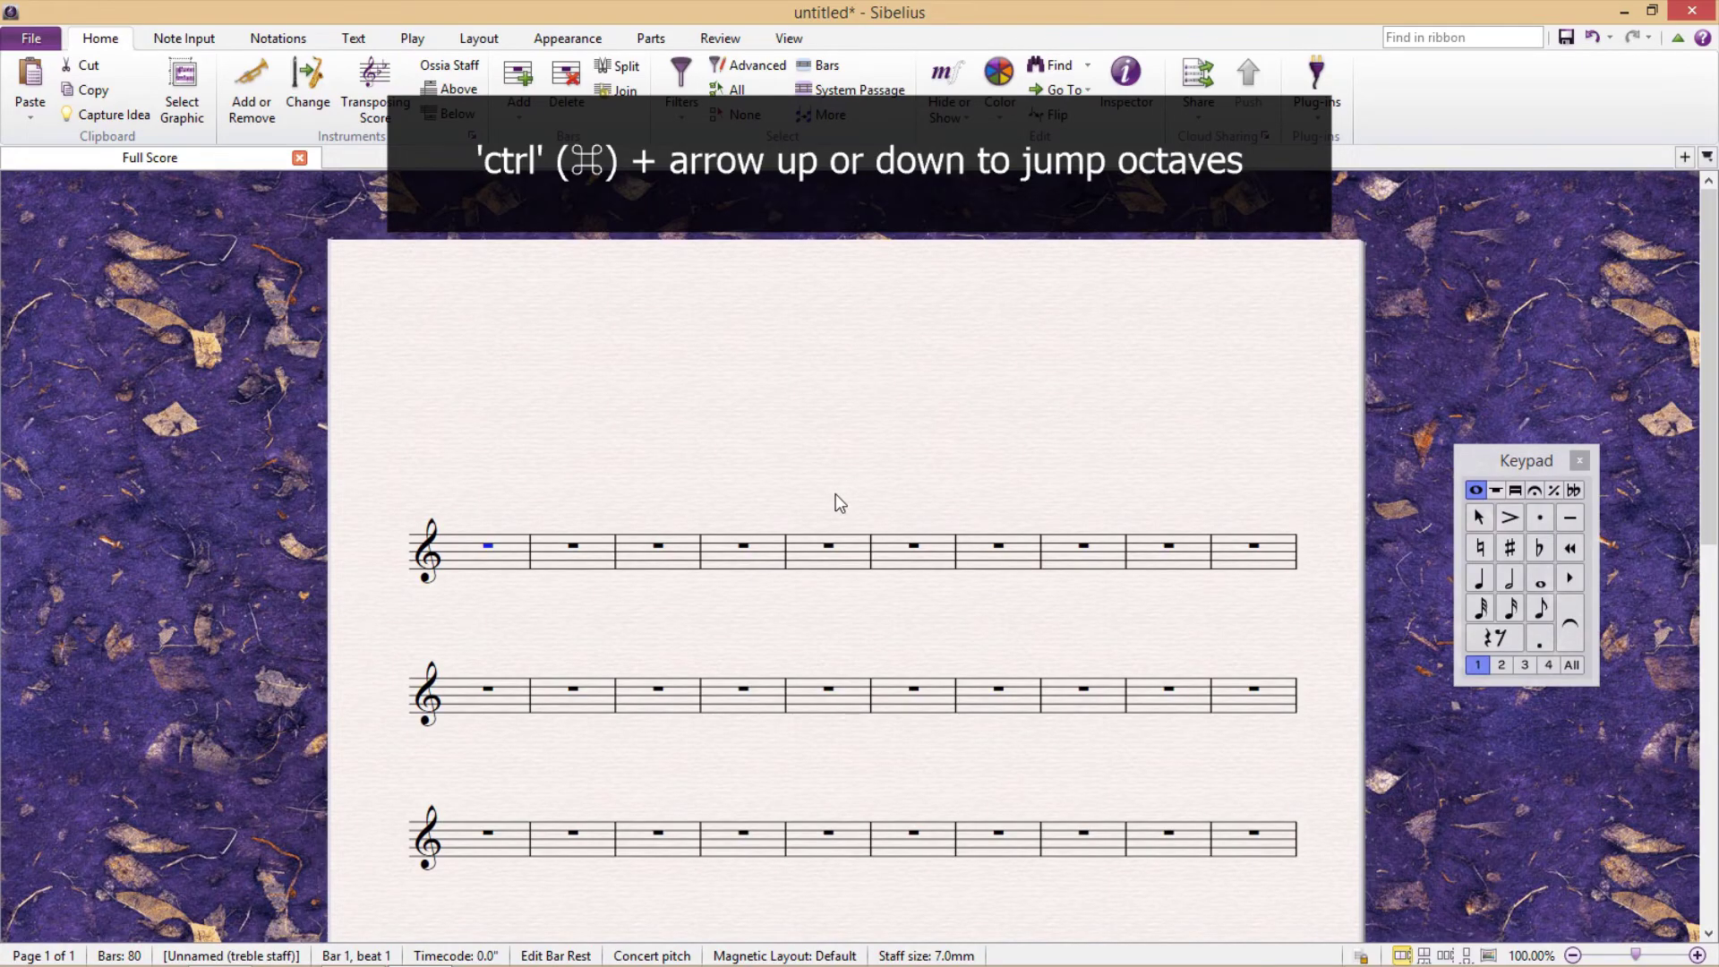
- Enter a dotted quarter-note A-sharp at the start of bar 1 and raise it one octave
key(KP_4)
key(KP_Decimal)
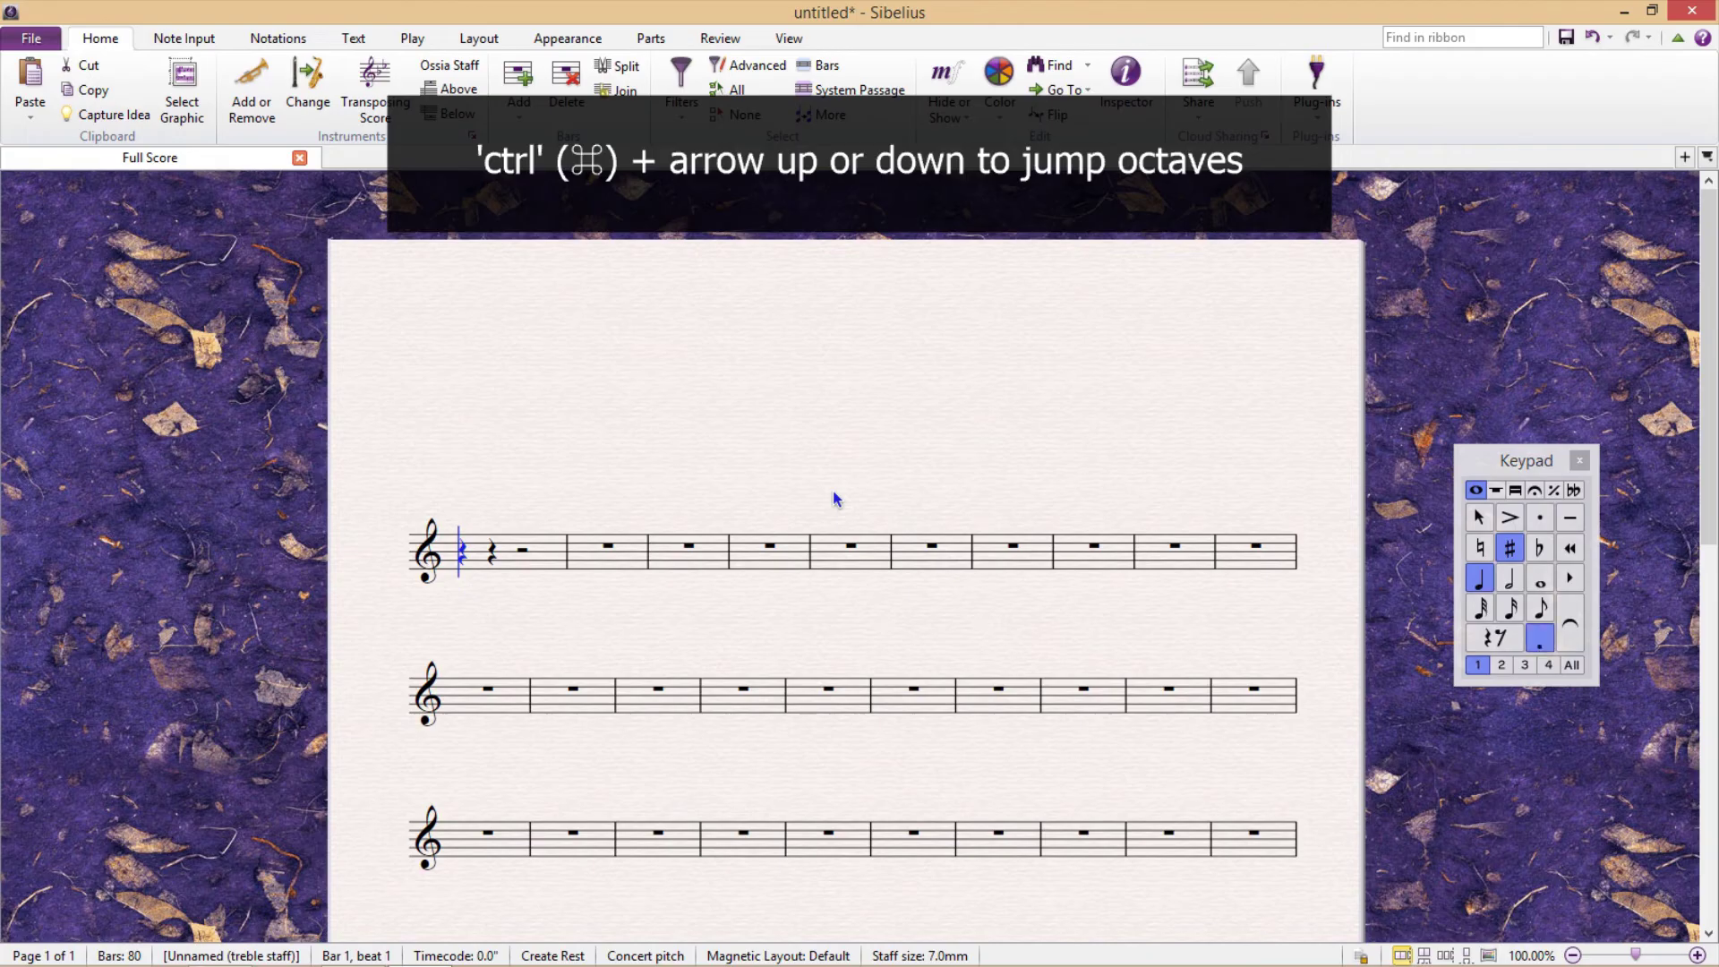
key(KP_8)
key(a)
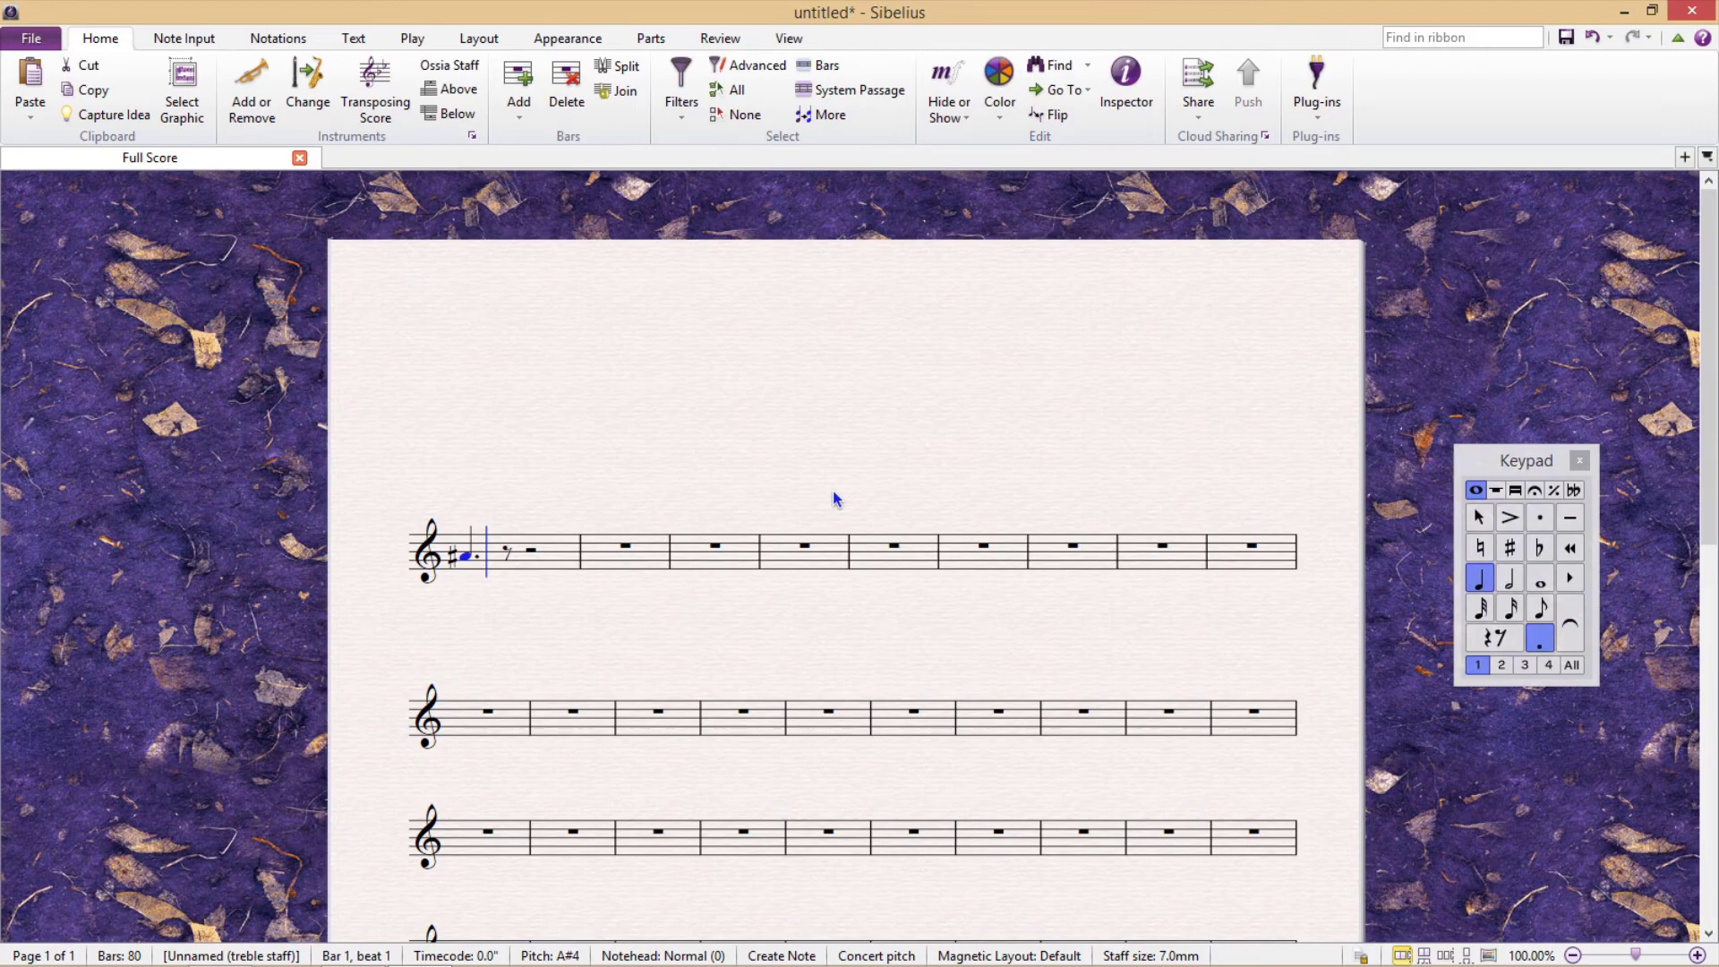
key(ctrl+Up)
- Continue bar 1 with two eighth-note Bs, lowering the second one an octave, and an eighth-note C
key(3)
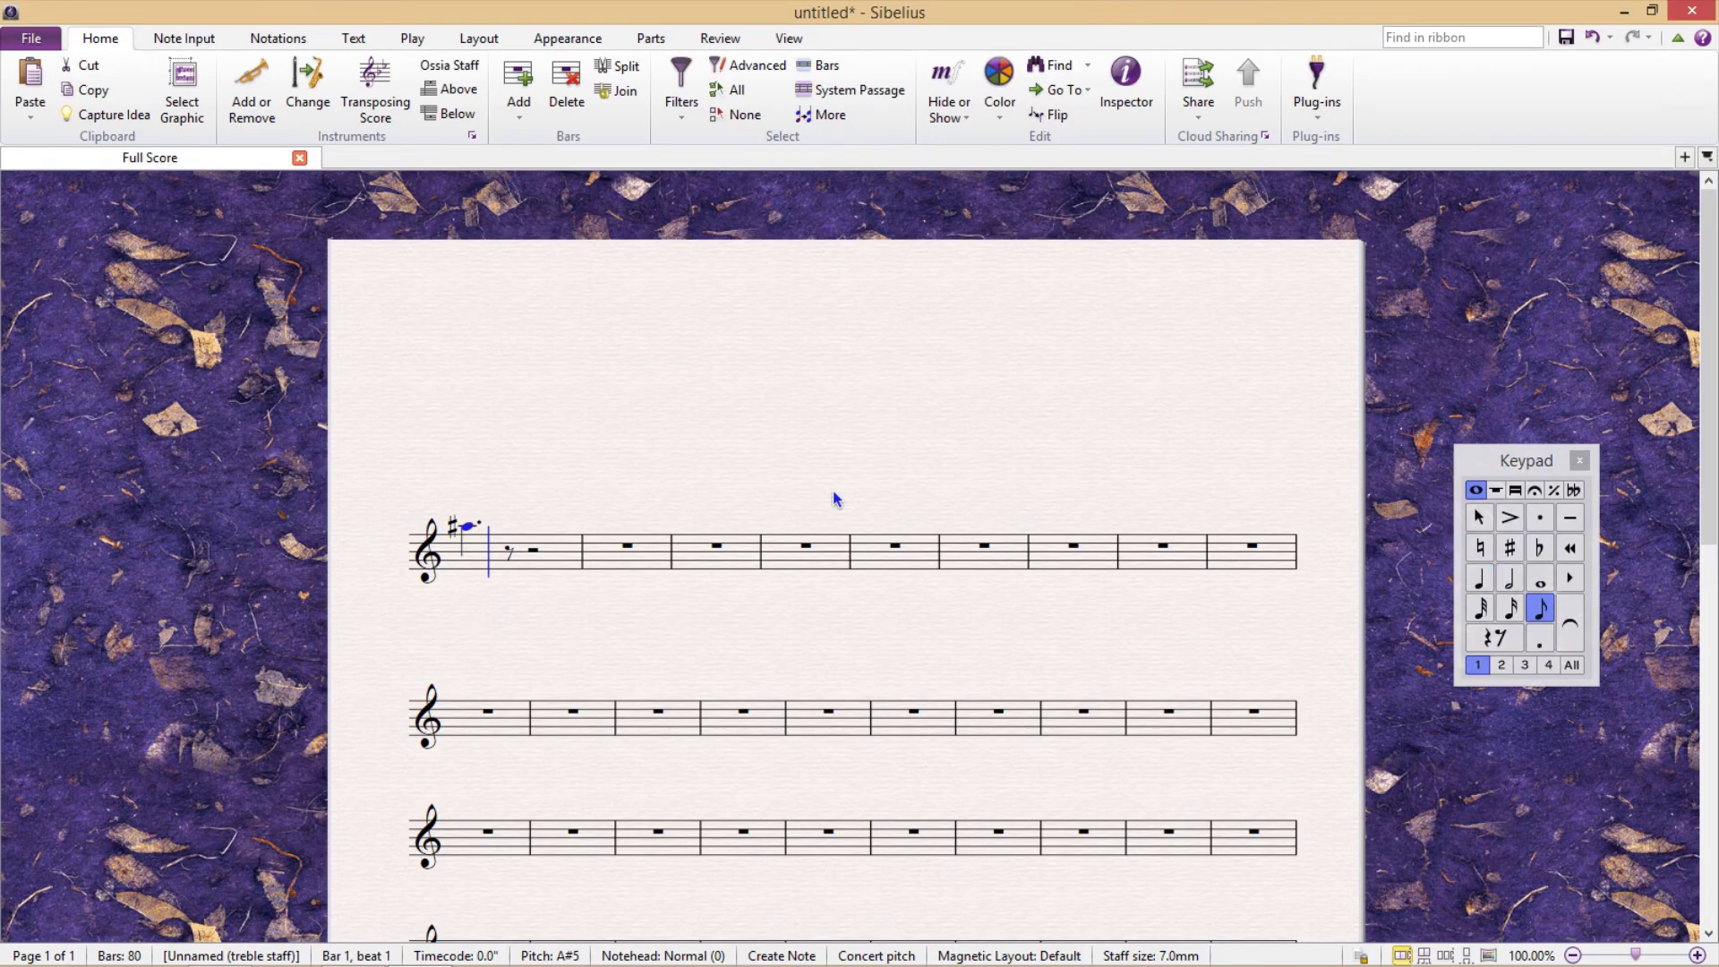
key(b)
key(b)
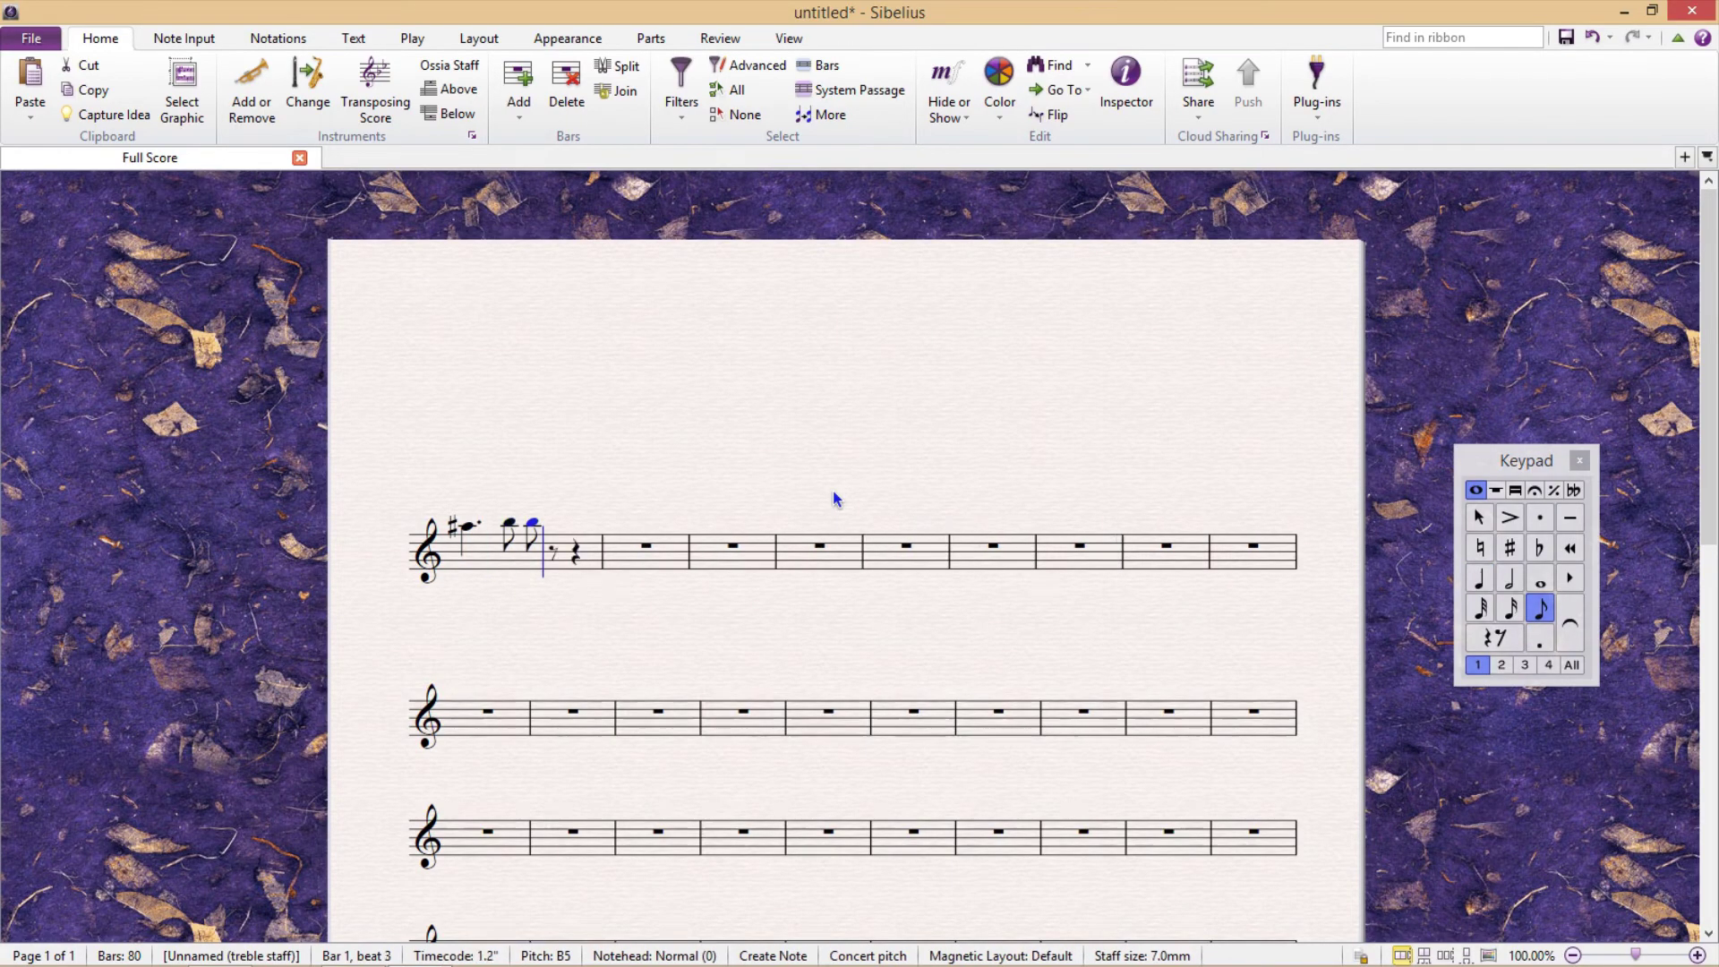
key(ctrl+Down)
key(c)
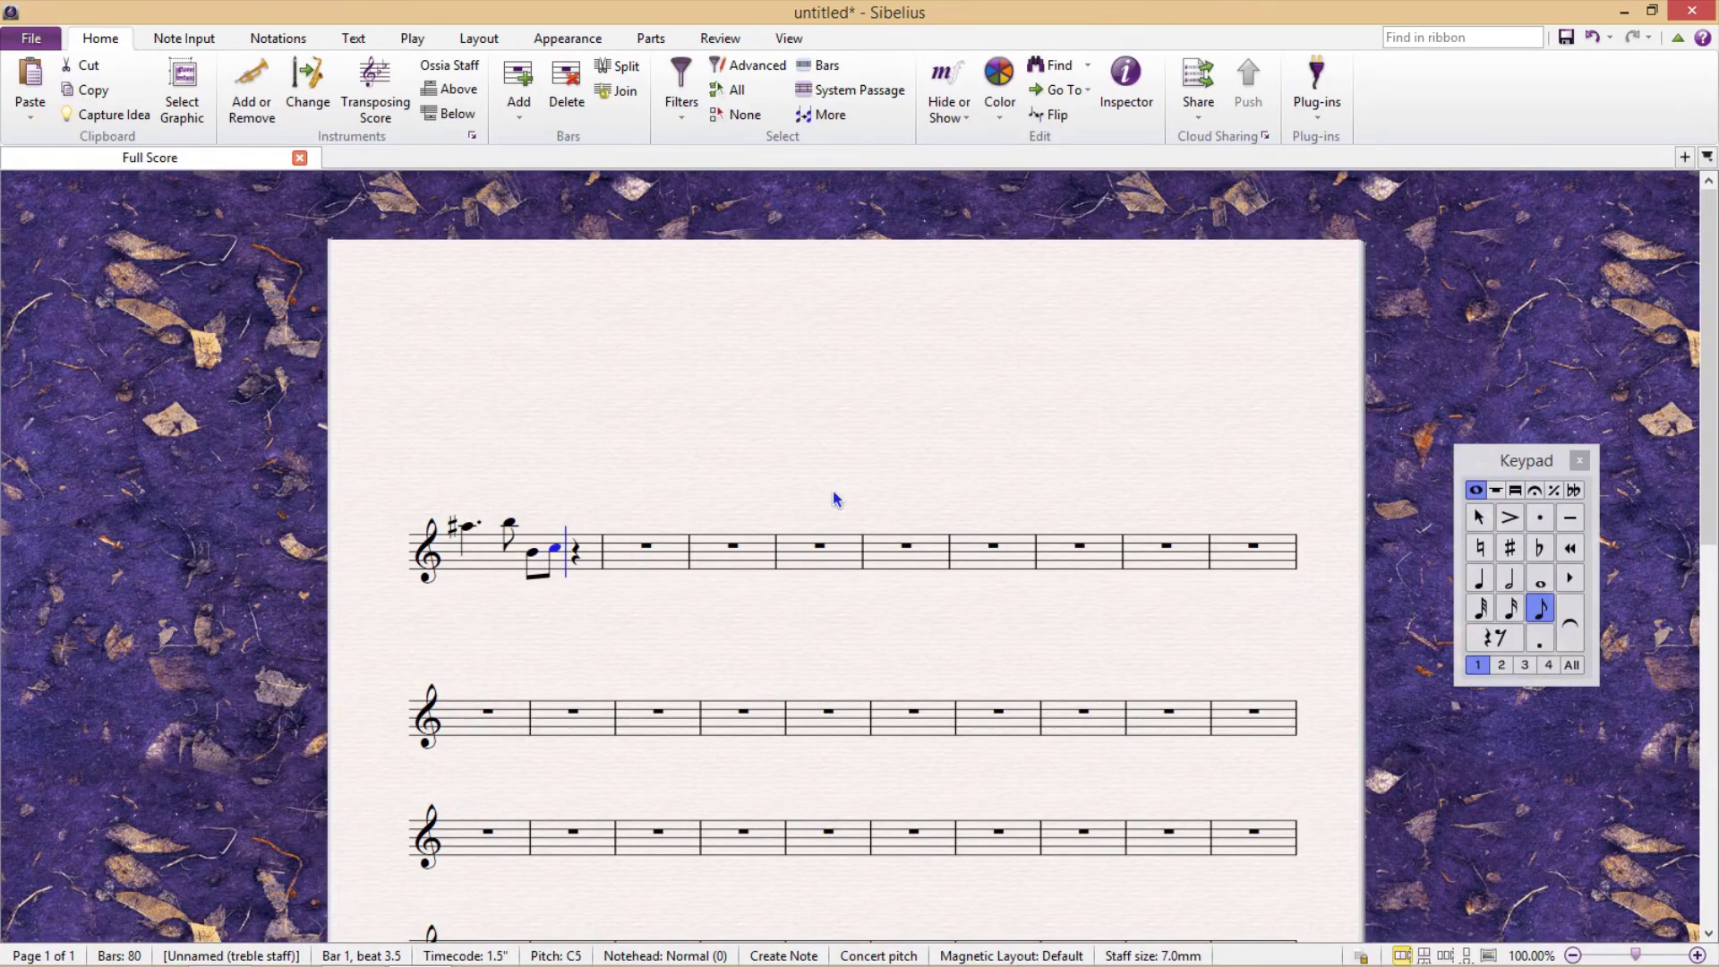
- Complete bar 1 with an eighth-note C raised an octave and a D lowered an octave, and end note input
key(c)
key(ctrl+Up)
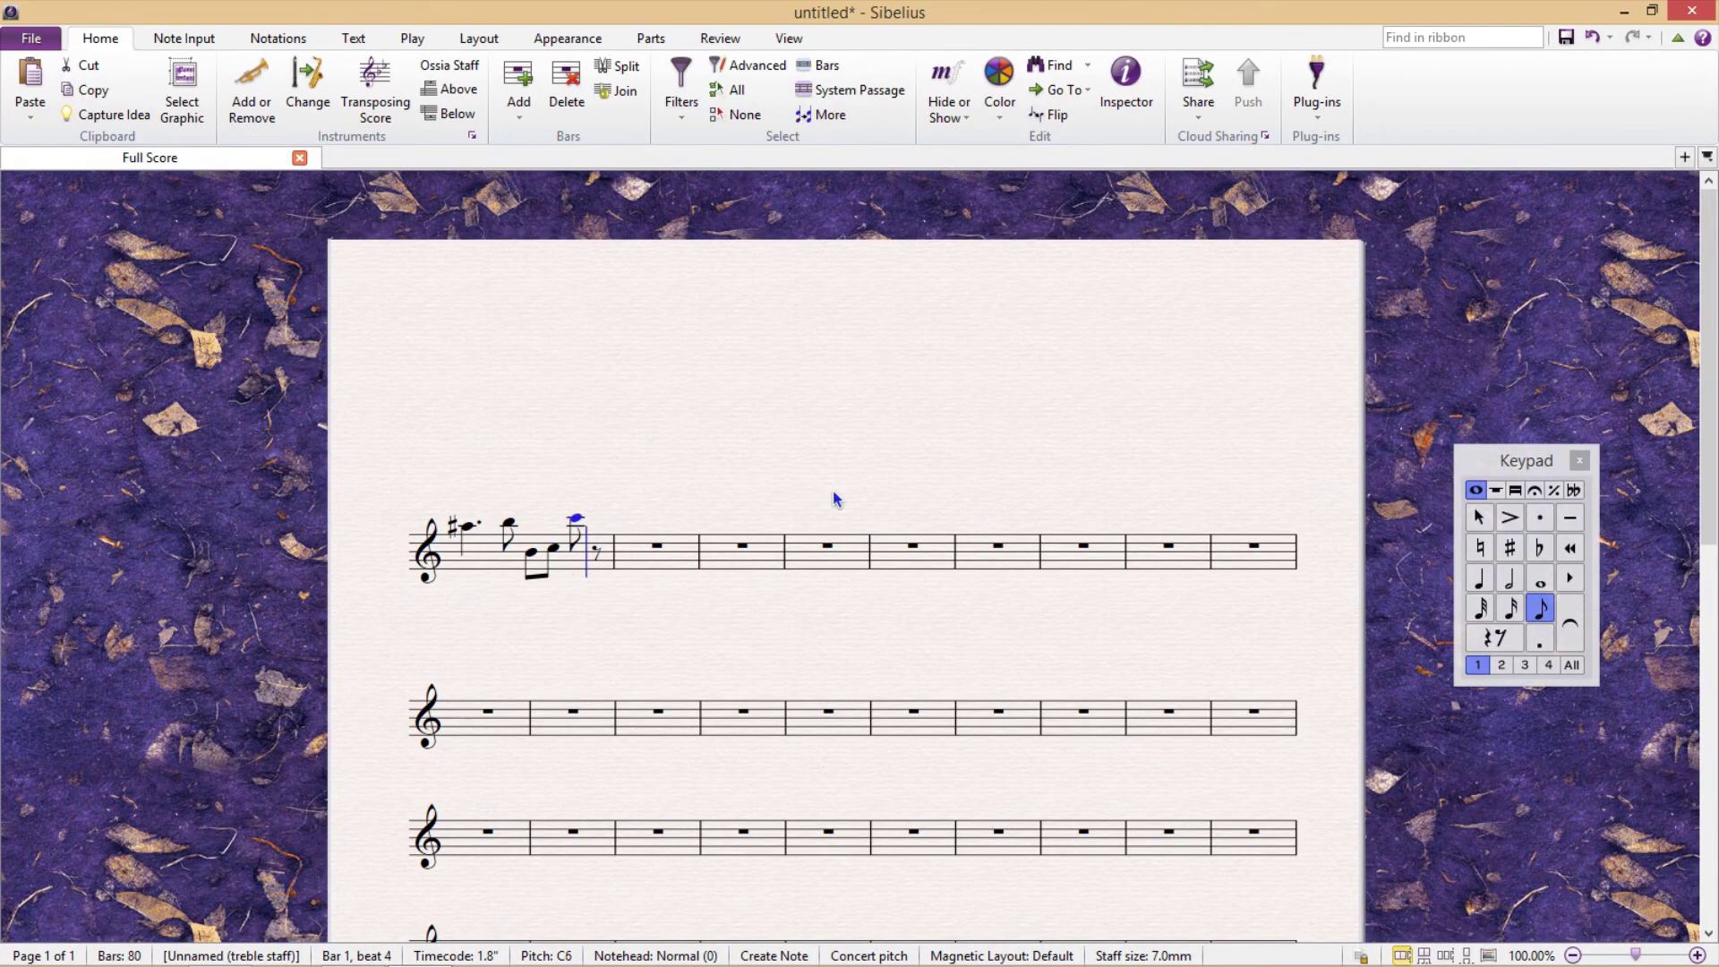
key(d)
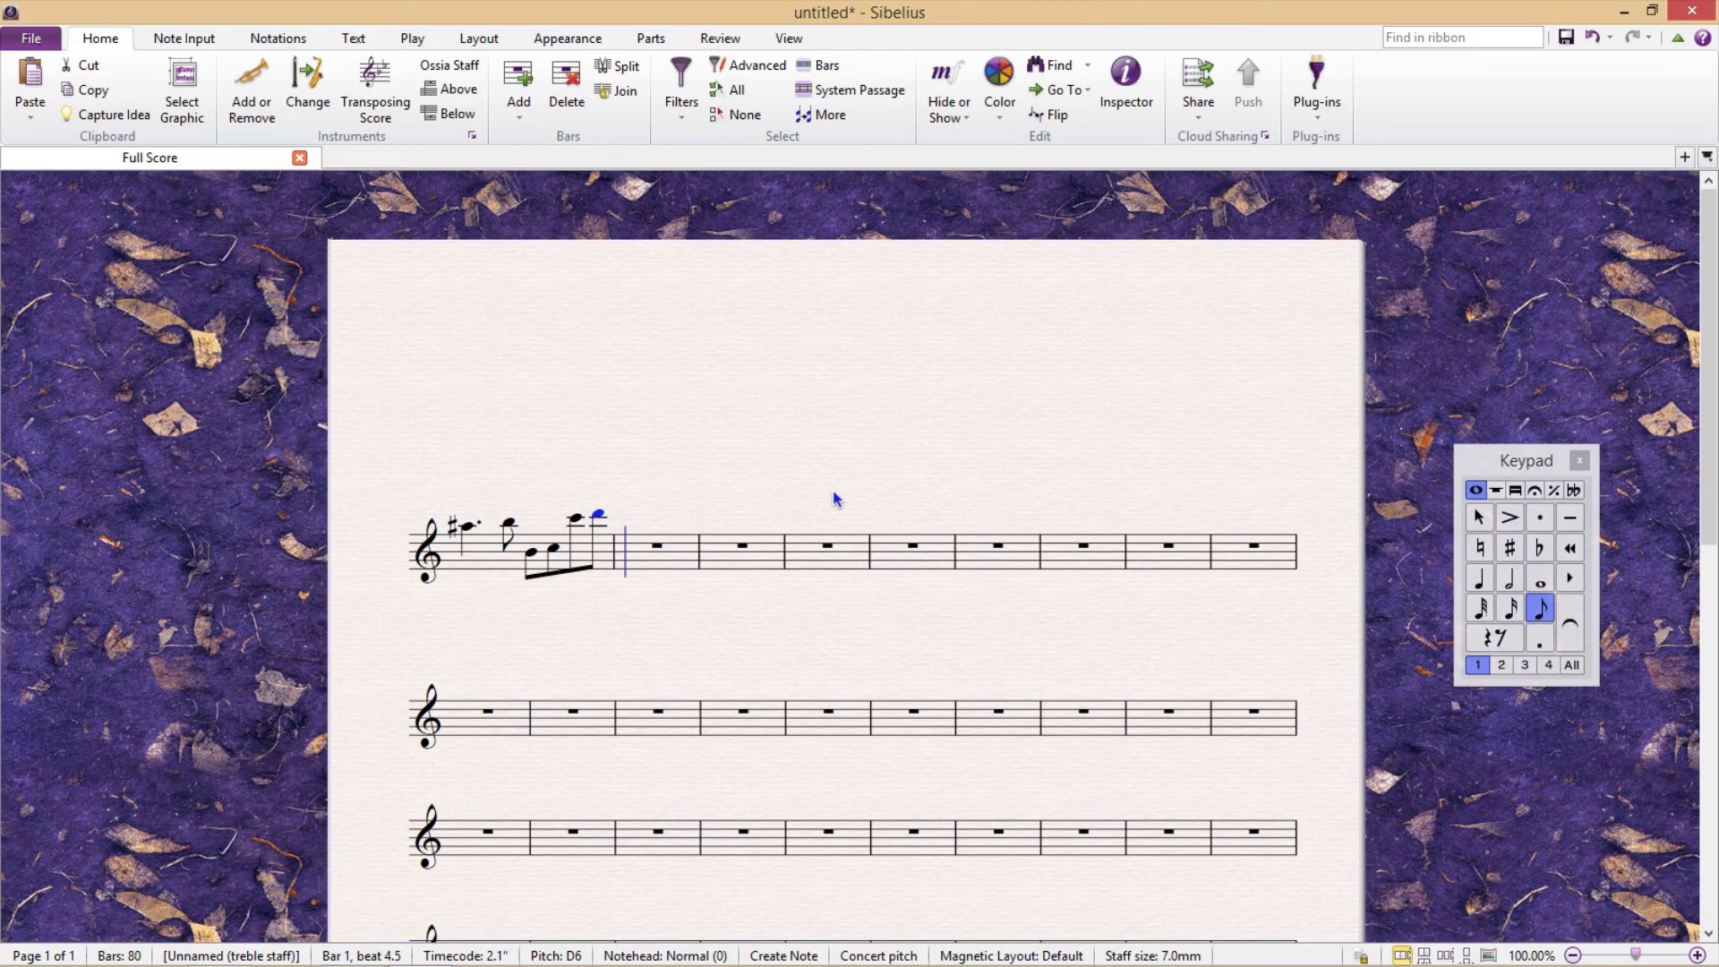
key(ctrl+Down)
key(Escape)
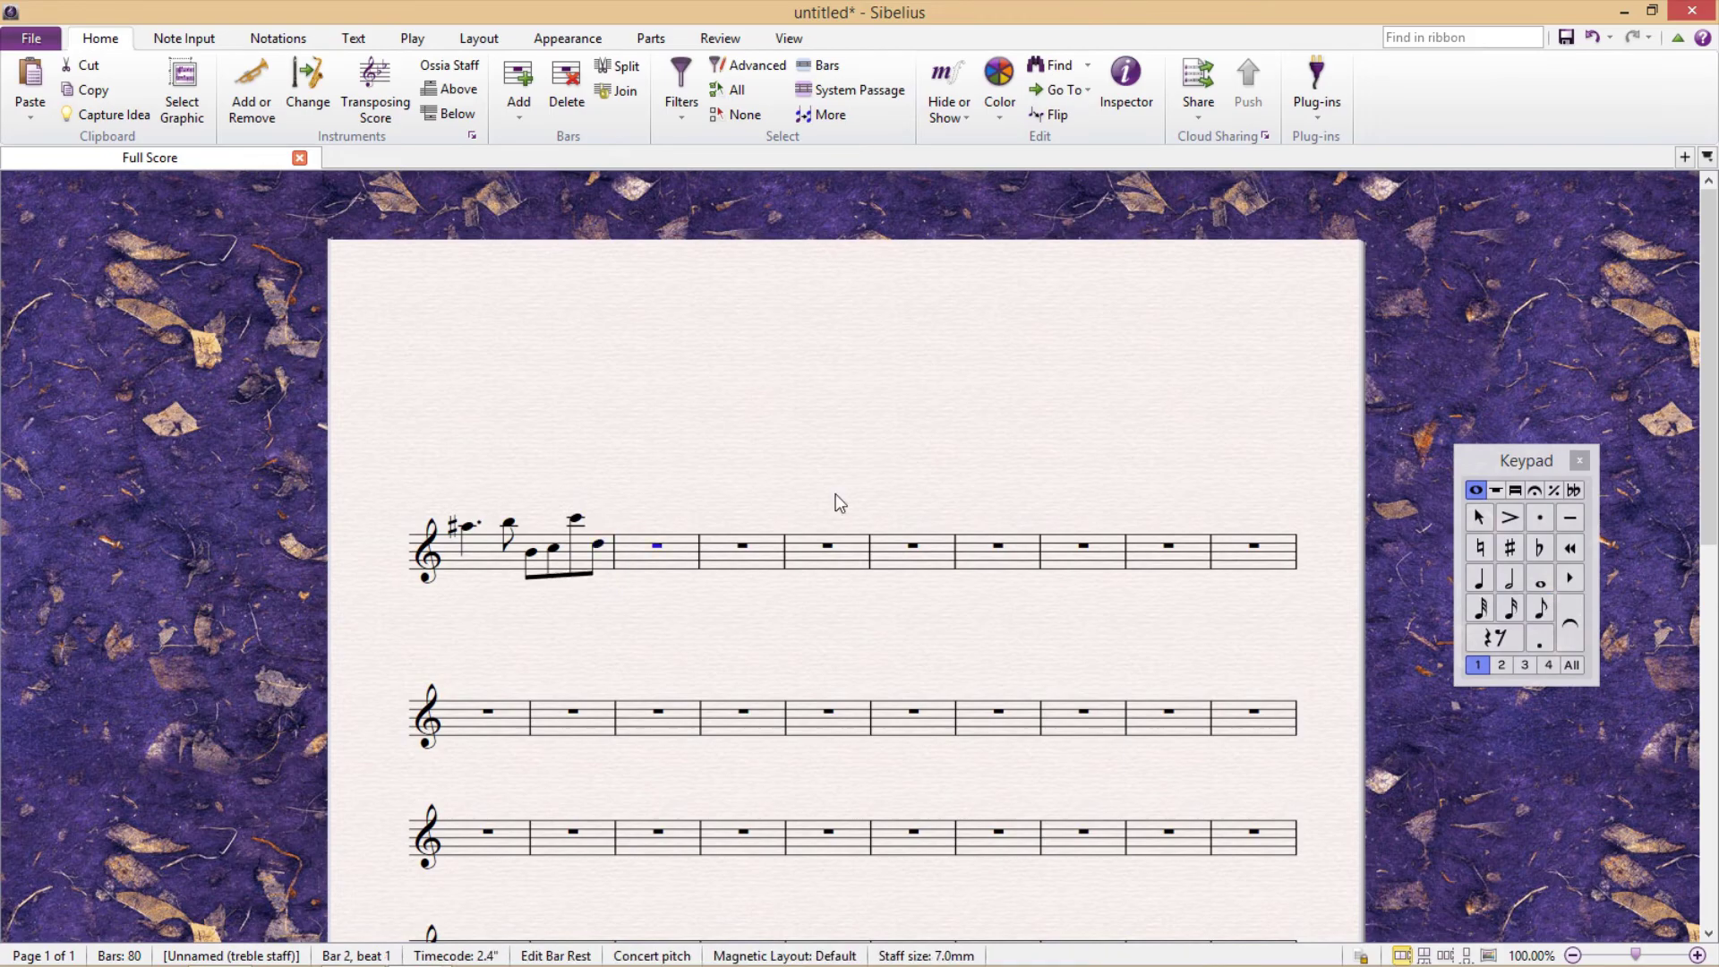